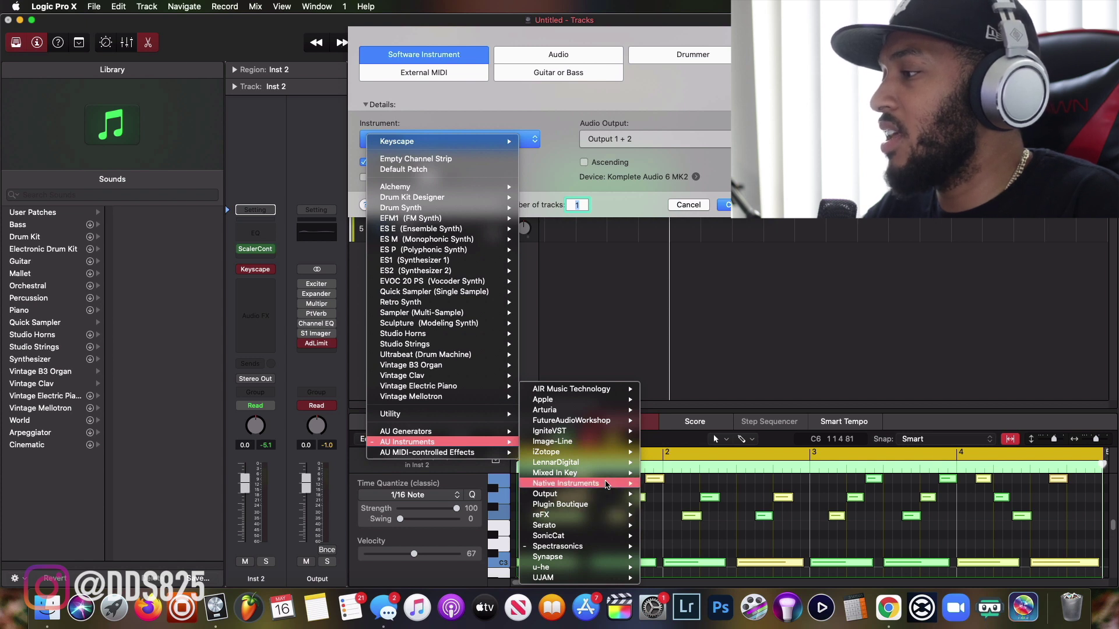
mouse_move(583, 484)
mouse_move(703, 495)
mouse_move(707, 525)
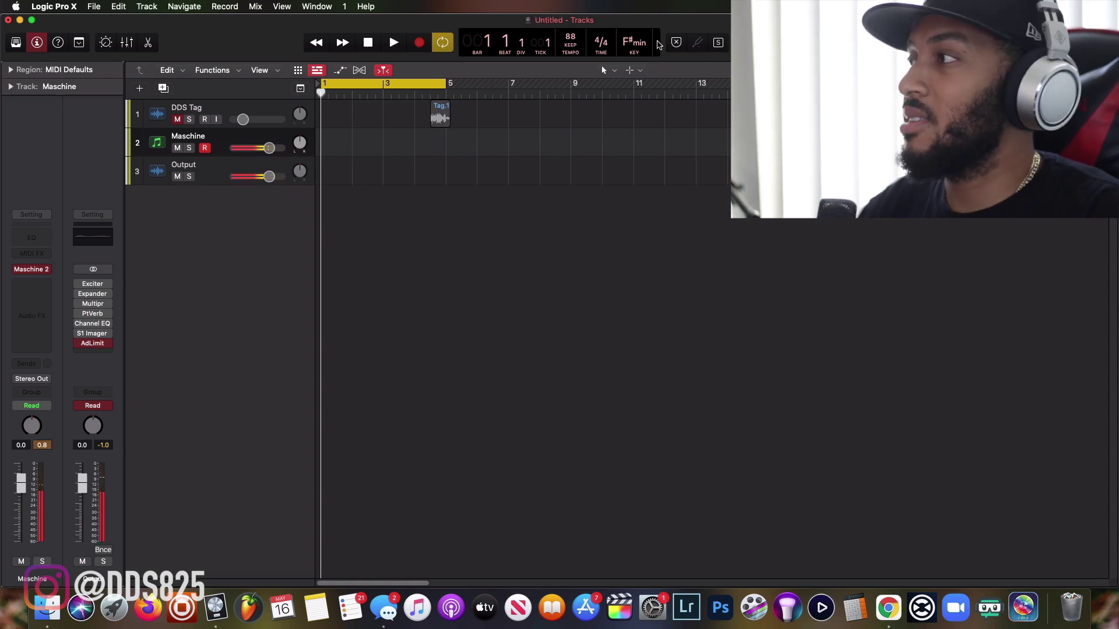
- Set the project tempo to 82 BPM and open the Maschine 2 instrument on track 2 with its plug-in header hidden
left_click_drag(571, 38, 568, 53)
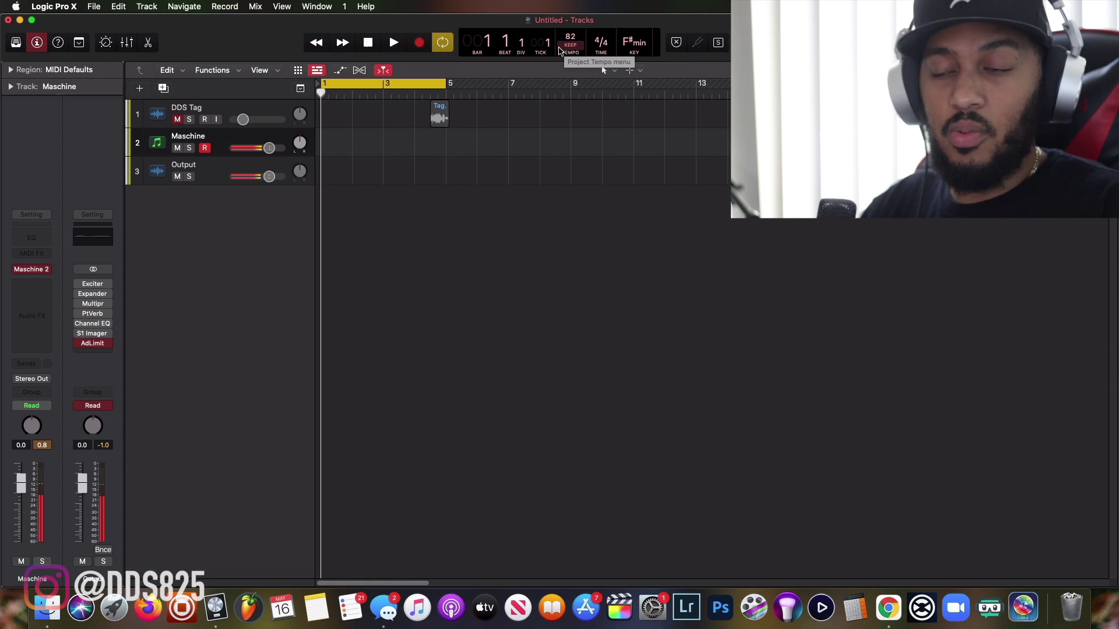
mouse_move(31, 273)
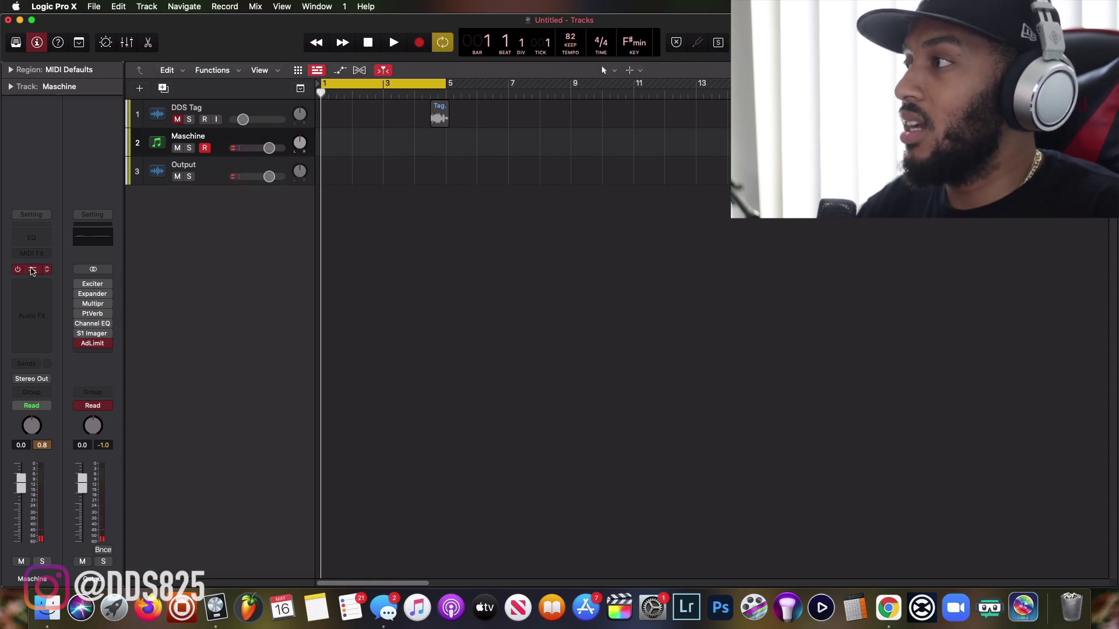
left_click(32, 270)
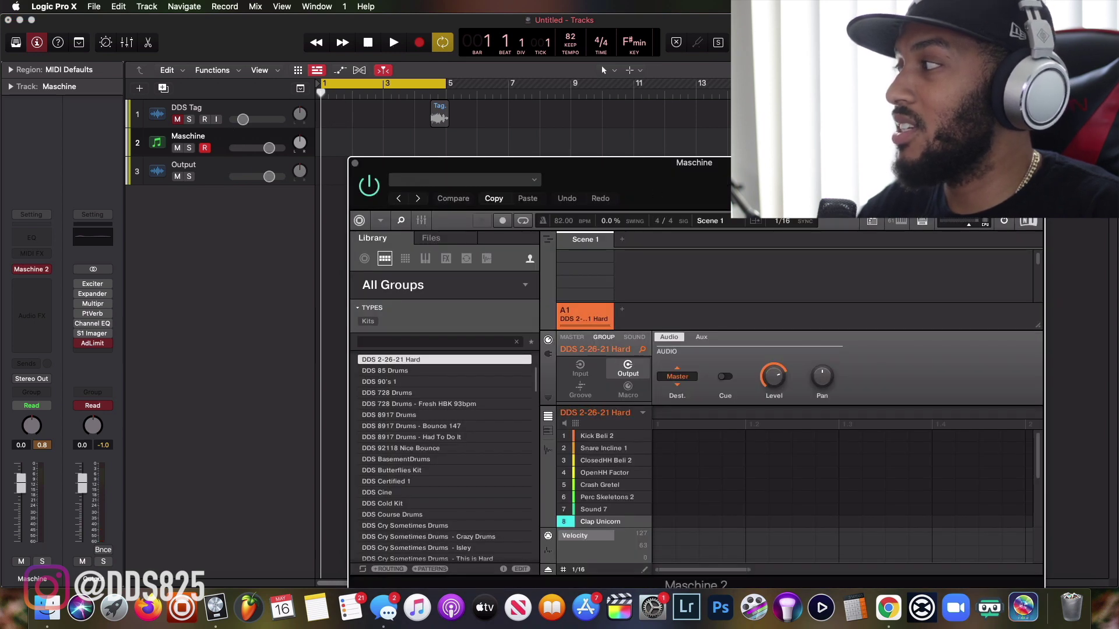
left_click(1038, 163)
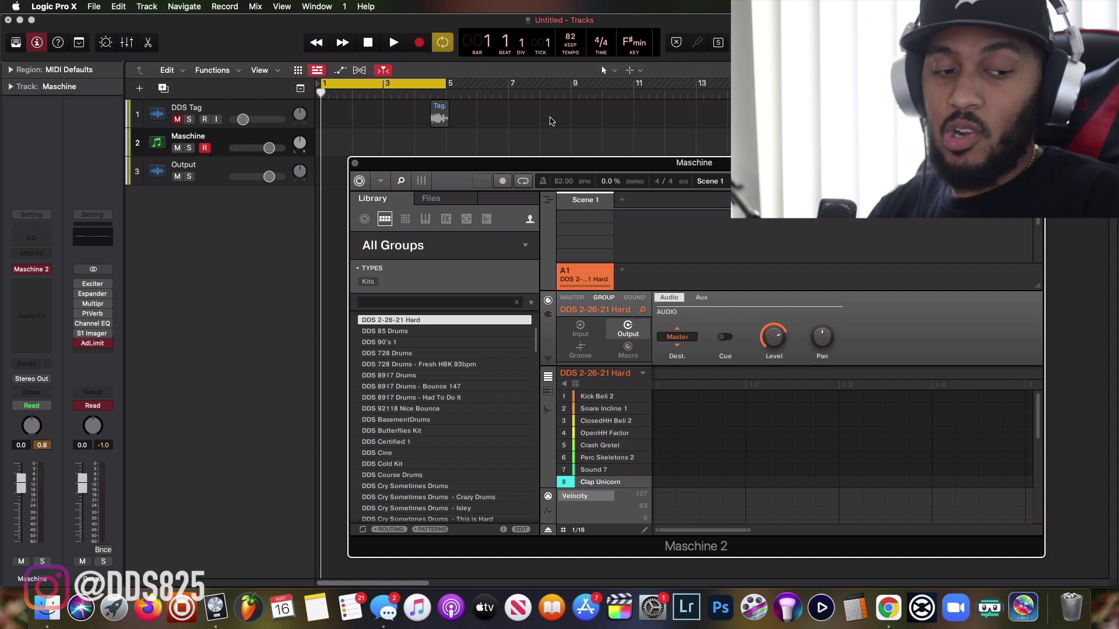
- Record a two-bar Maschine drum pattern with steady ClosedHH Beli 2 hits and Clap Unicorn accents, ending with the playhead at bar 1
key("r")
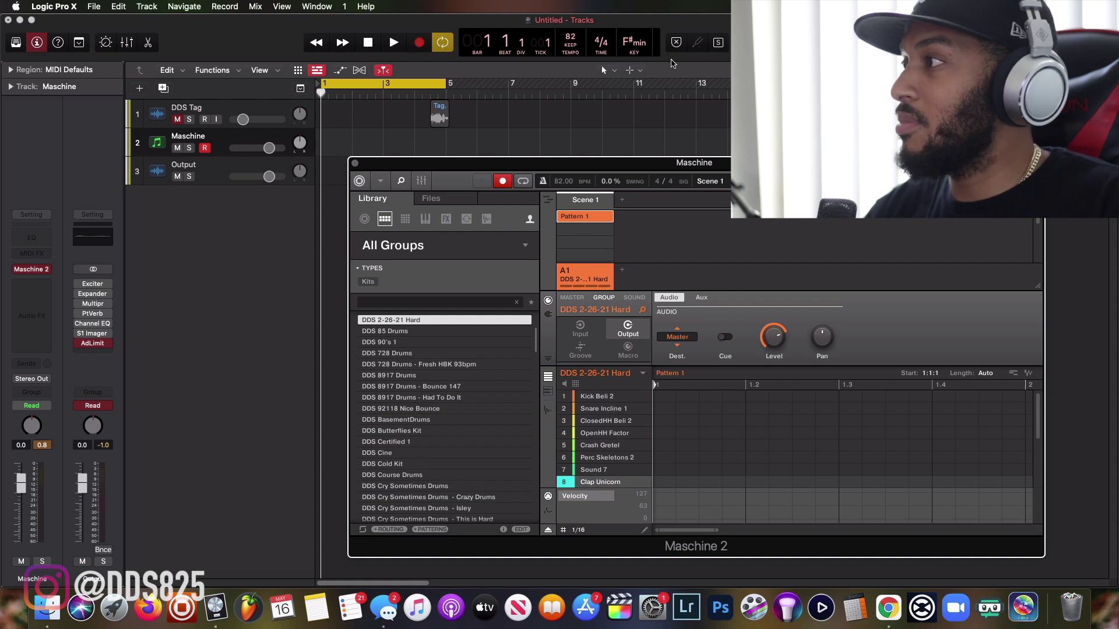
left_click(463, 30)
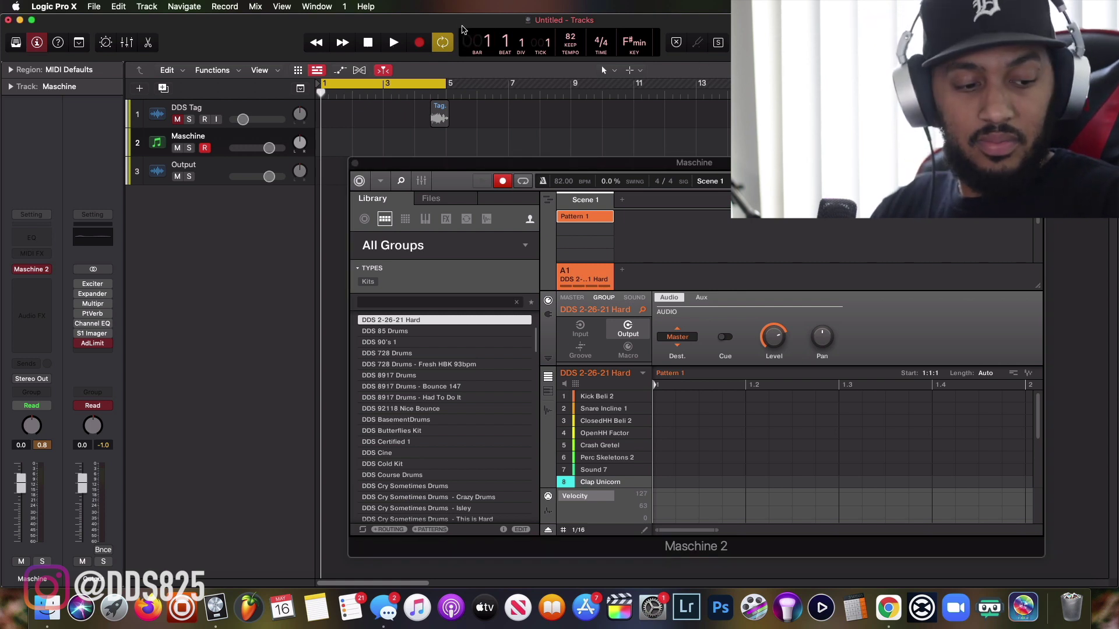
key("space")
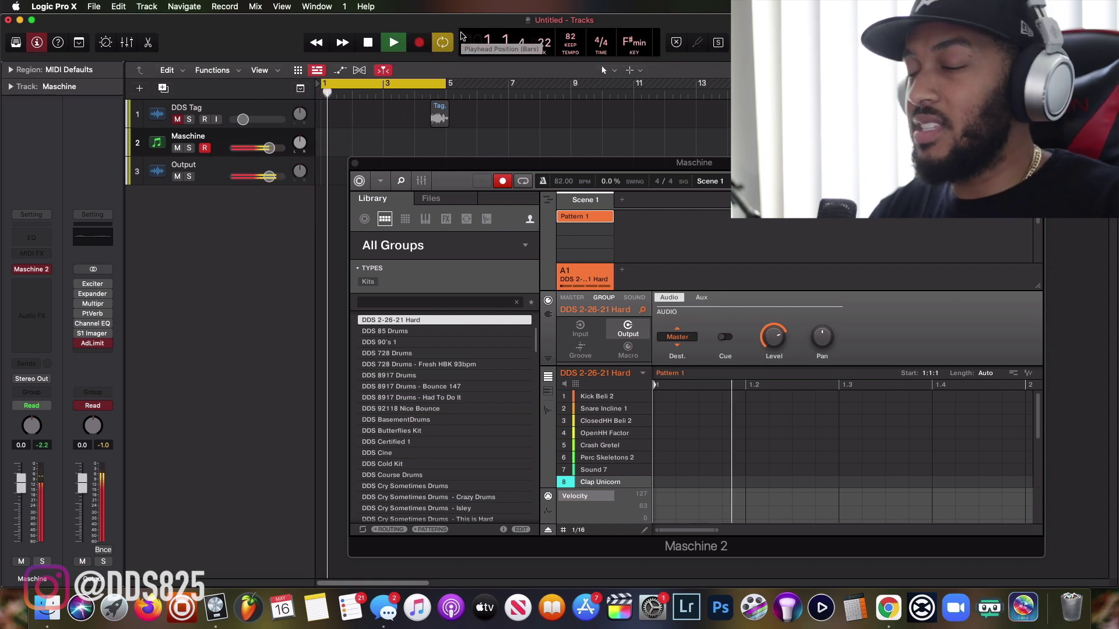
key("space")
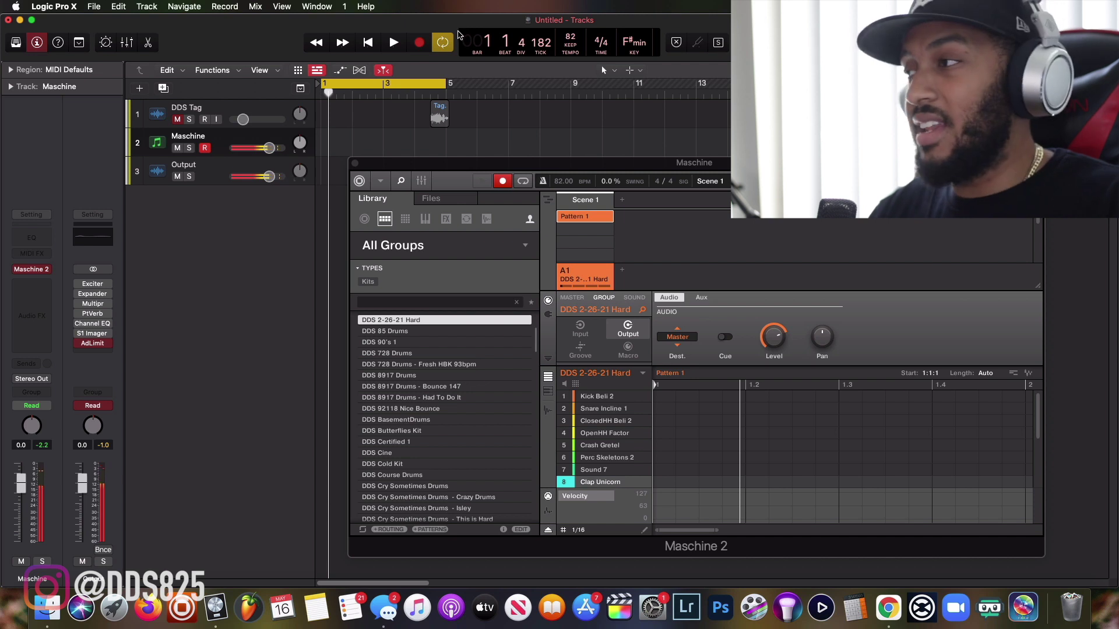
key("Return")
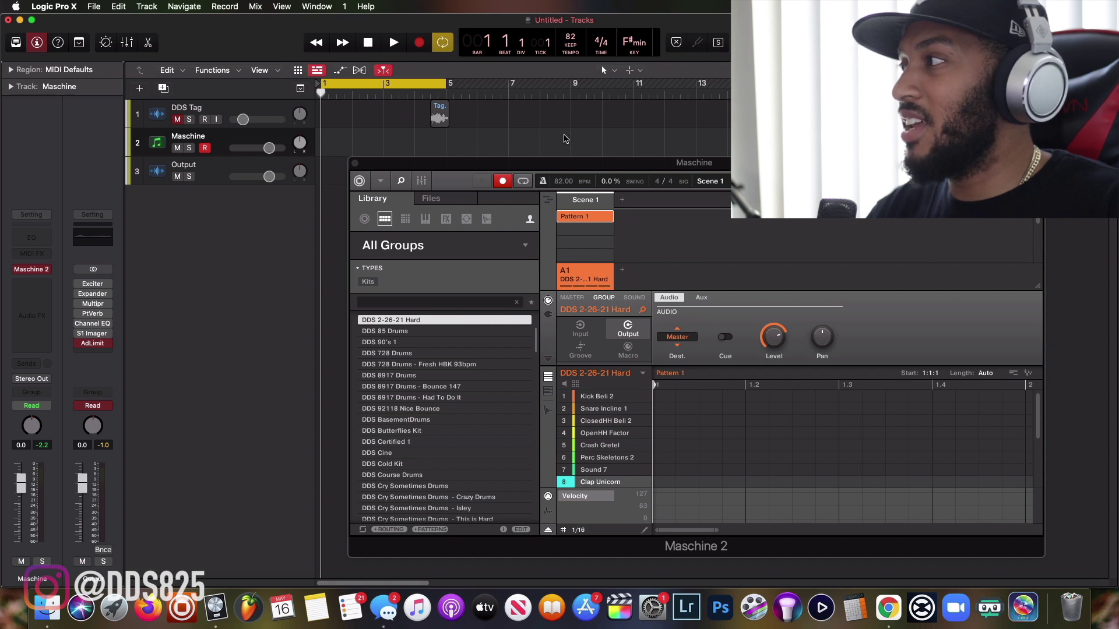
key("space")
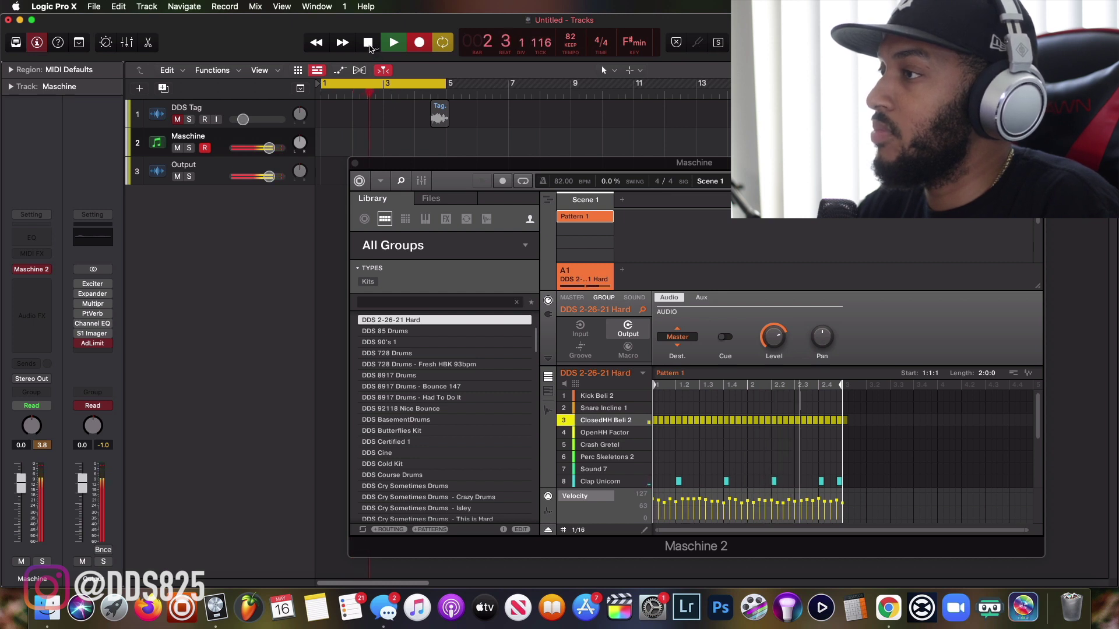
left_click(368, 43)
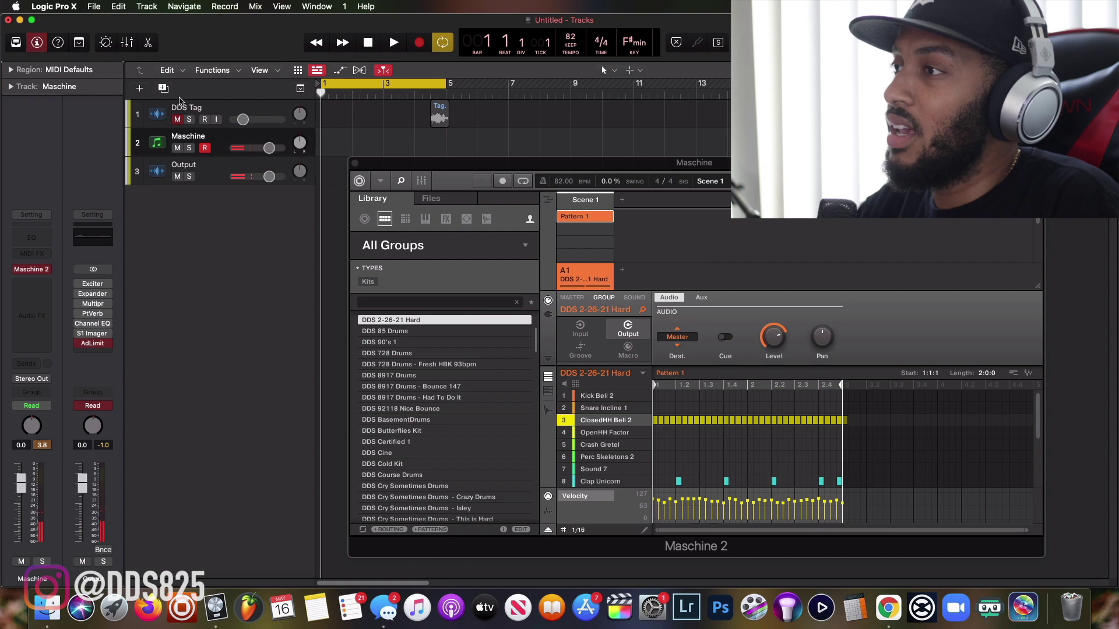
- Create one software instrument track loaded with Spectrasonics Keyscape and close the Maschine window
left_click(142, 88)
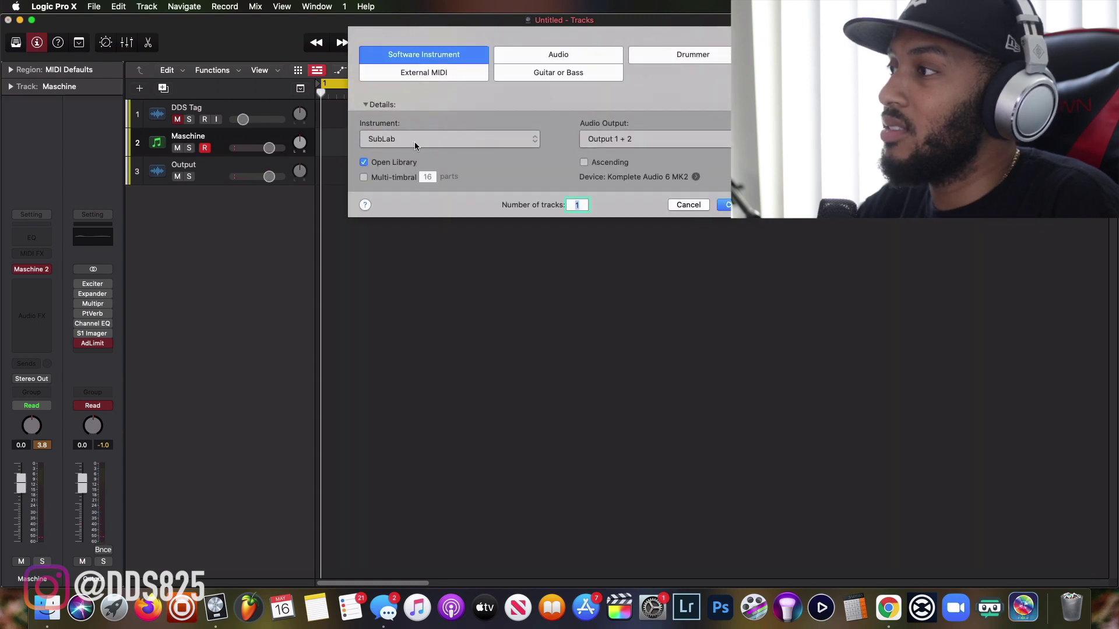
left_click(447, 140)
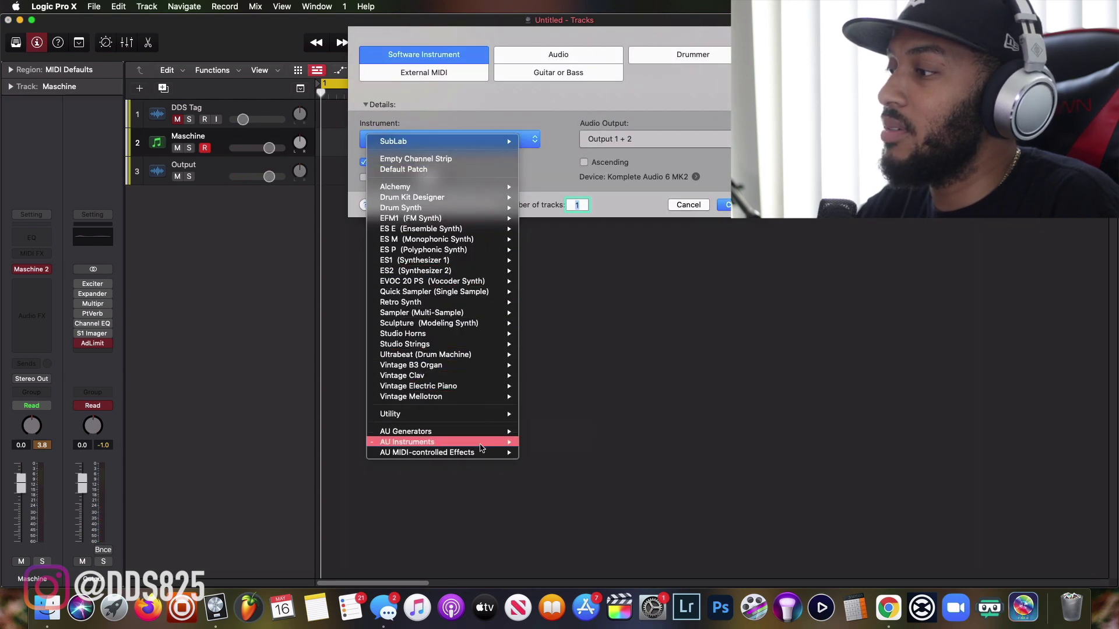
mouse_move(481, 448)
mouse_move(559, 546)
mouse_move(671, 546)
left_click(779, 549)
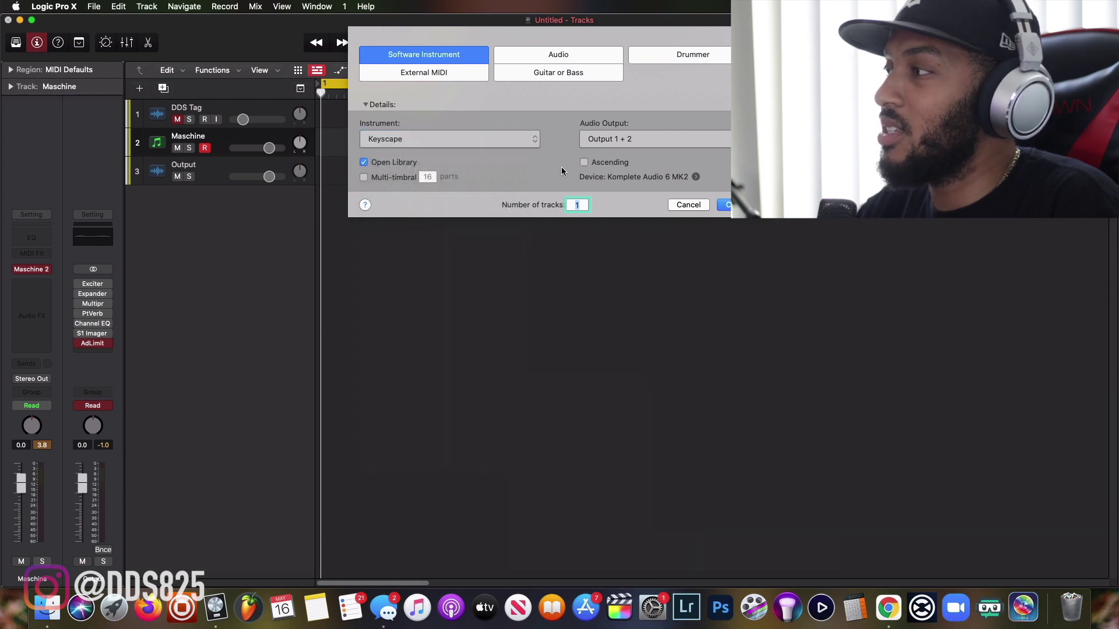
left_click(724, 203)
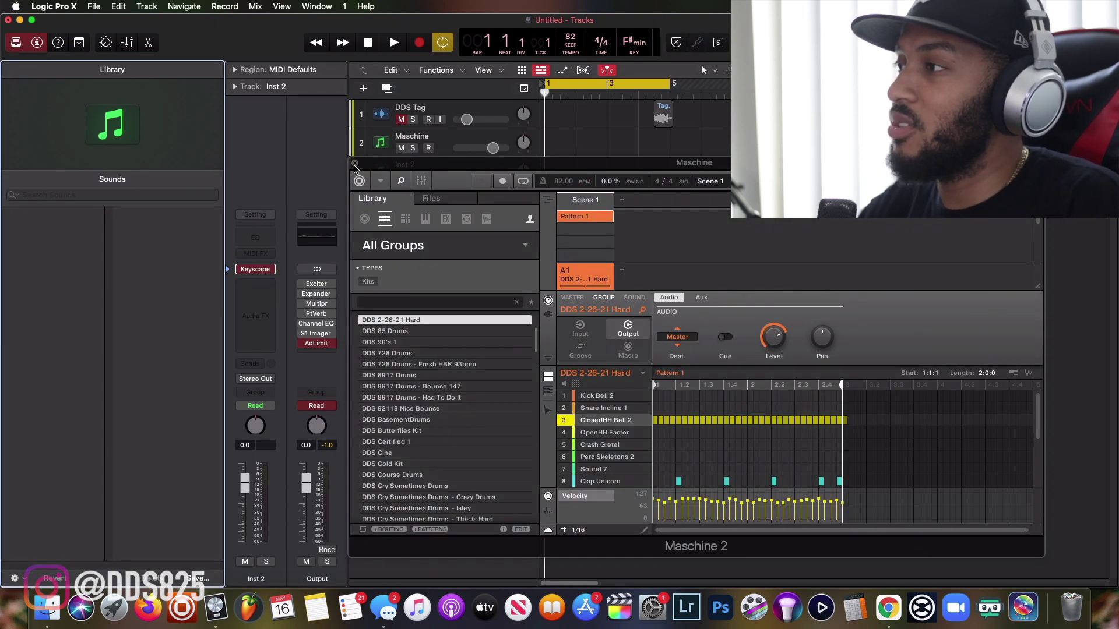
left_click(354, 164)
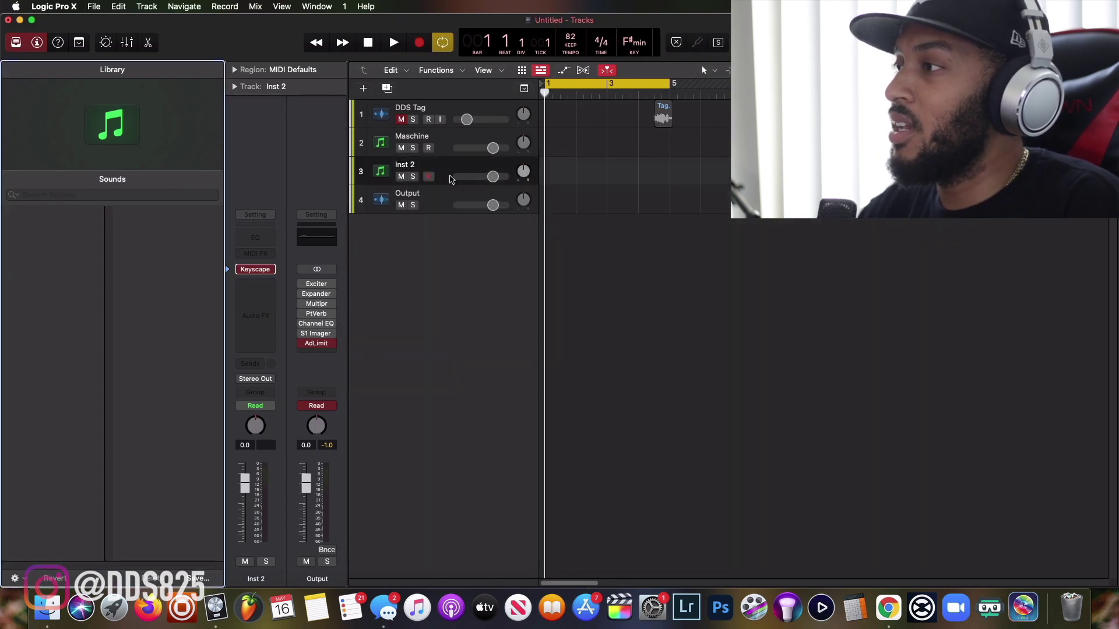
- Open Keyscape on the new track and insert the Plugin Boutique Scaler control plug-in as its MIDI effect
left_click(255, 270)
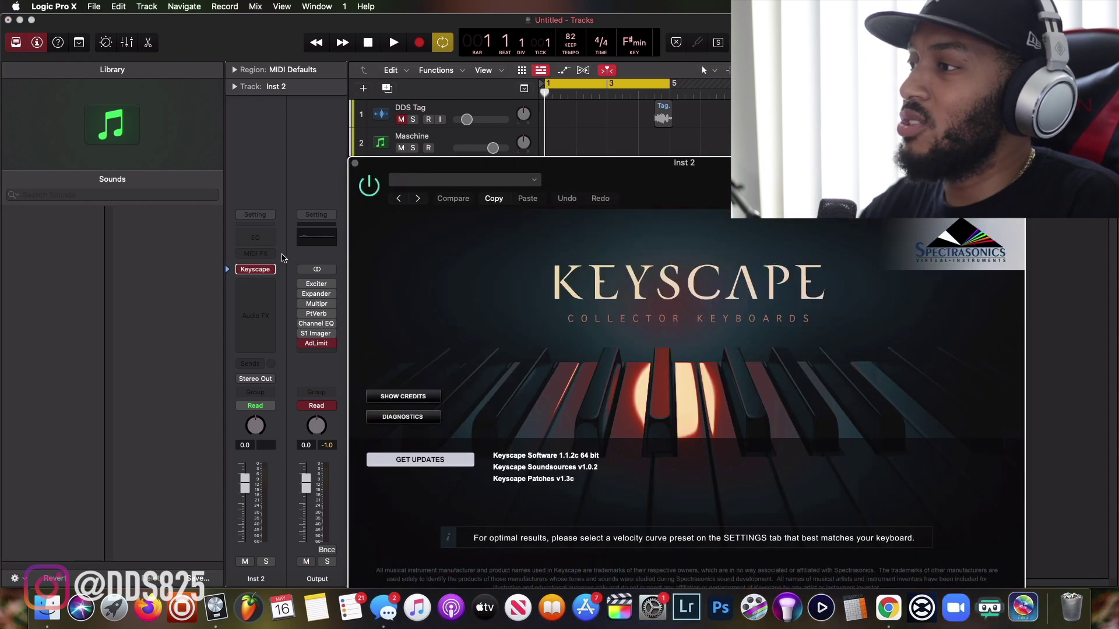
left_click(256, 253)
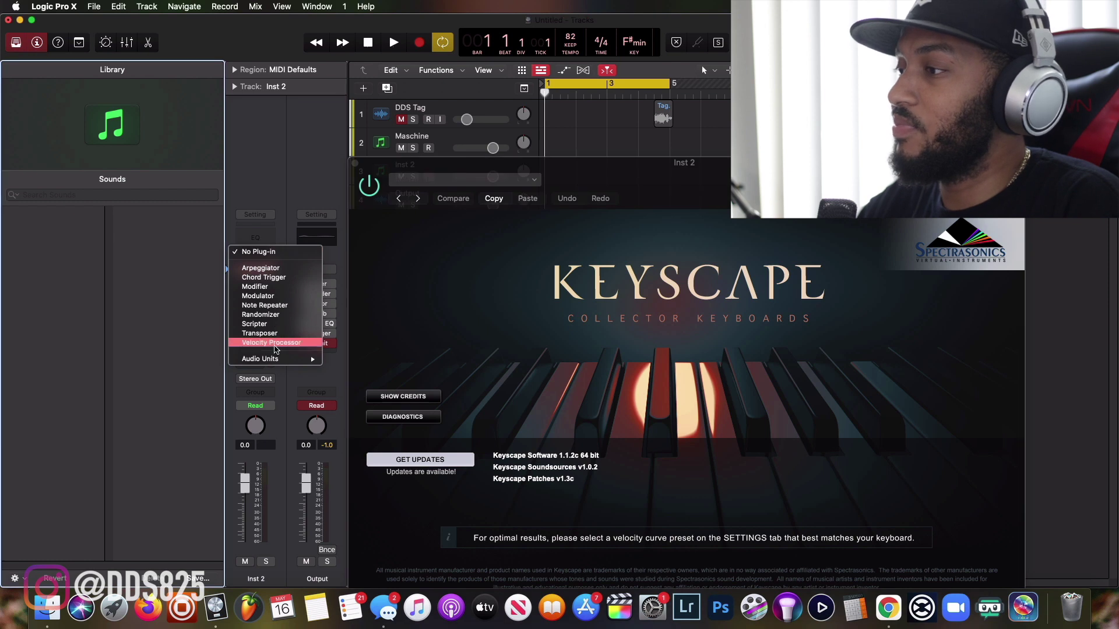
mouse_move(279, 358)
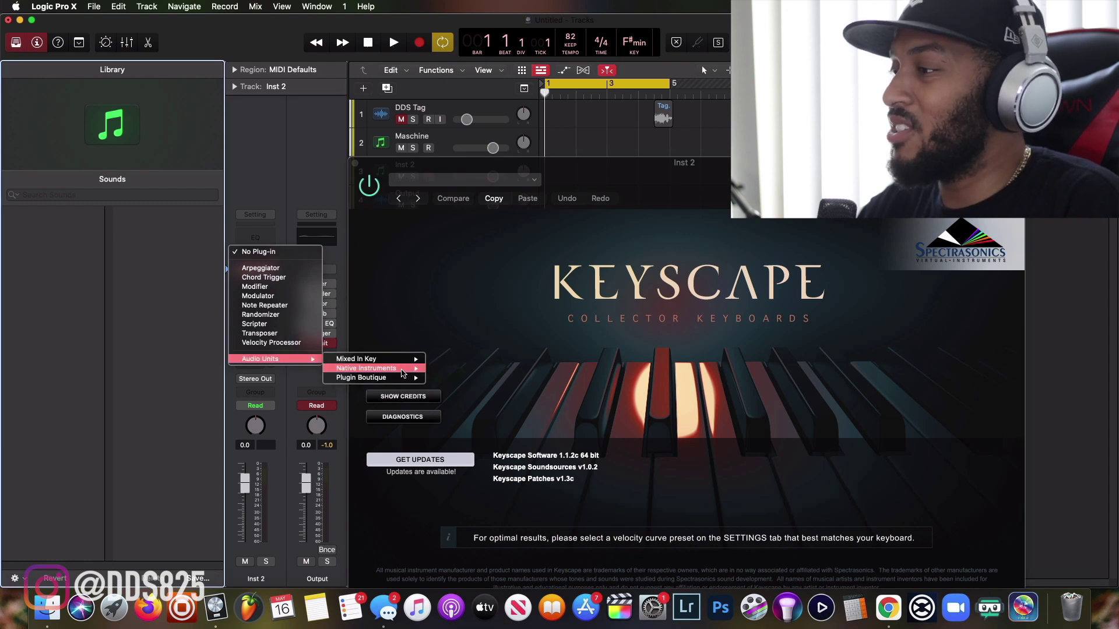
mouse_move(403, 371)
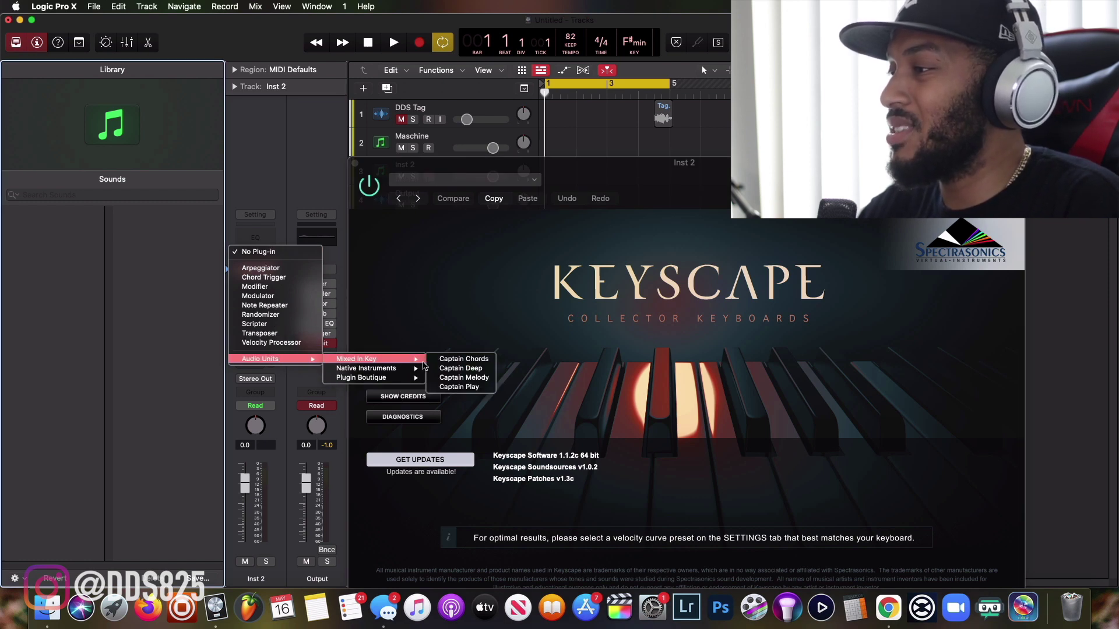
left_click(483, 387)
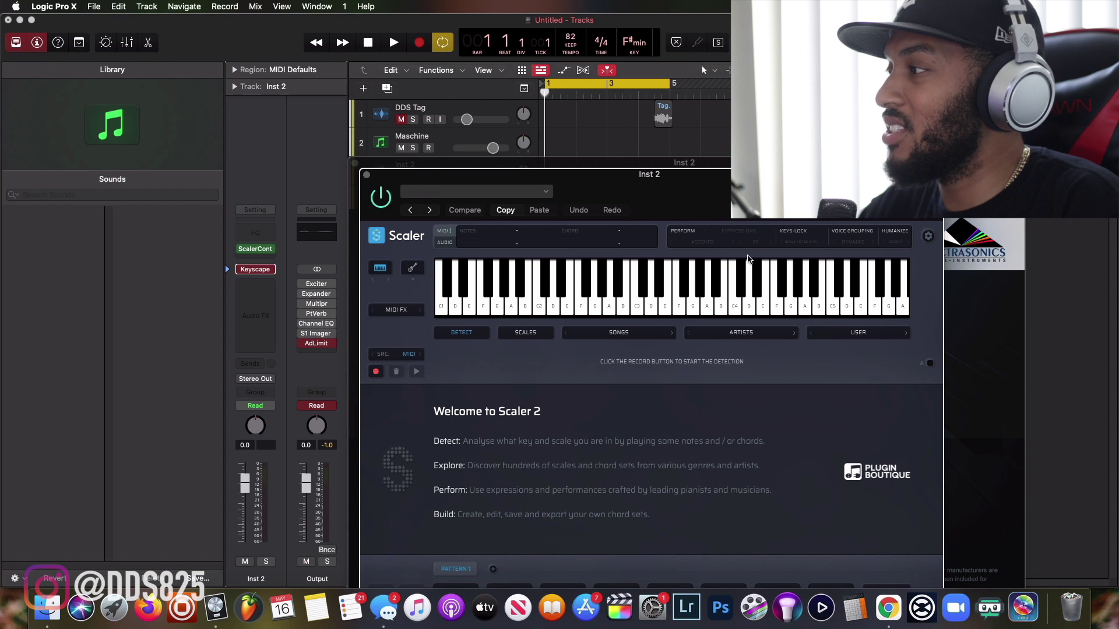
- Enable Scaler's Keys-Lock with scale notes mapped to white keys, and load the E Minor scale
left_click(819, 243)
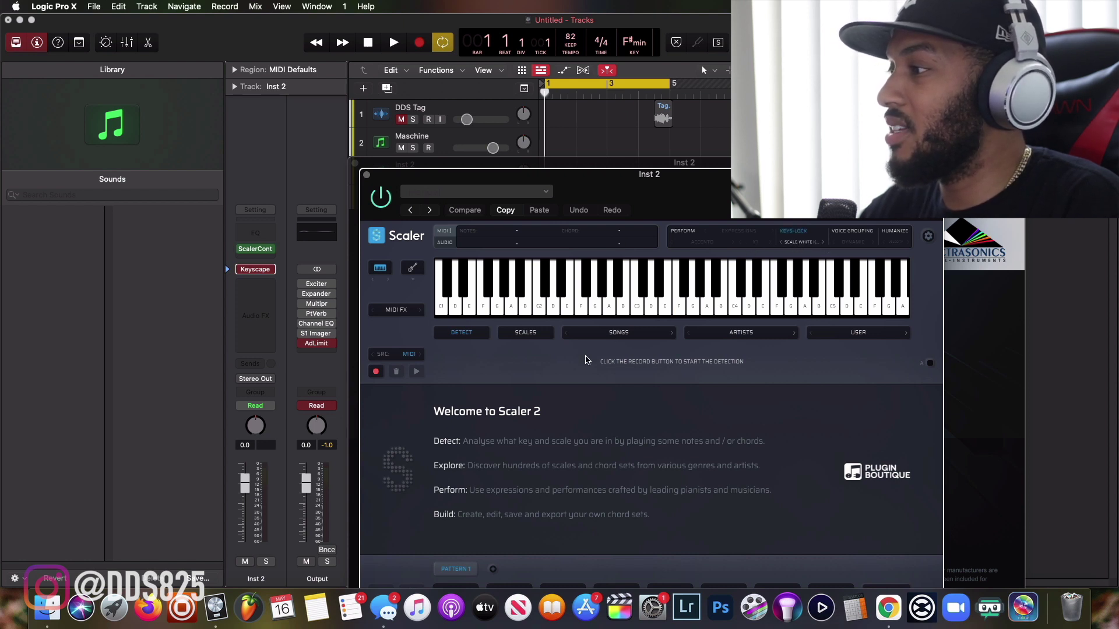
left_click(521, 340)
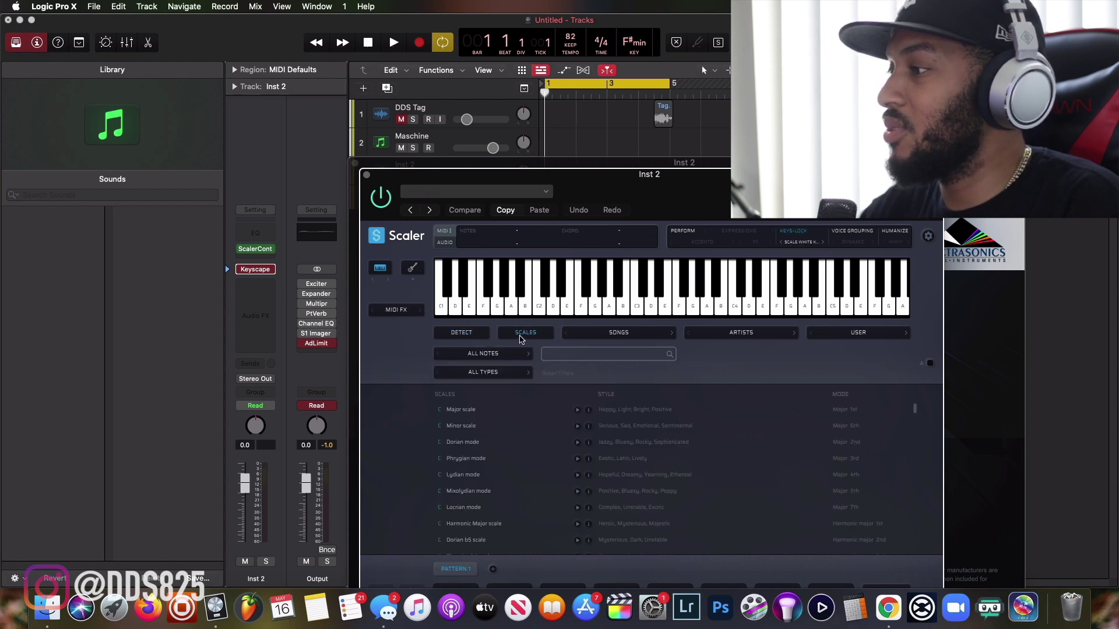
left_click(479, 356)
left_click(489, 431)
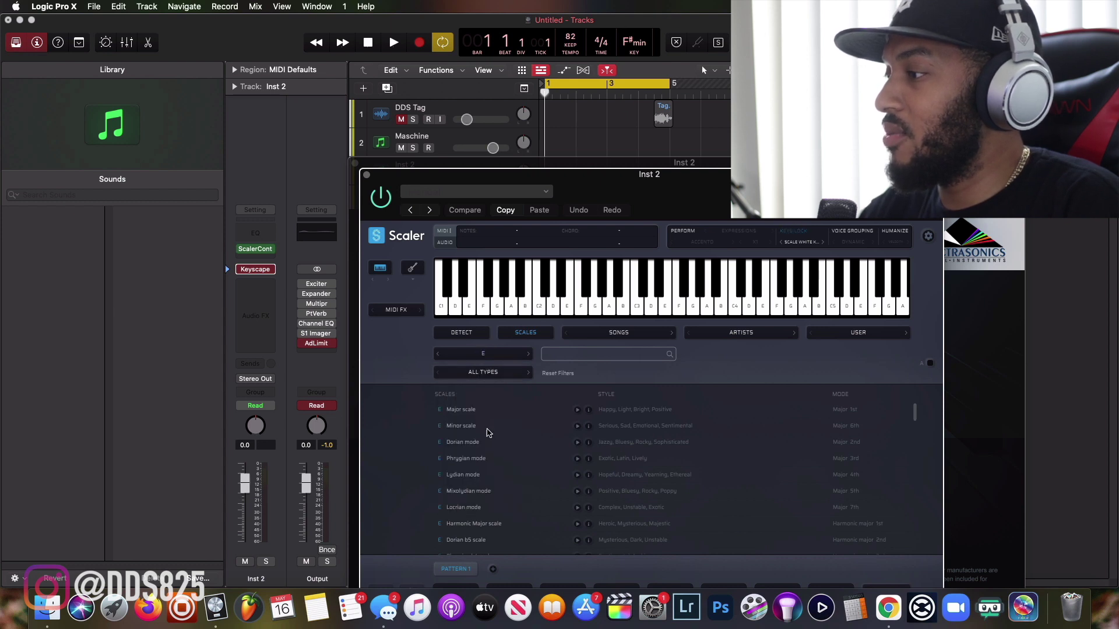
left_click(483, 430)
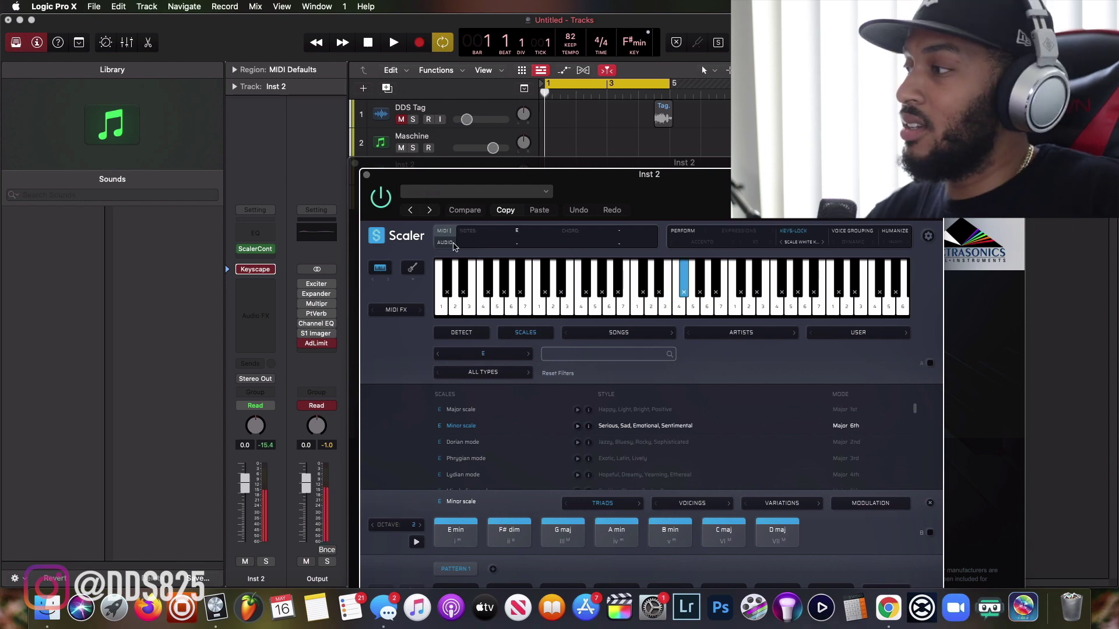
- Close the Scaler window and load the LA Custom C7 - Wash patch in Keyscape
key("super+w")
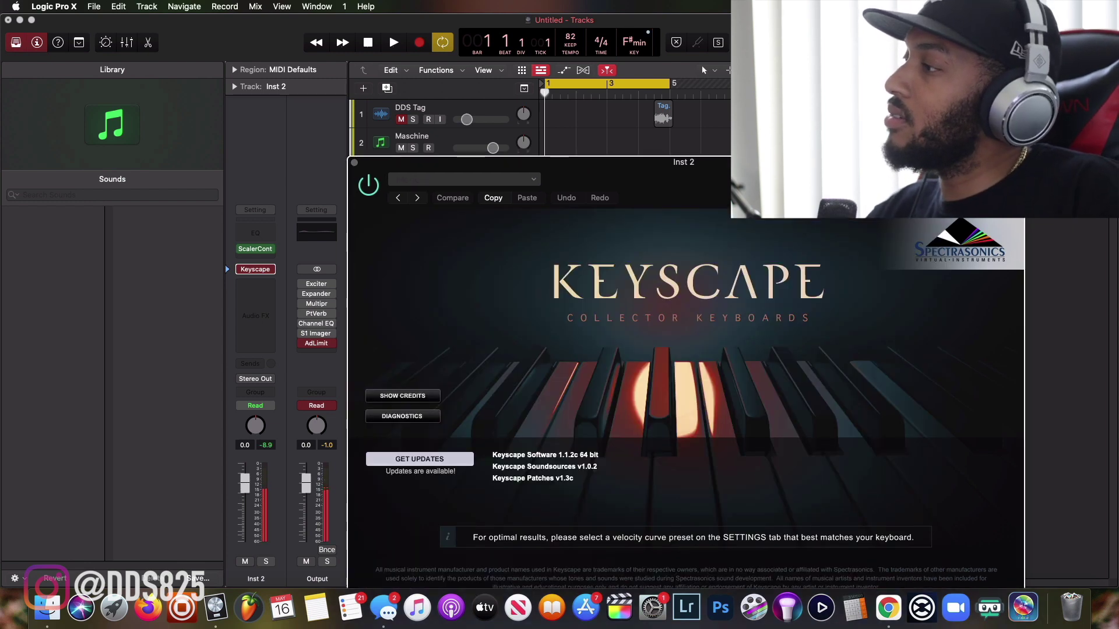
left_click(621, 276)
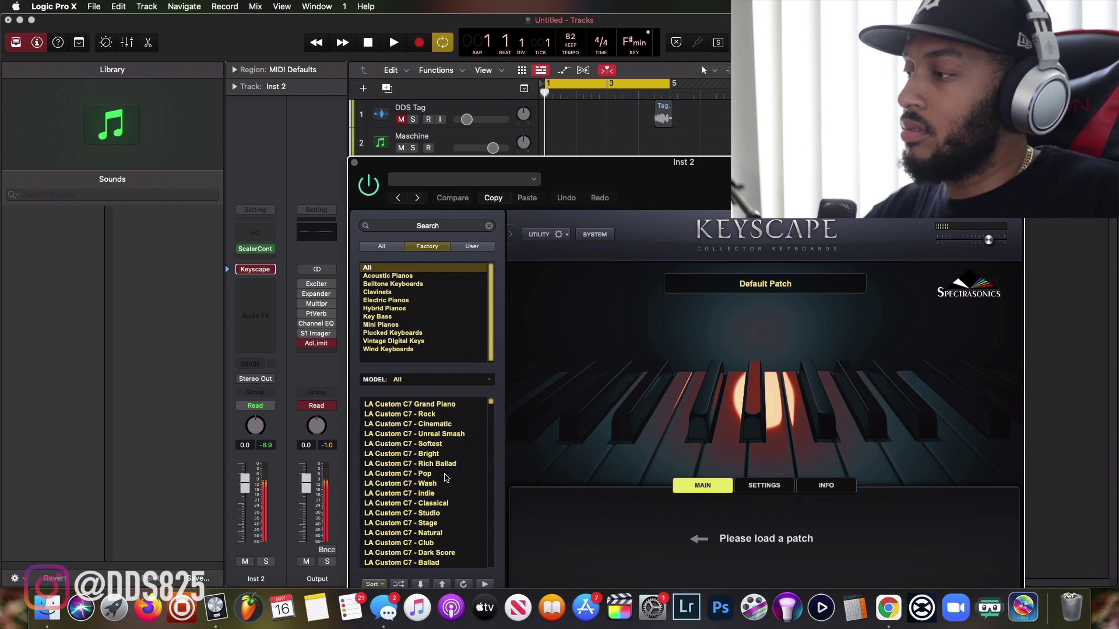
left_click(444, 483)
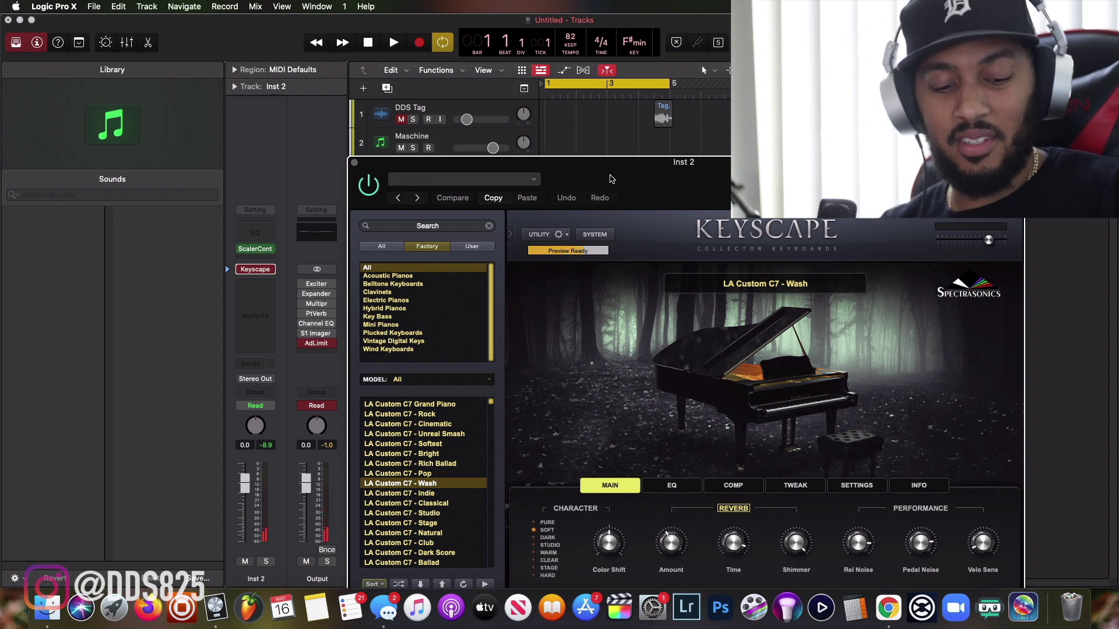
- Record a four-bar piano part on the Keyscape track over bars 1 to 4, and close the Keyscape and Scaler windows
key("r")
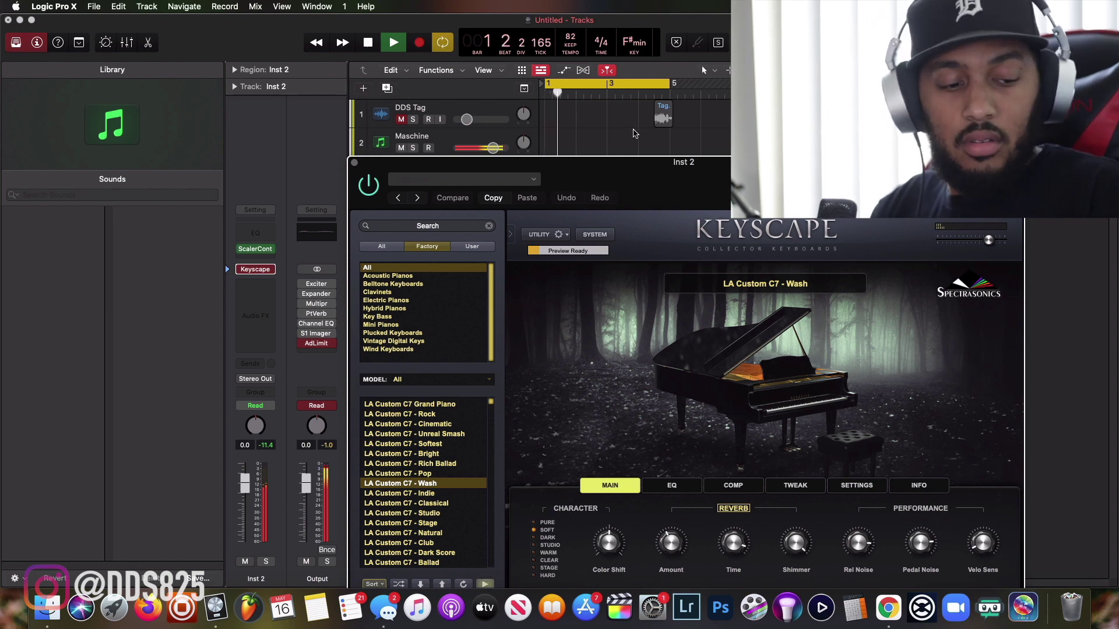
key("space")
left_click(355, 163)
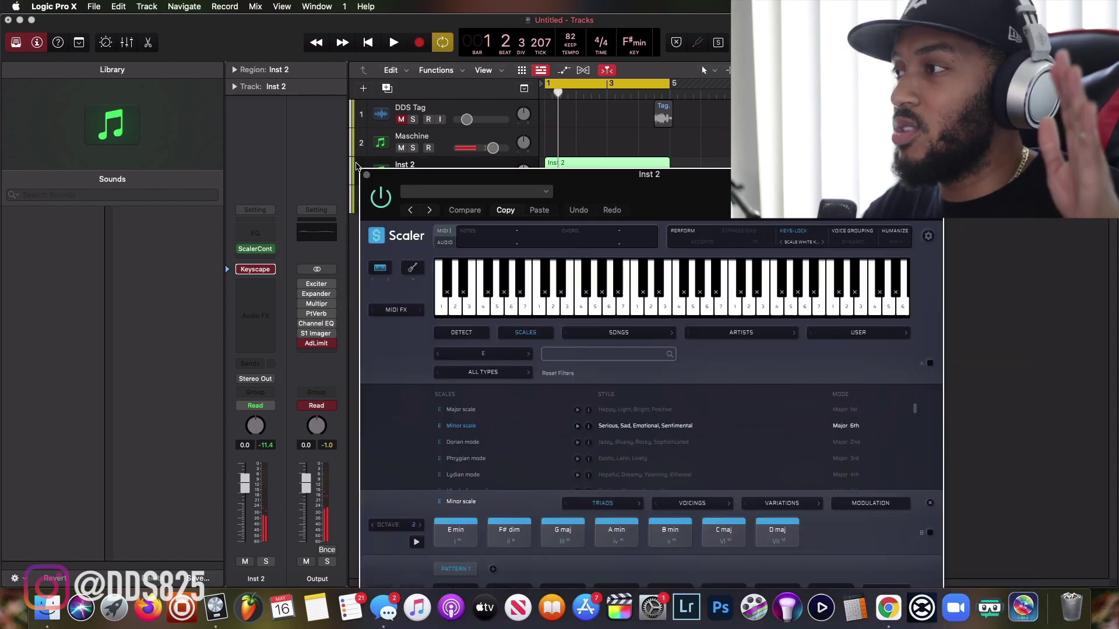
key("space")
key("space")
left_click(367, 176)
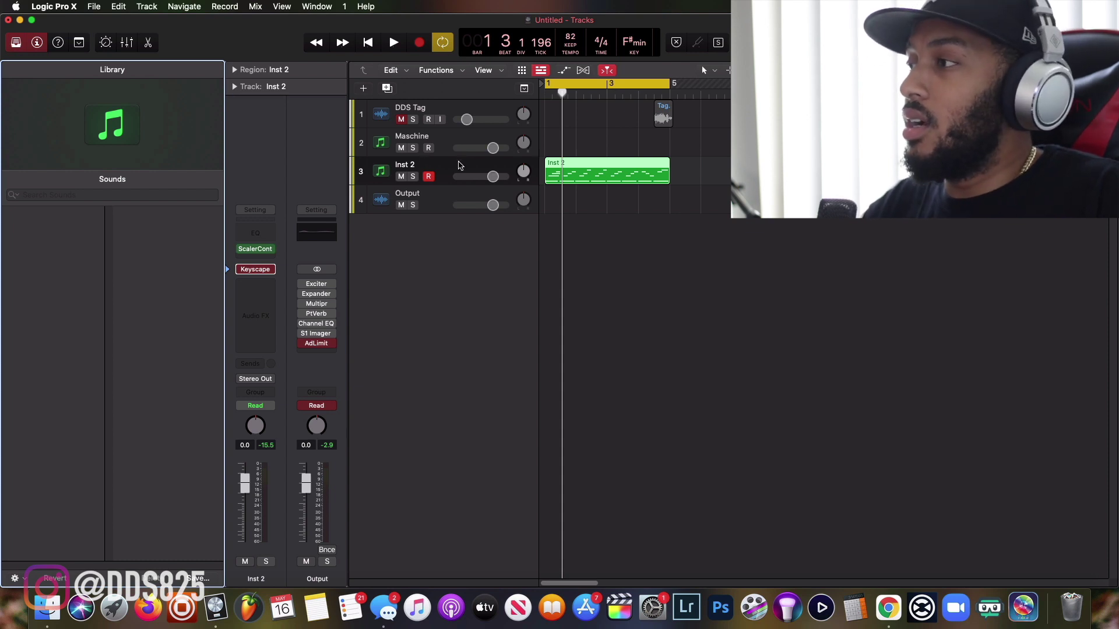
- Quantize all notes of the recorded piano region to 1/16 in the Piano Roll and play it back
double_click(561, 176)
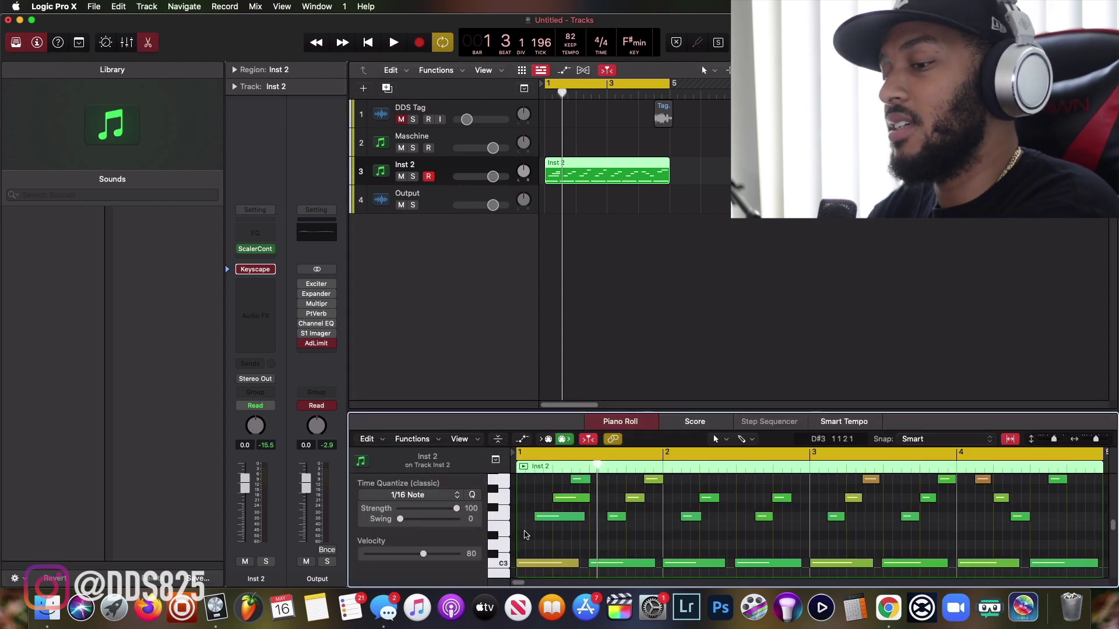
key("super+a")
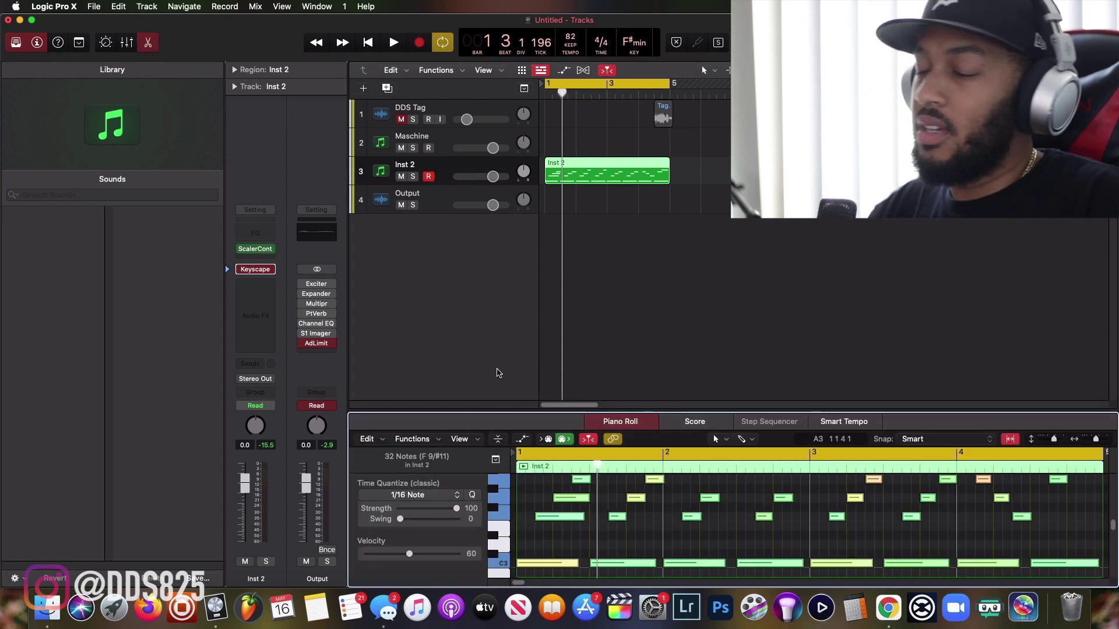
key("space")
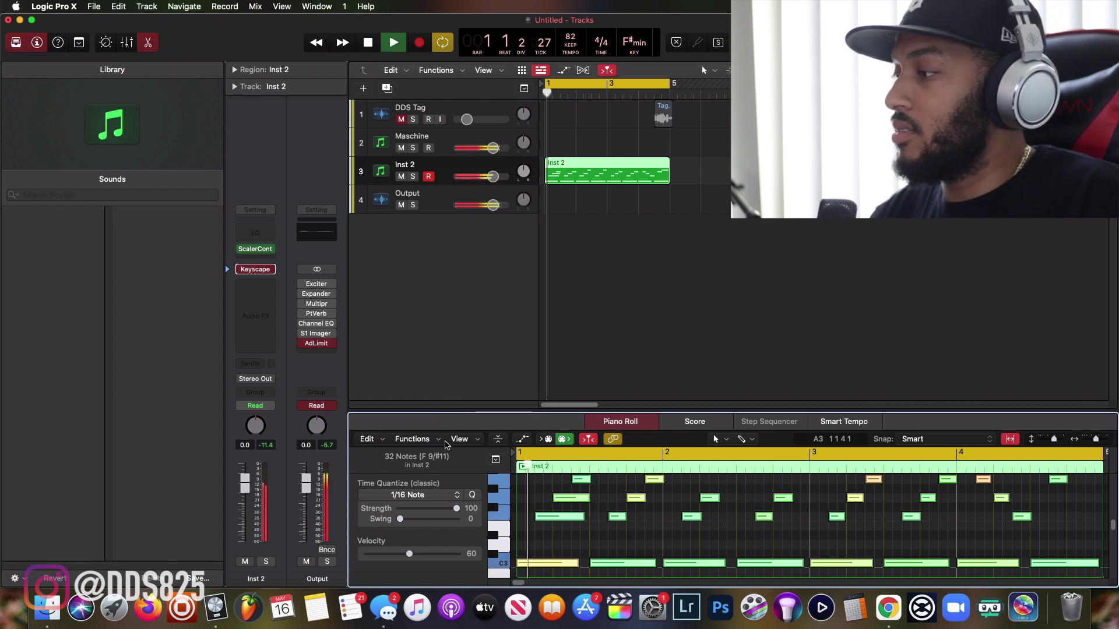
- Apply the Random Velocity MIDI transform to the Inst 2 notes with a velocity range of 65 to 100, and close the transform window
left_click(427, 441)
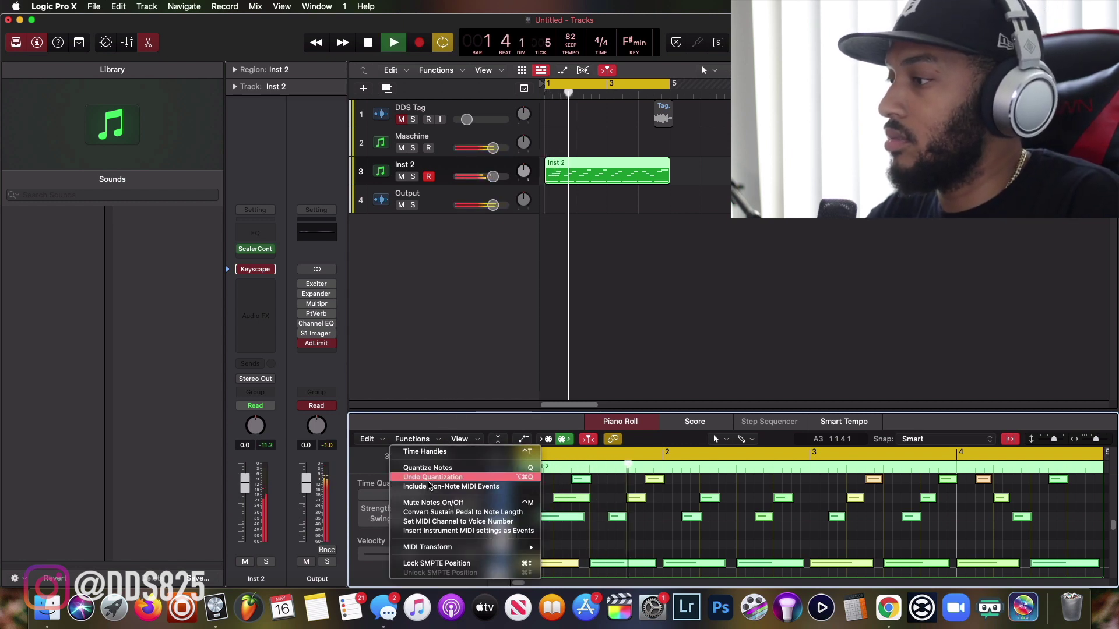
mouse_move(451, 547)
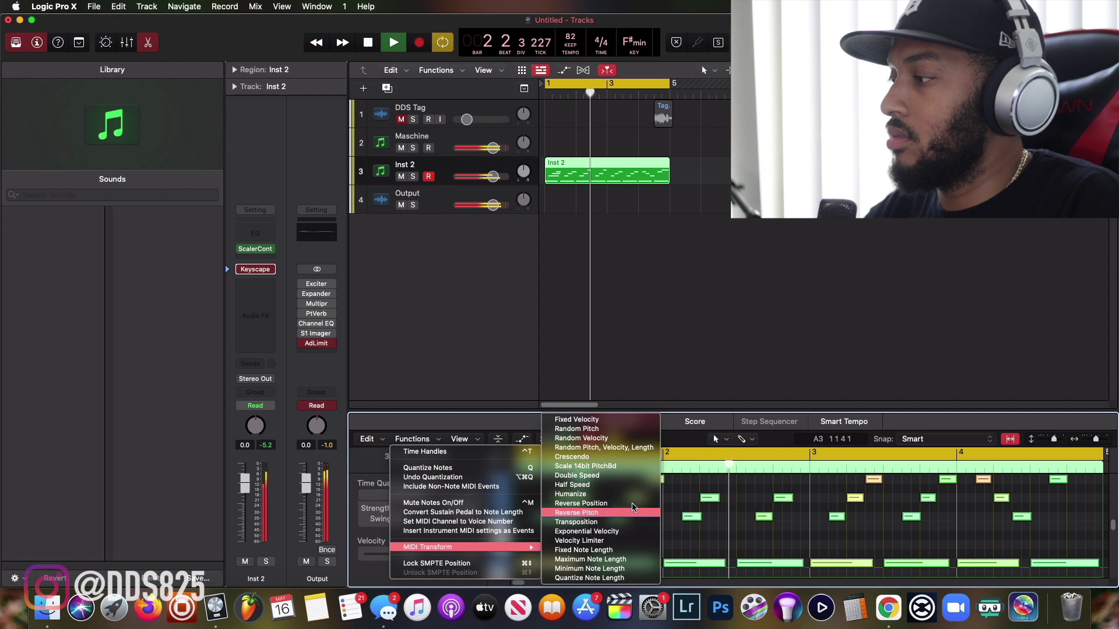
left_click(603, 439)
left_click(784, 263)
double_click(783, 263)
type("65")
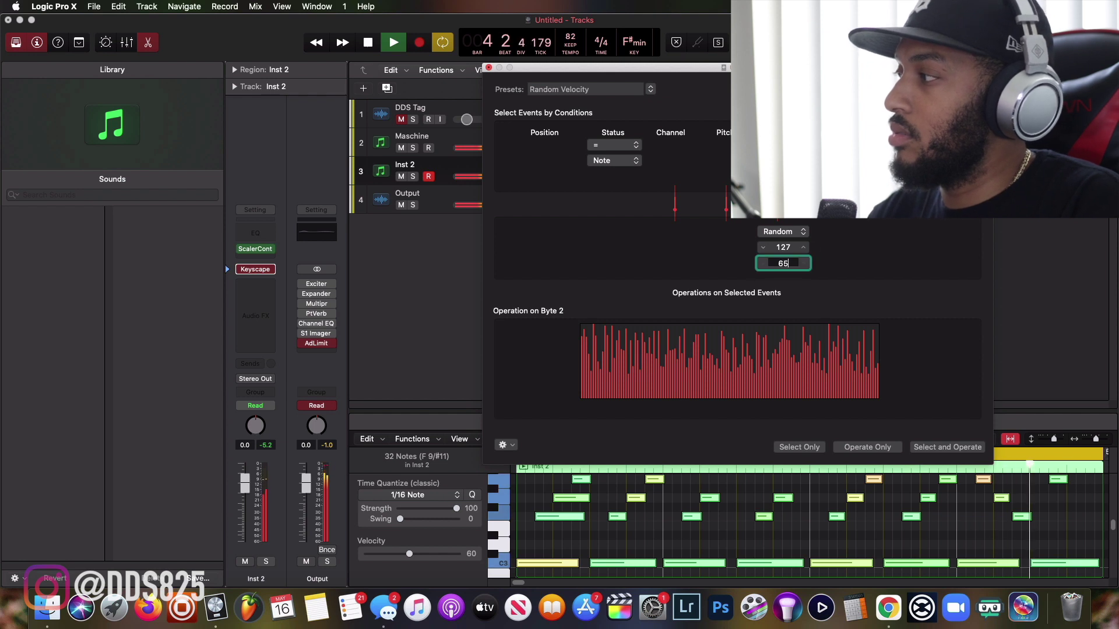
double_click(784, 248)
type("100")
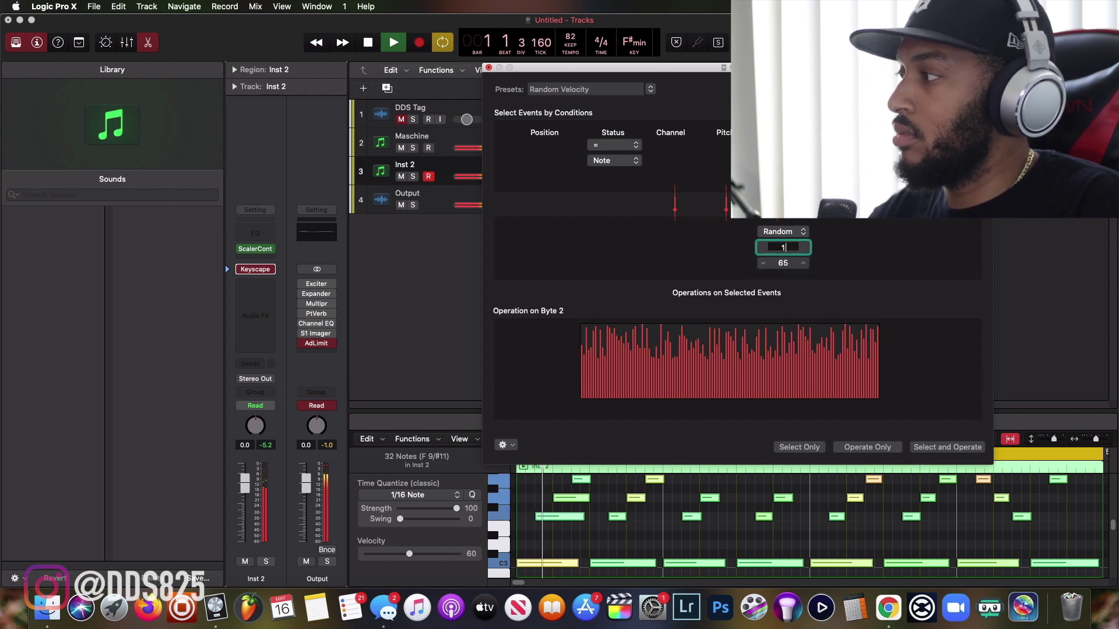
key("Return")
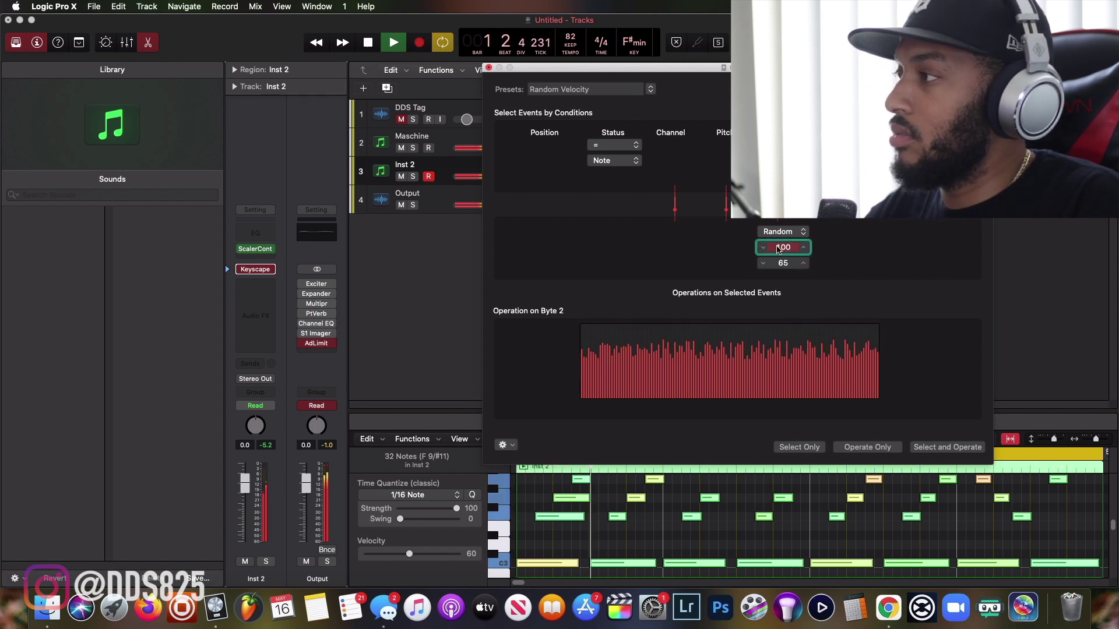
left_click(948, 447)
left_click(947, 447)
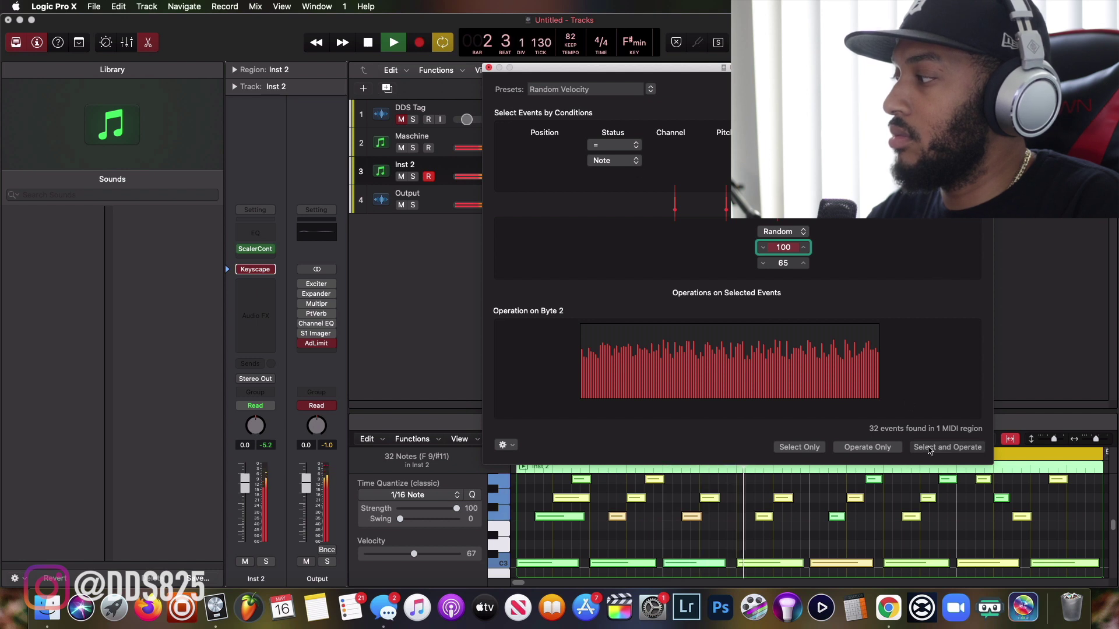
left_click(488, 67)
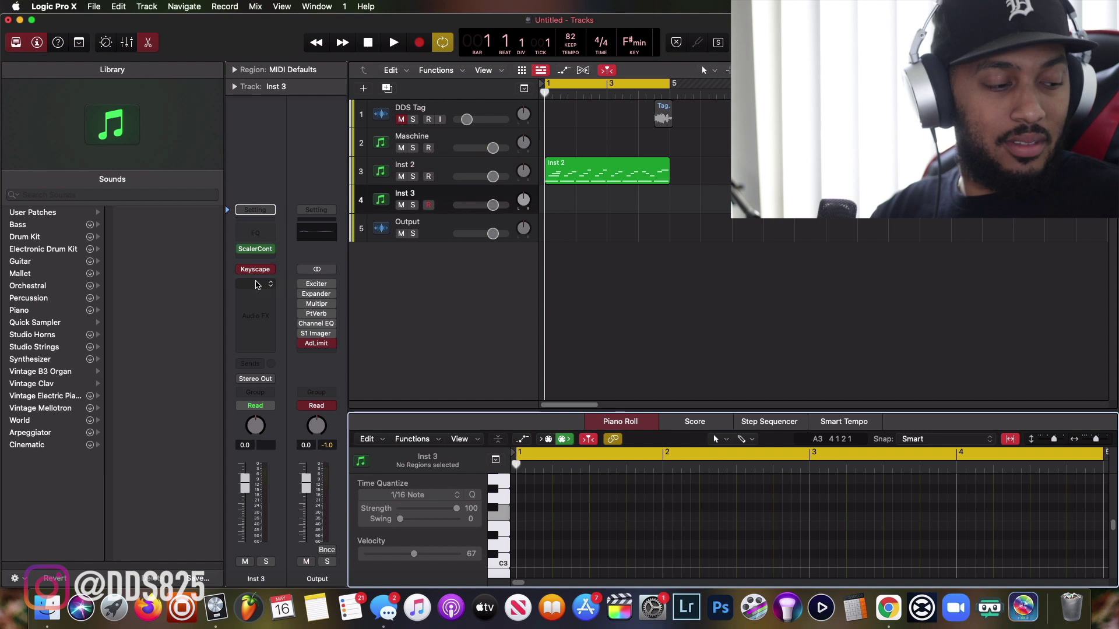
- Play the loop and record a two-bar higher-octave melody on the Inst 3 Keyscape track over bars 1 and 2
key("space")
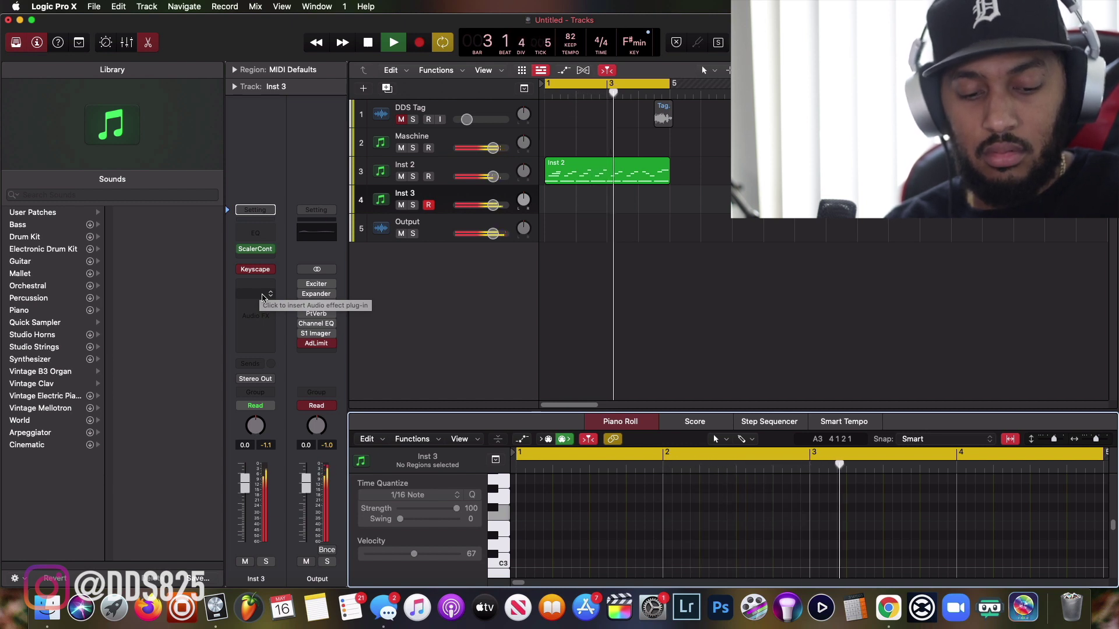
key("r")
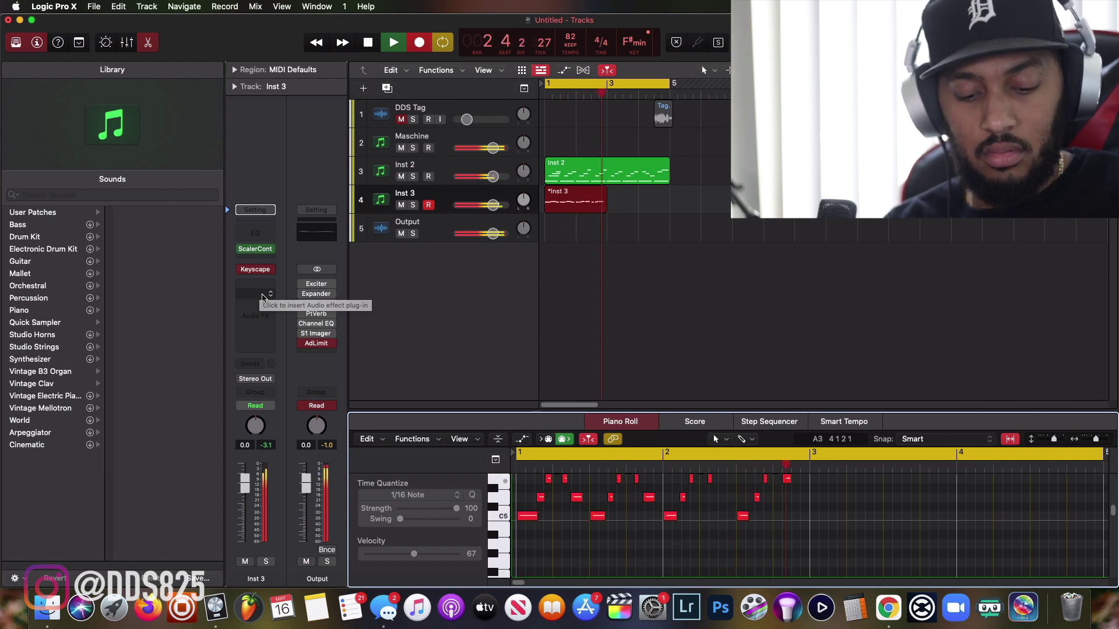
key("r")
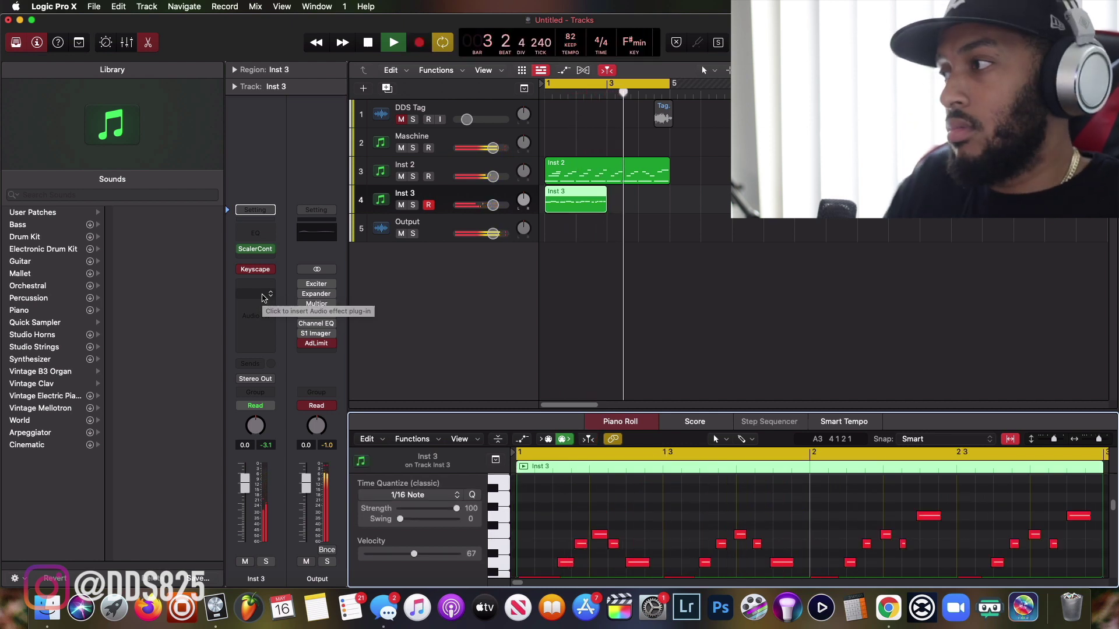
- Restart playback from bar 1 and quantize all notes of the Inst 3 region to 1/16
key("Return")
key("Return")
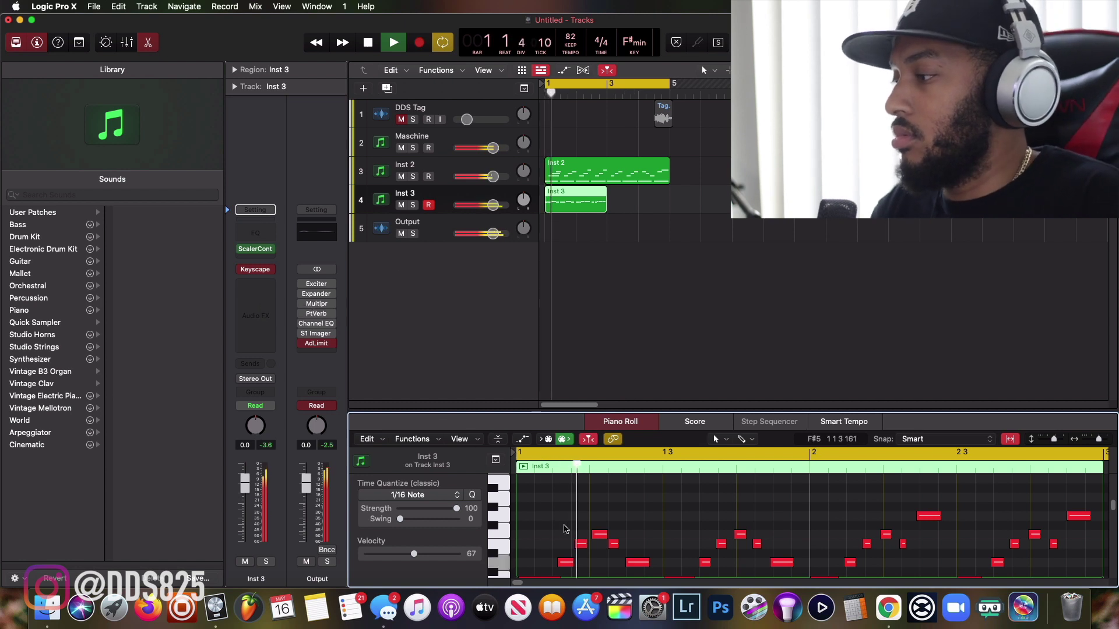
key("super+a")
key("q")
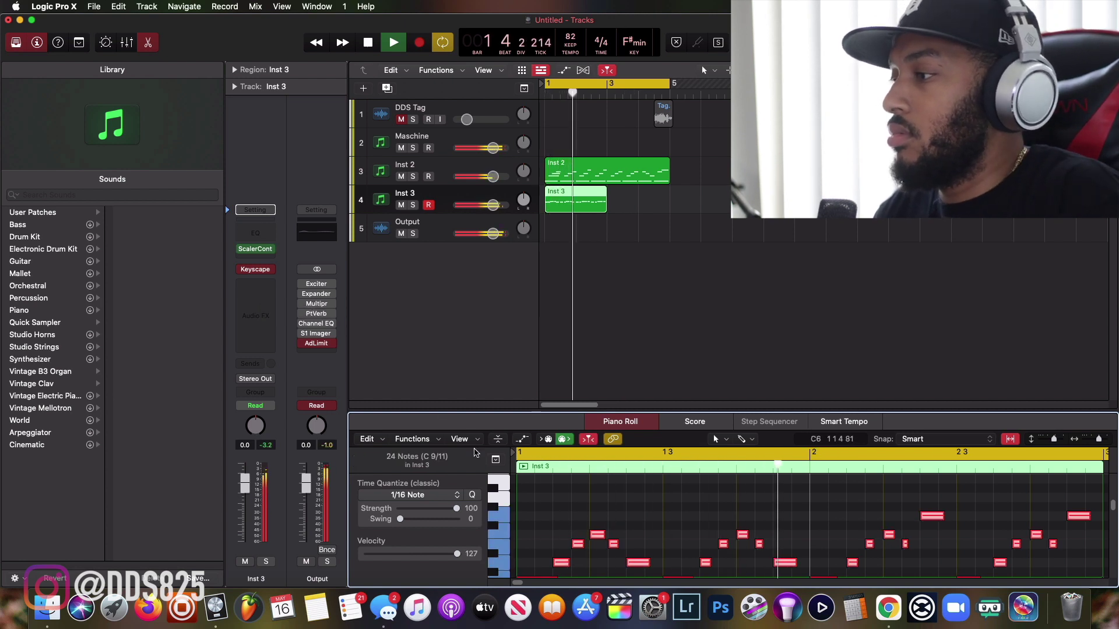
- Apply the Random Velocity MIDI transform to the Inst 3 notes with a velocity range of 80 to 100, and close the transform window
left_click(428, 442)
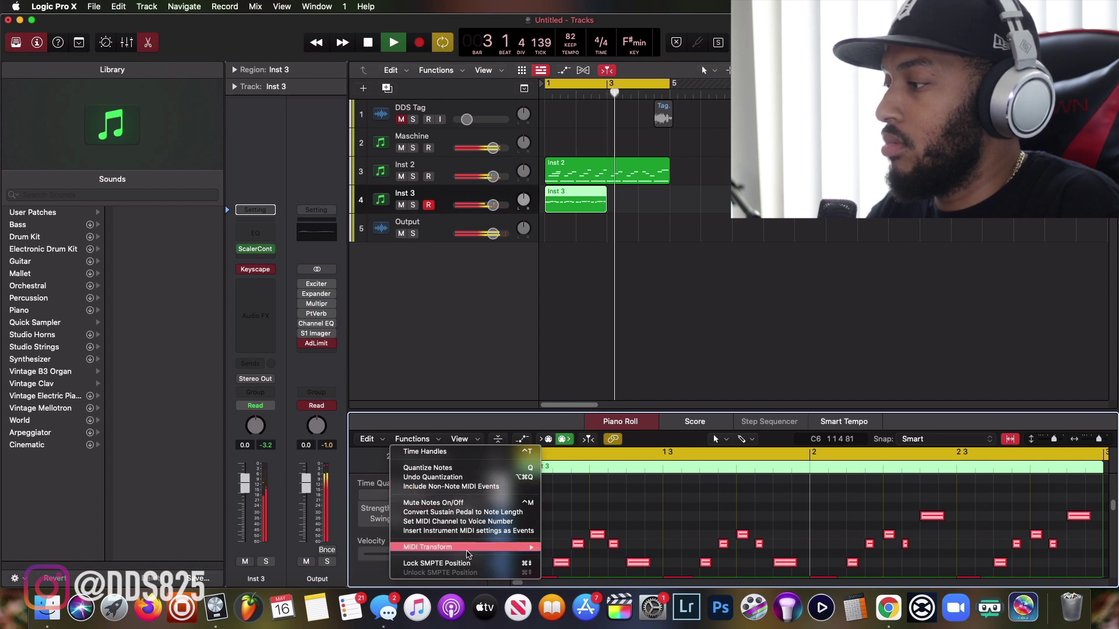
mouse_move(454, 547)
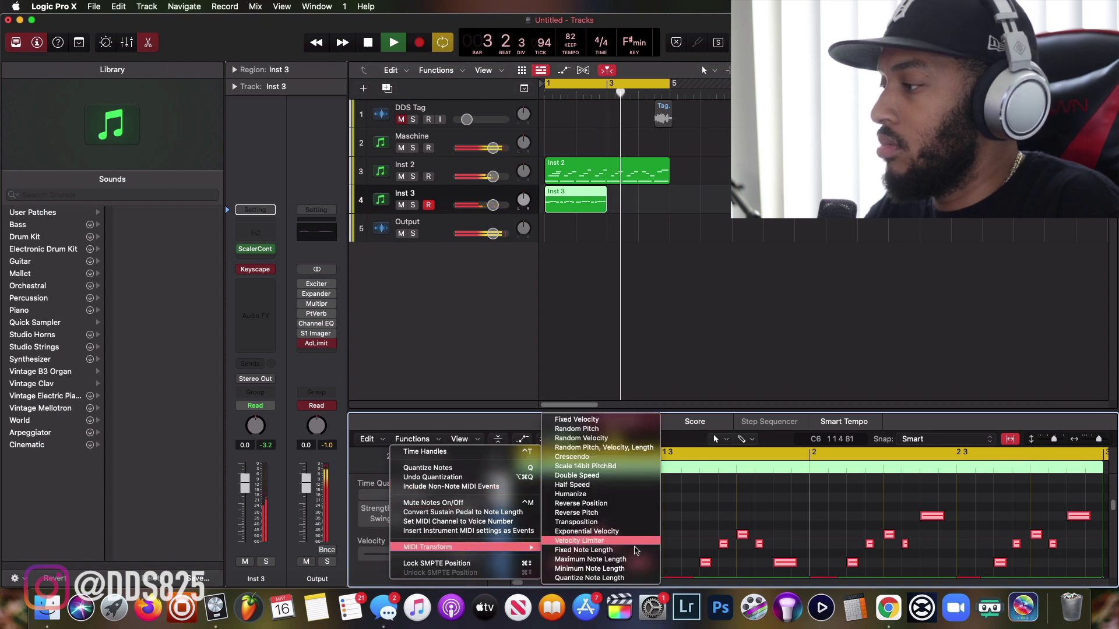
left_click(639, 440)
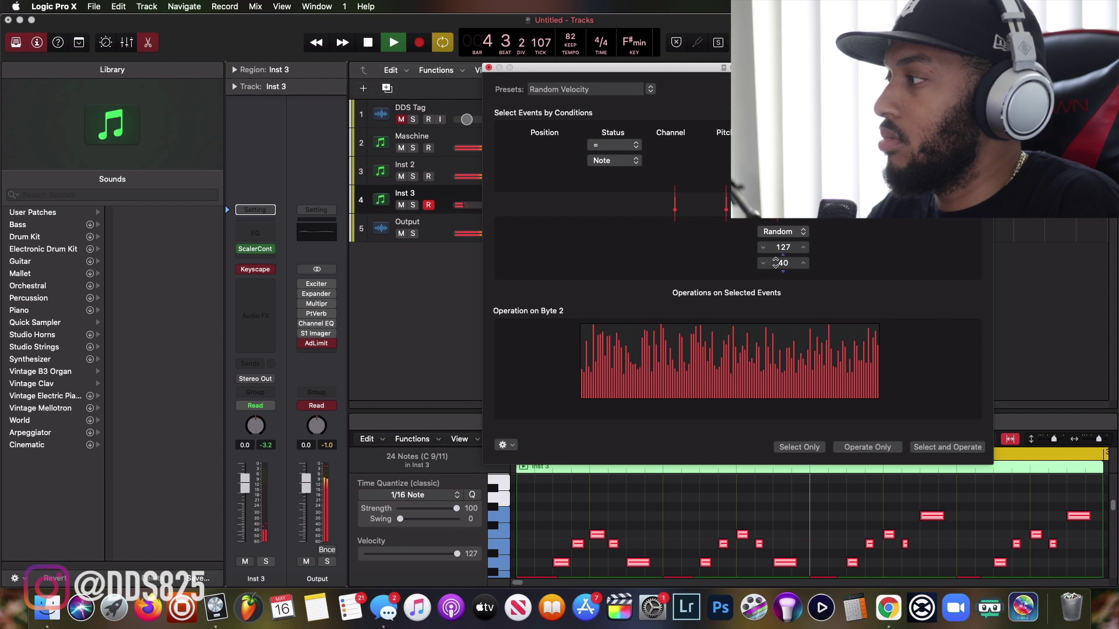
double_click(777, 262)
type("80")
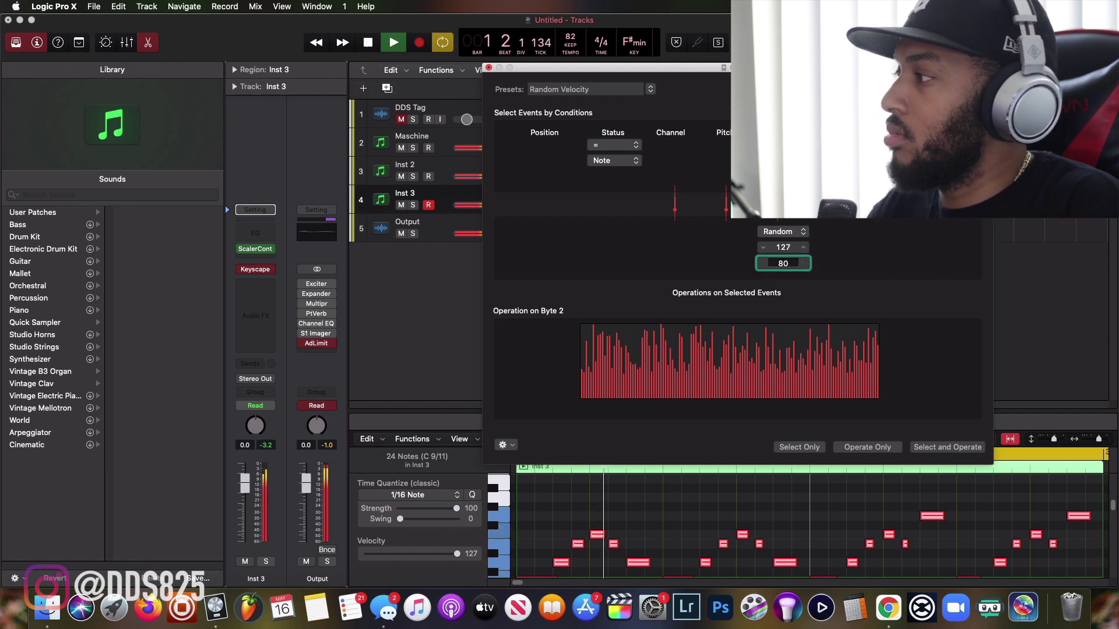
double_click(787, 249)
type("1")
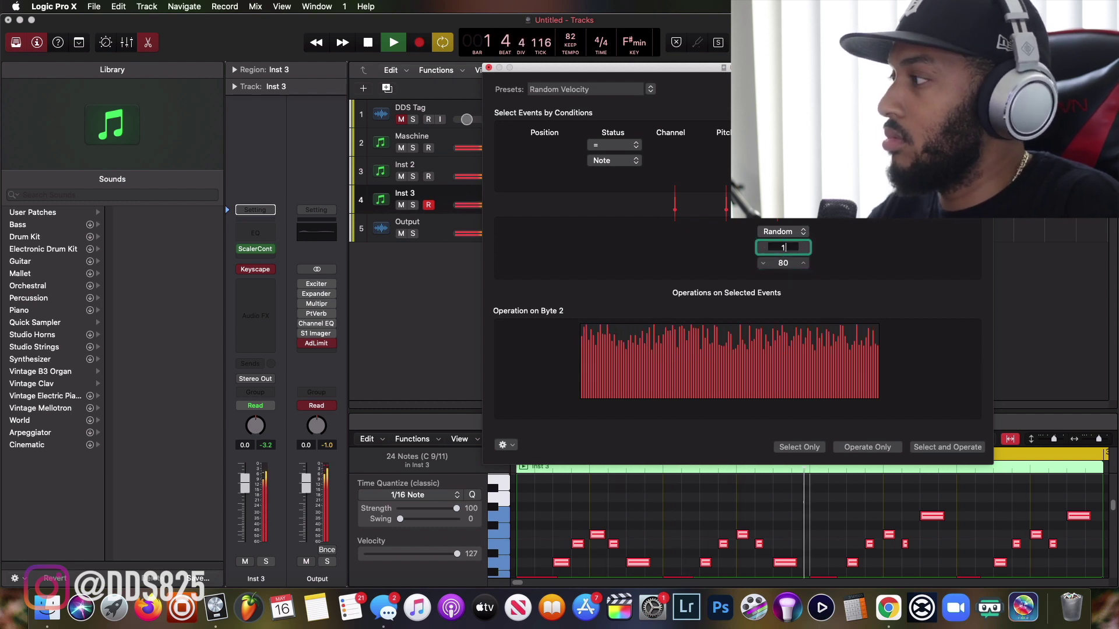
type("00")
key("Return")
left_click(924, 447)
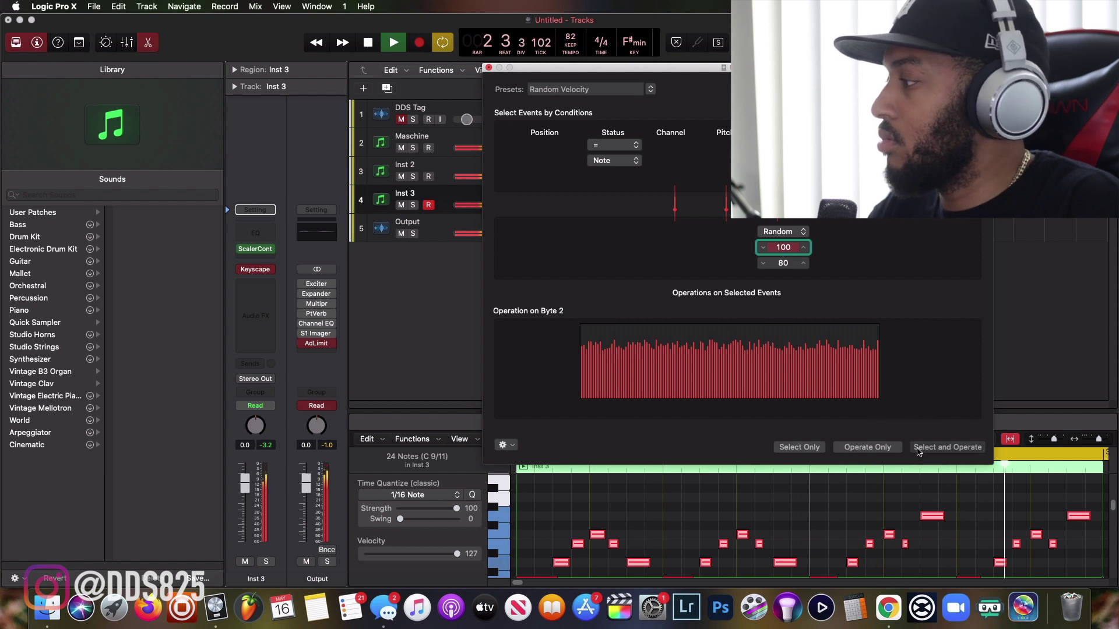
left_click(488, 68)
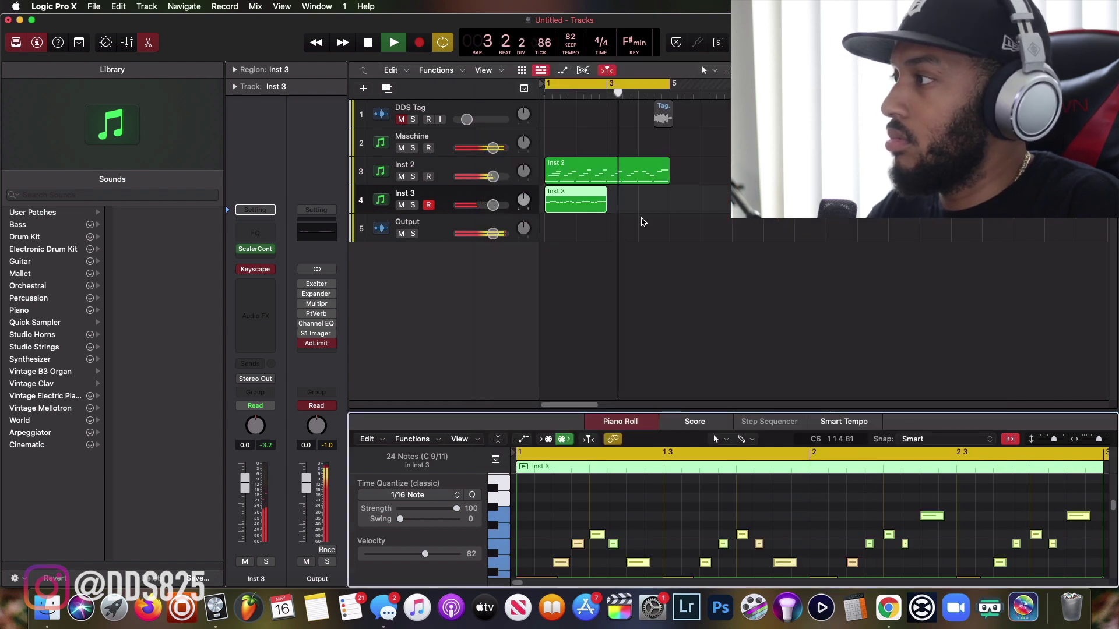
- Loop the two-bar Inst 3 region through the end of bar 4, and cancel the new-track dialog
left_click_drag(613, 191, 671, 189)
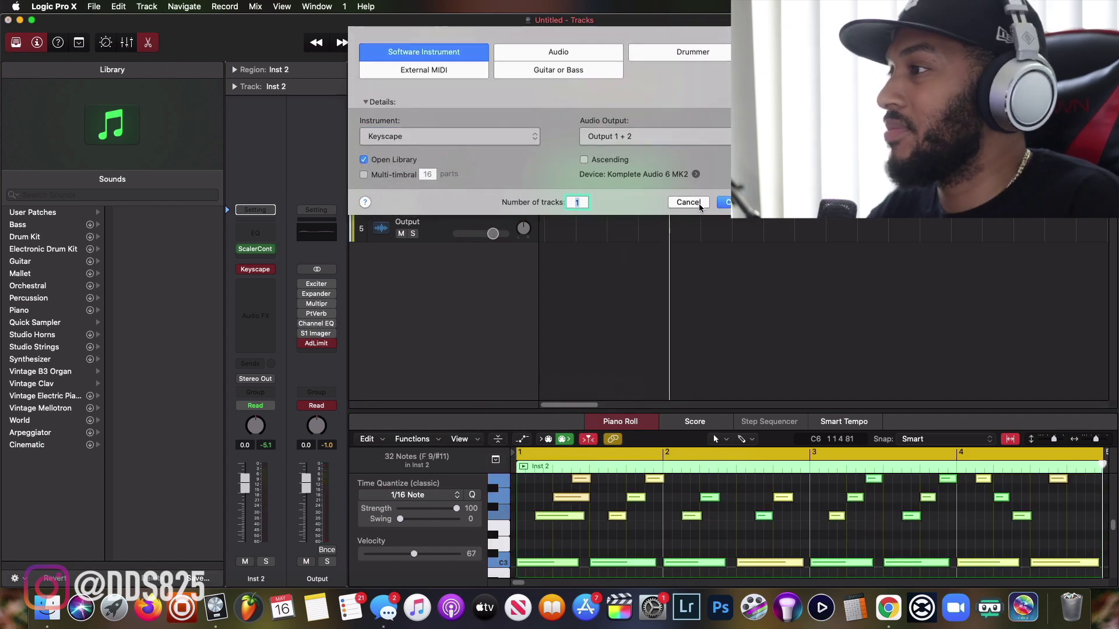
left_click(688, 202)
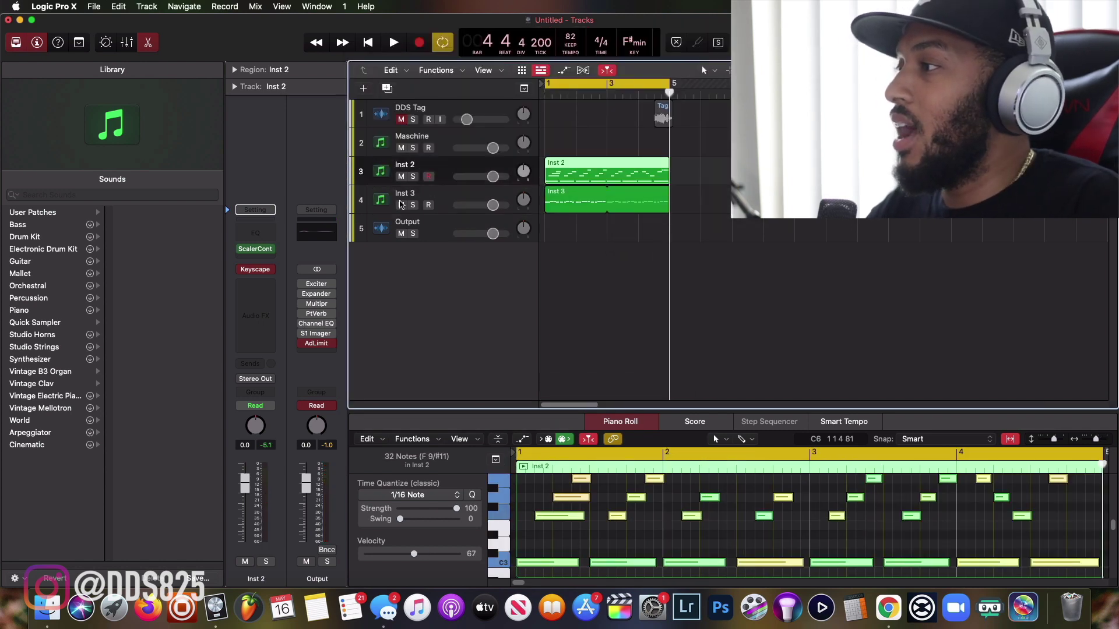
left_click(444, 201)
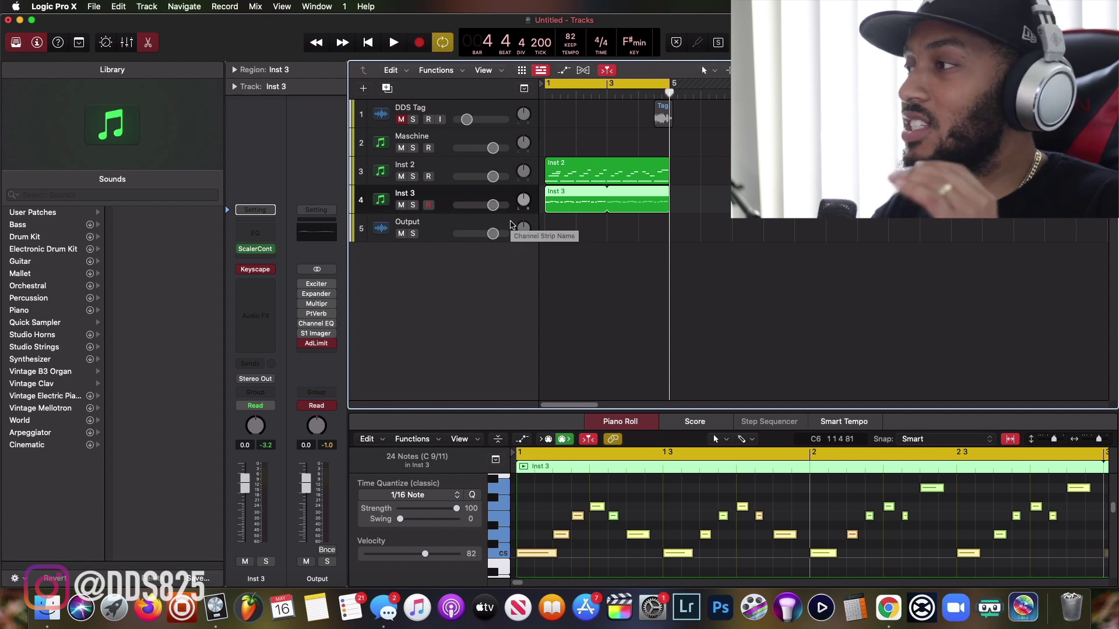
left_click(451, 144)
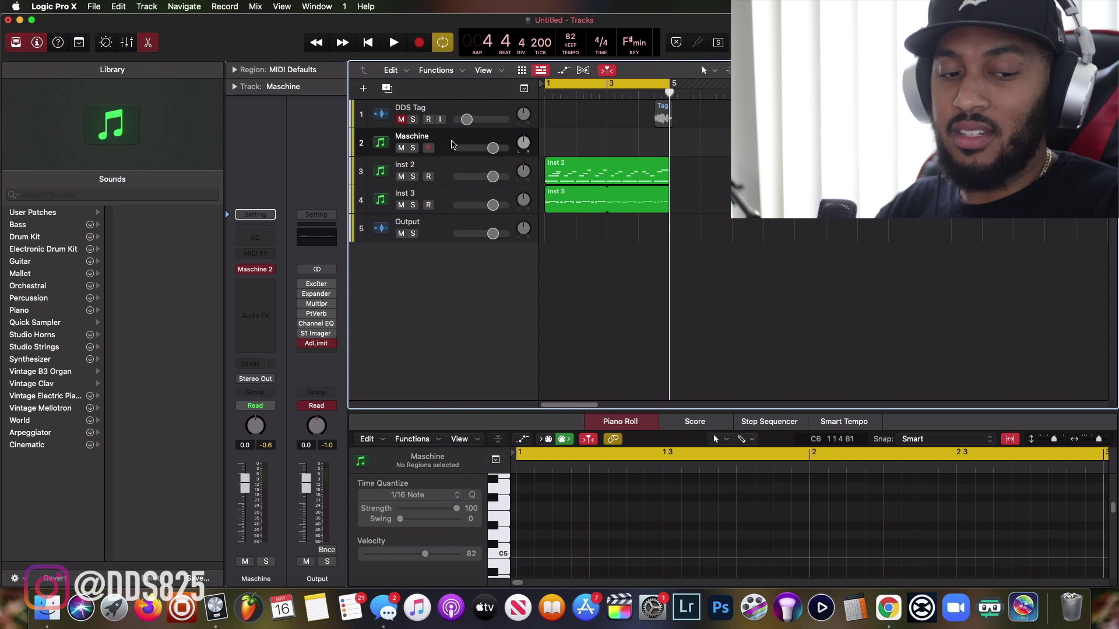
left_click(449, 195)
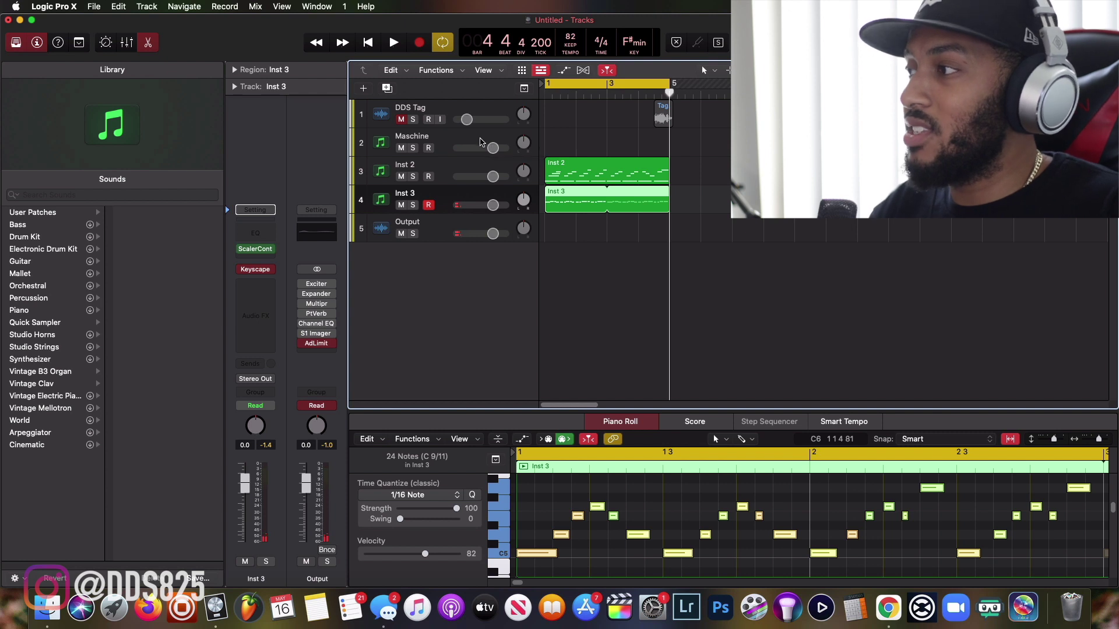
- Play the loop with the Maschine track selected, open Maschine, and build a two-bar kick, closed hi-hat, percussion and clap pattern
left_click(480, 141)
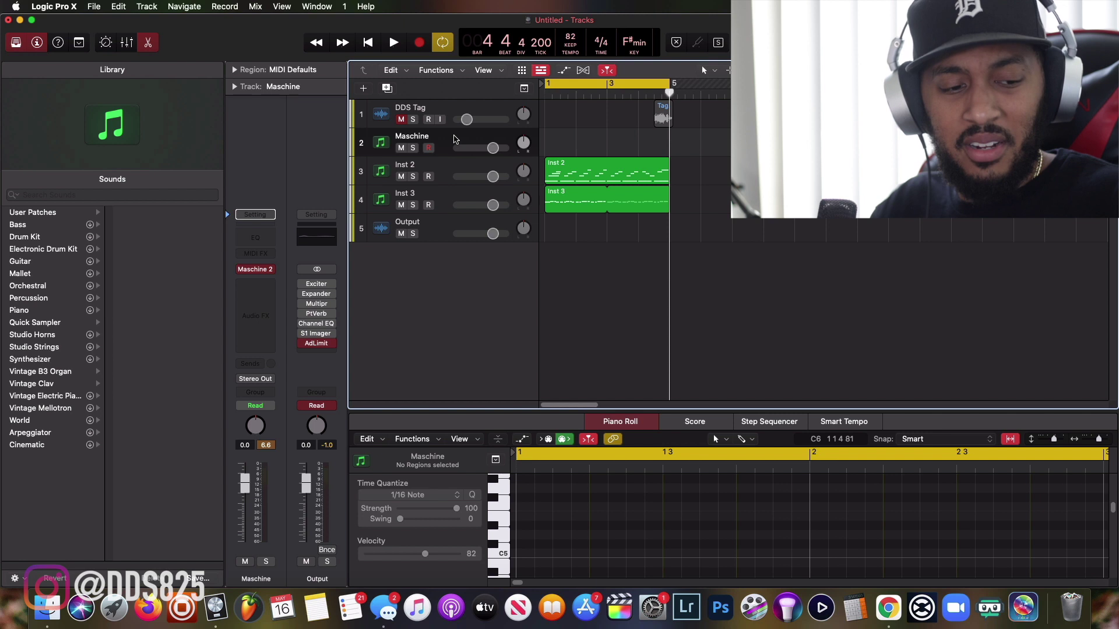
key("space")
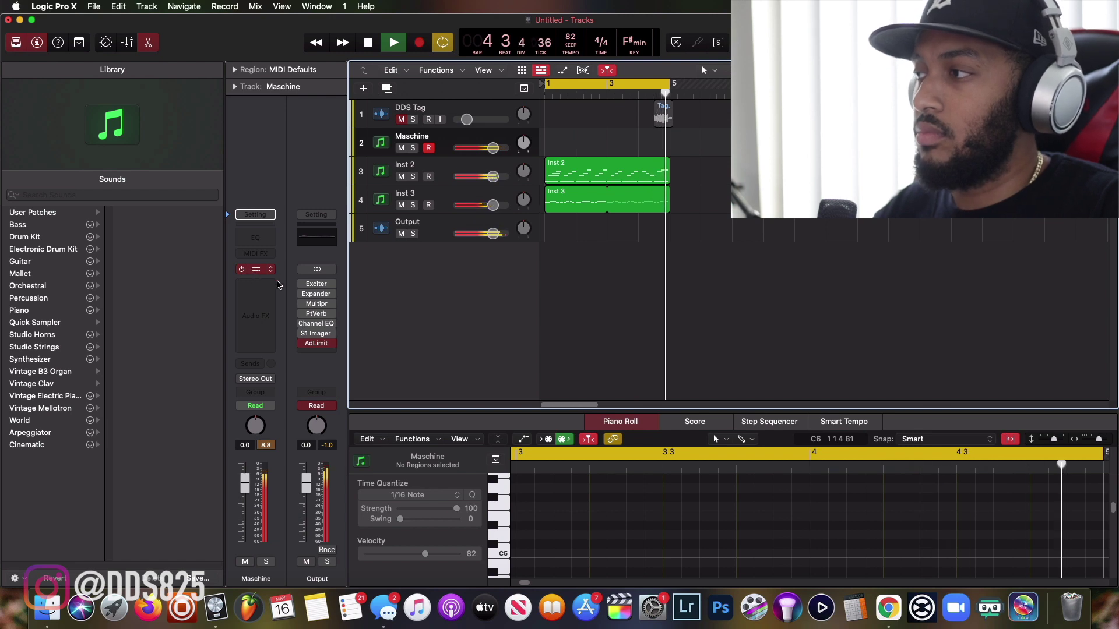
left_click(259, 270)
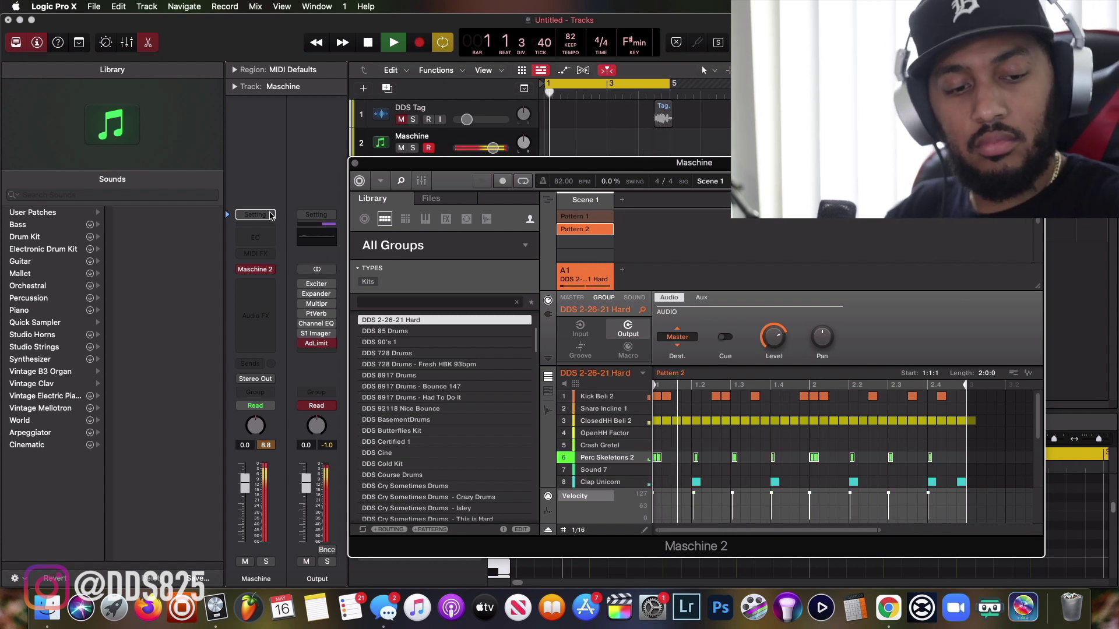
- Record a crash hit at the start of Pattern 3 and add fast hi-hat rolls on ClosedHH Beli 2
mouse_move(643, 462)
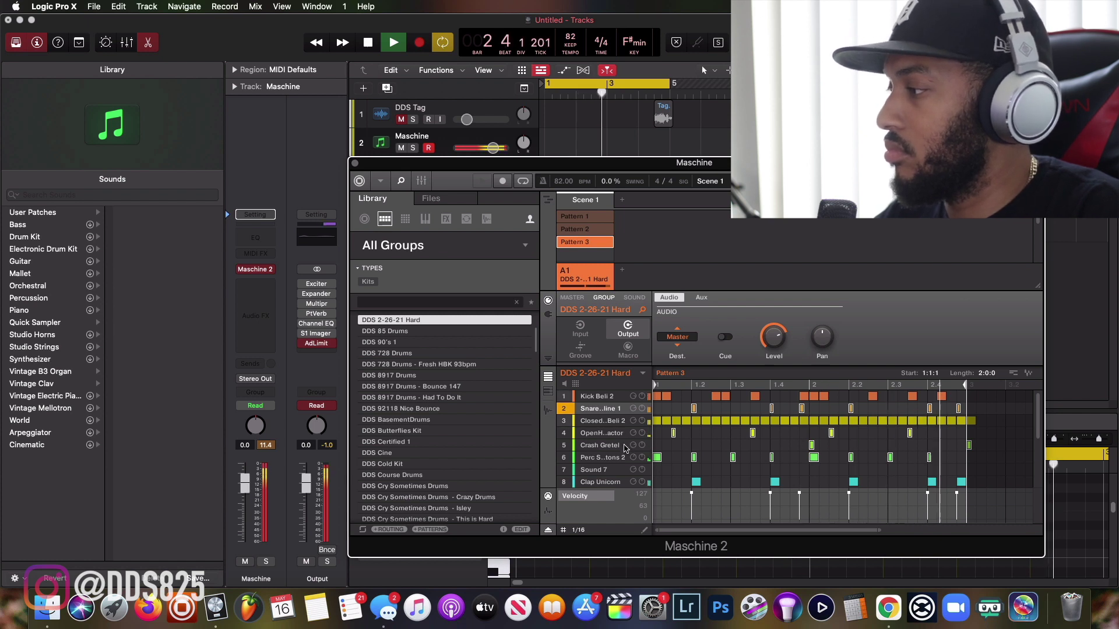
left_click(630, 458)
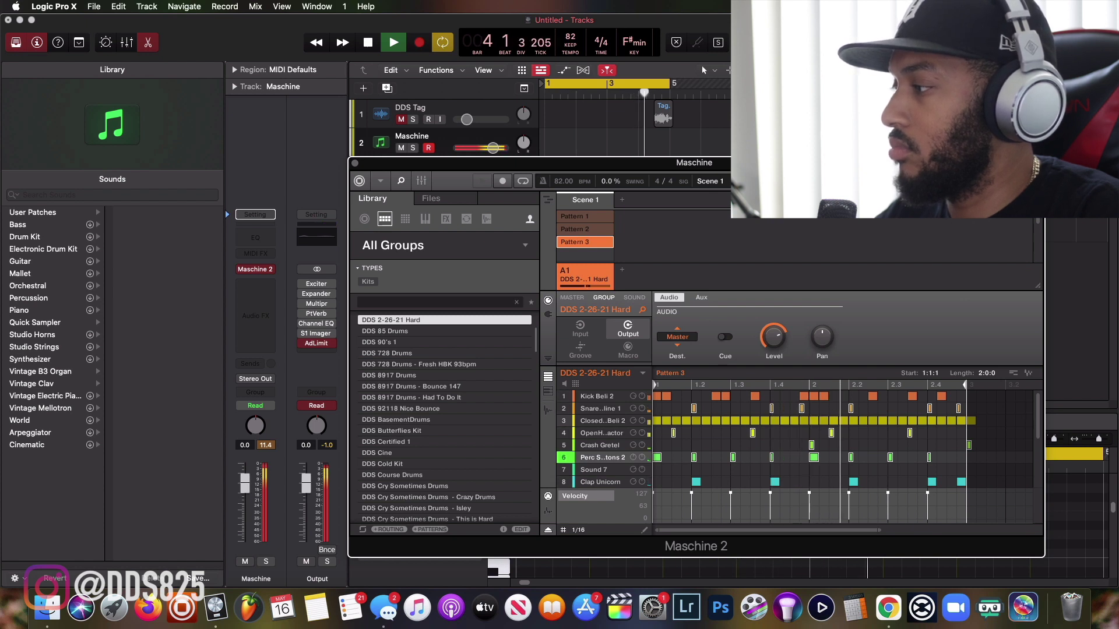
key("r")
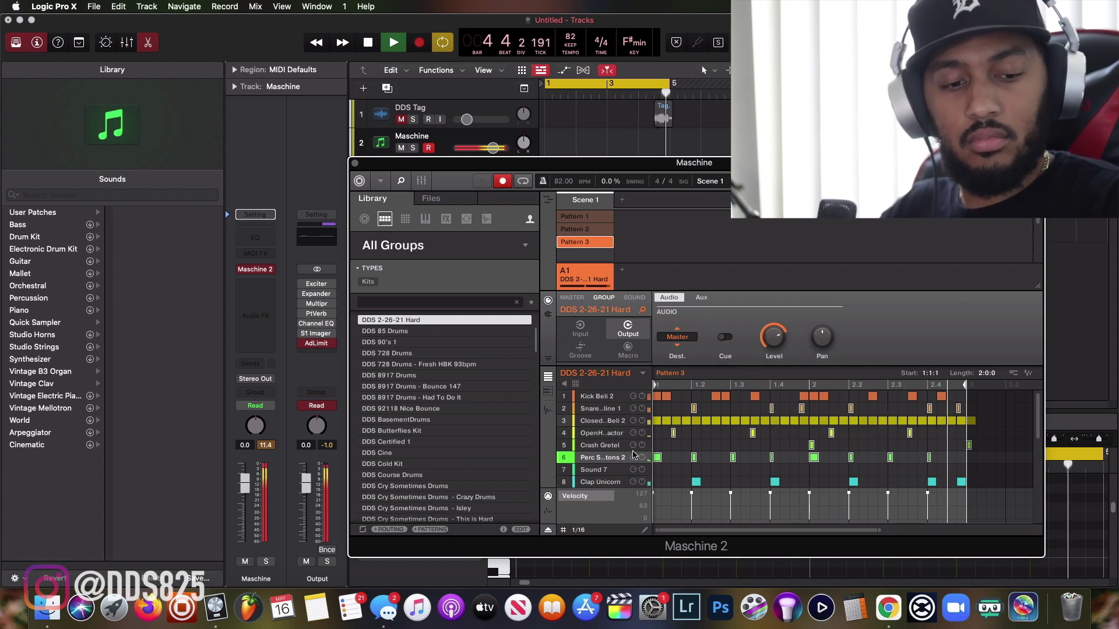
key("r")
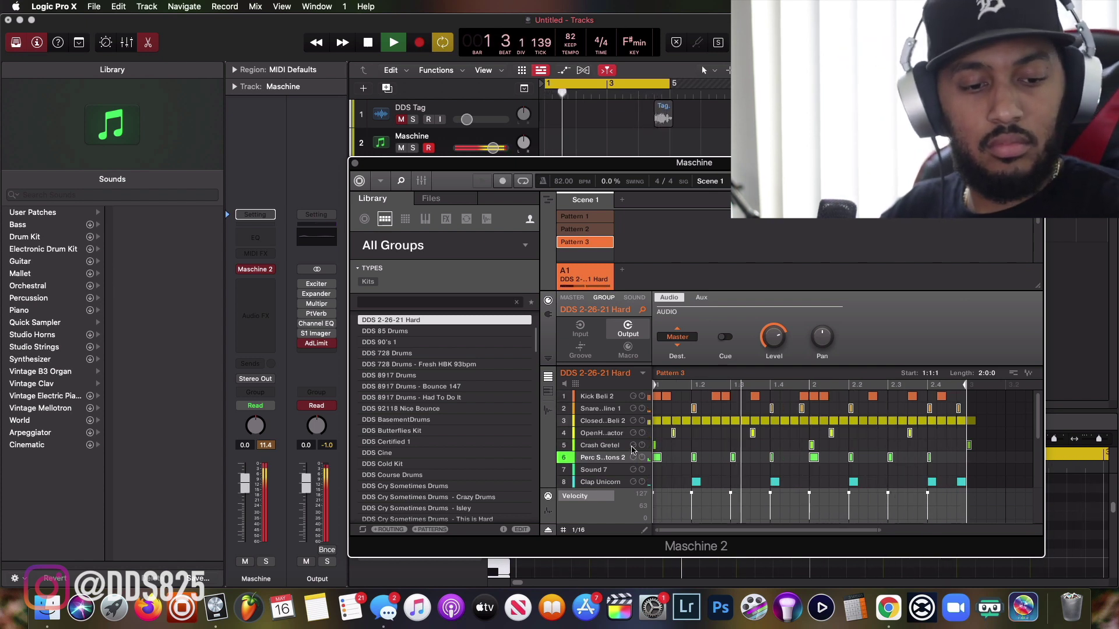
left_click(633, 448)
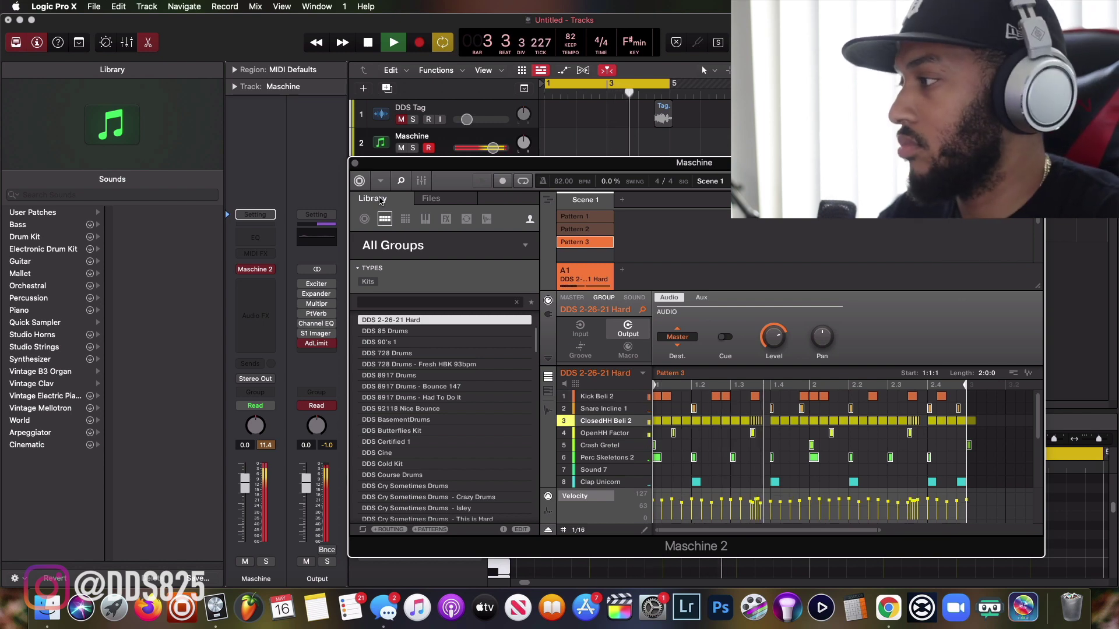
- Close the Maschine window, stop playback, and return the playhead to bar 1
left_click(355, 163)
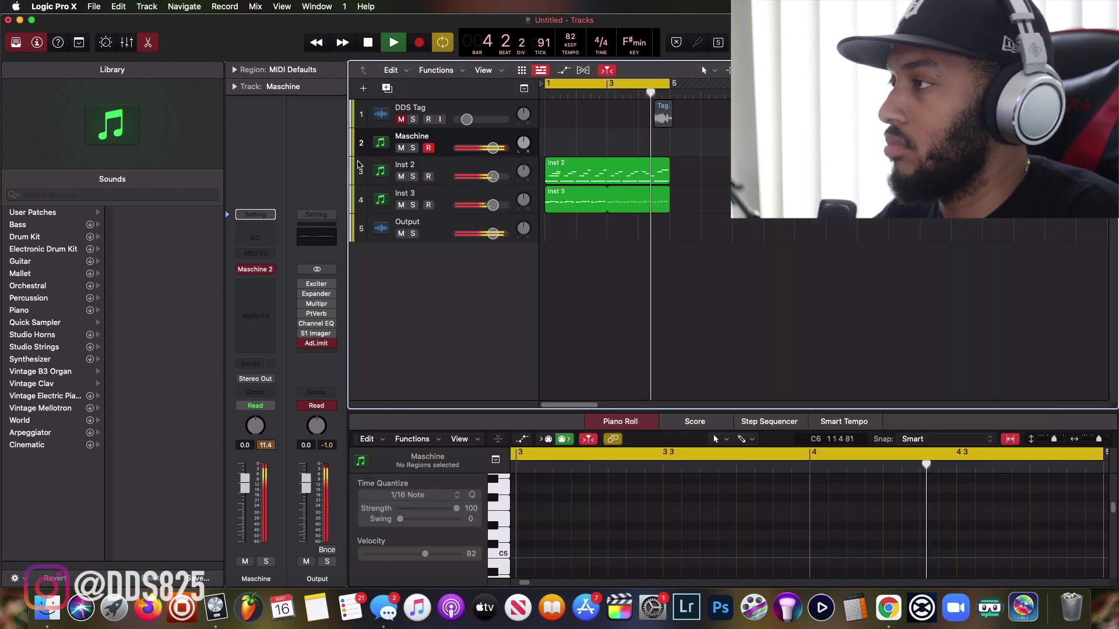
key("space")
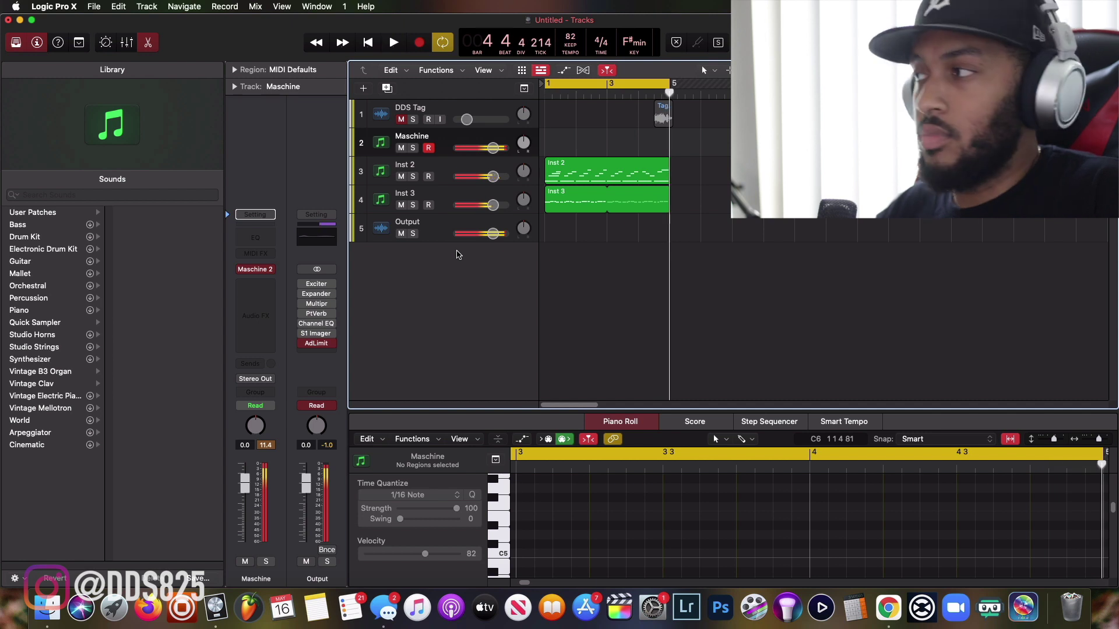
key("Return")
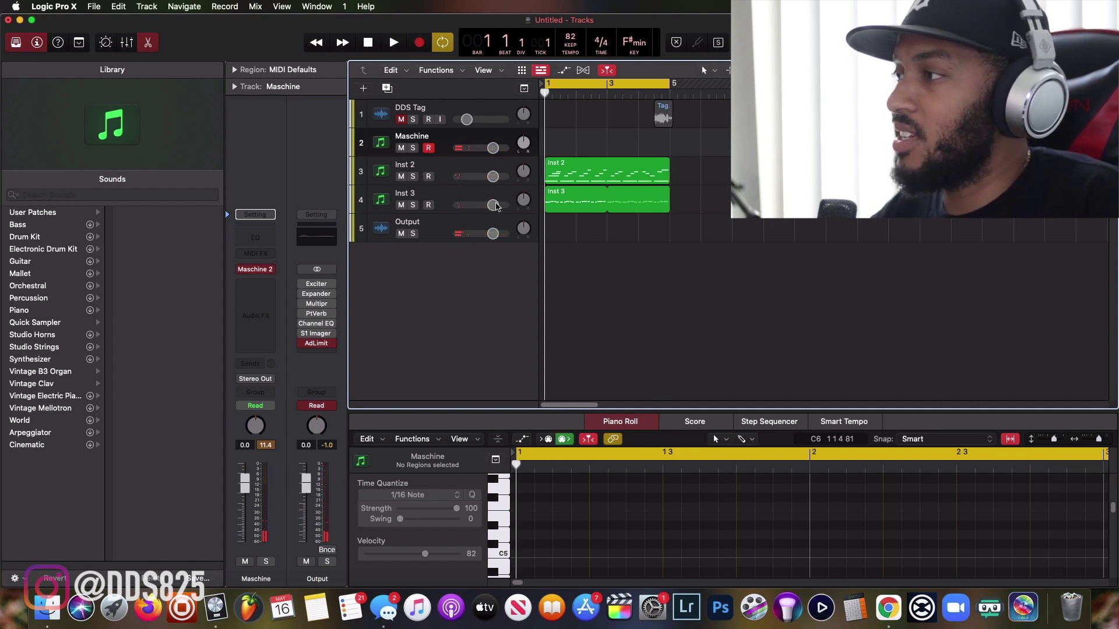
- Create a new track with the Inst 3 track's settings and load a stereo SubLab instrument on it in place of Keyscape
left_click(472, 198)
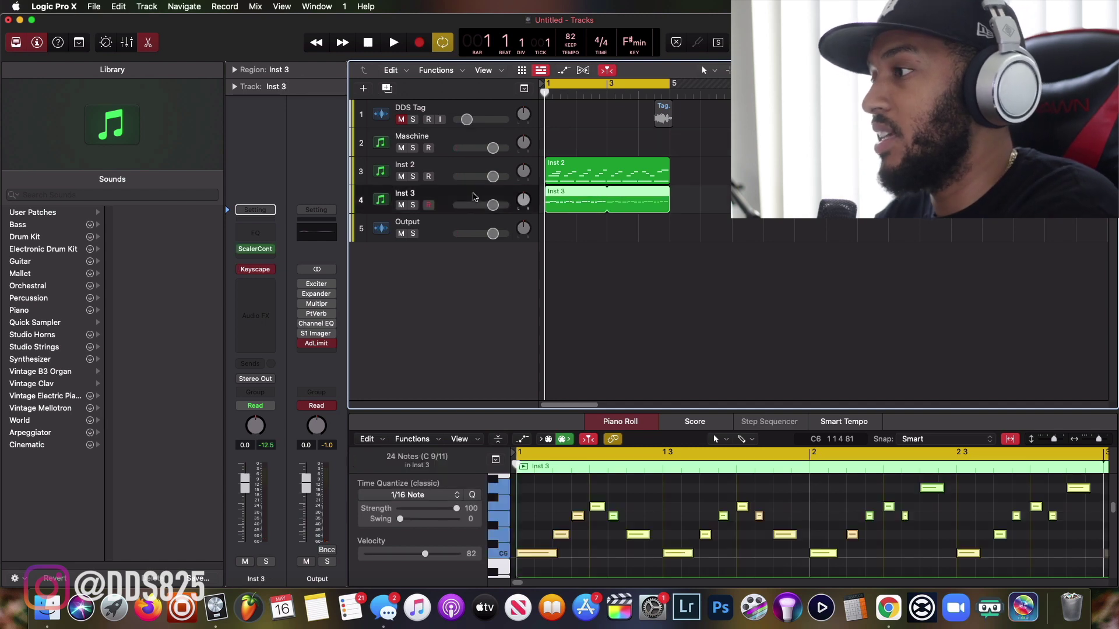
key("super+d")
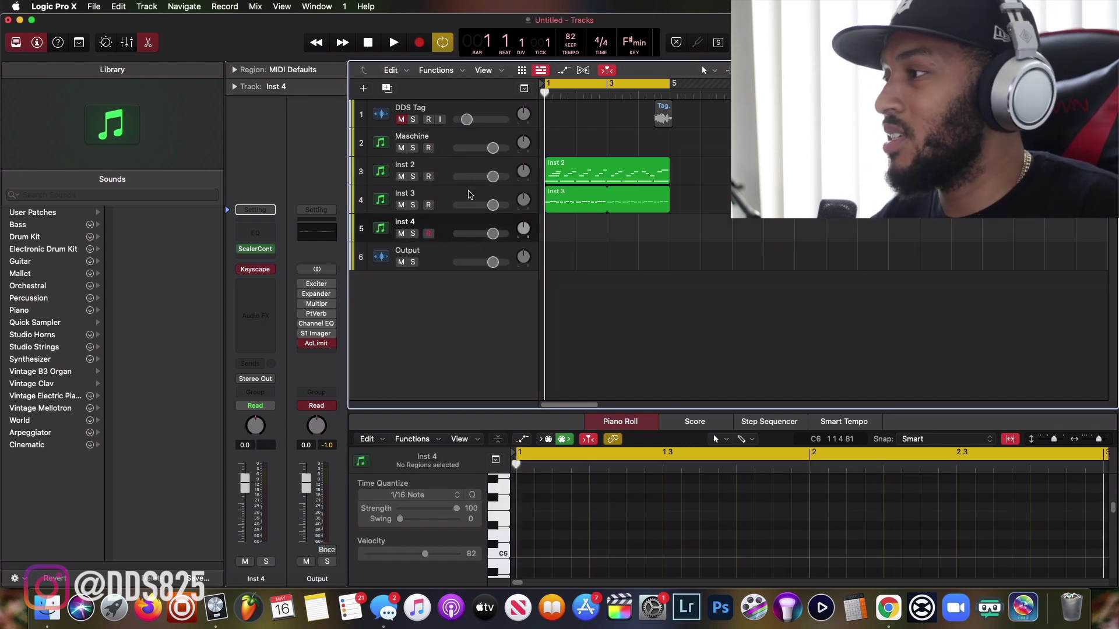
left_click(272, 269)
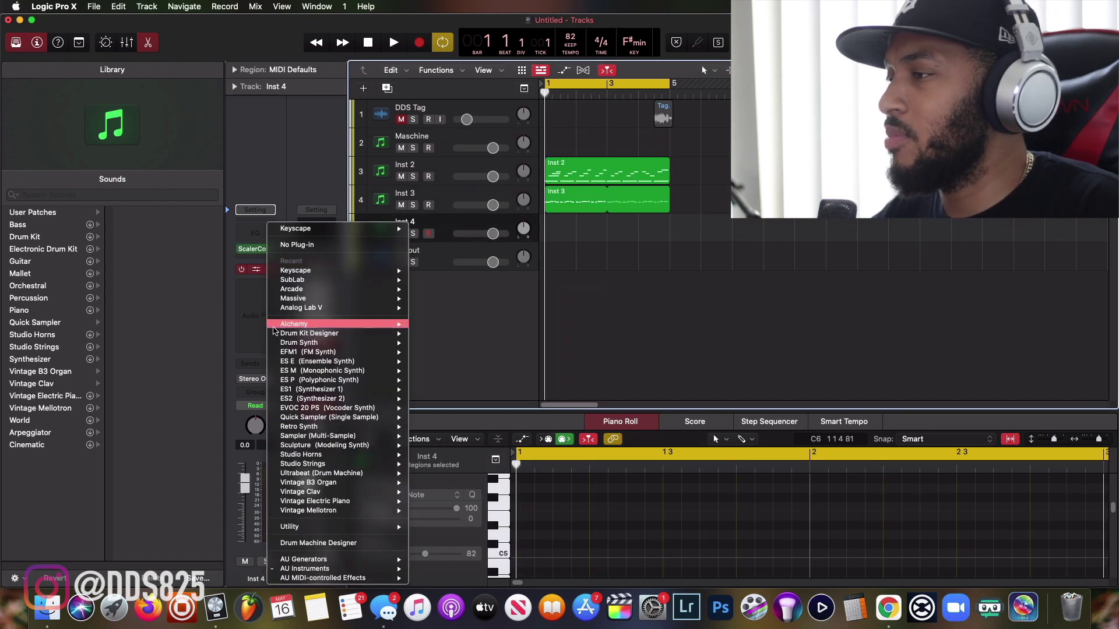
mouse_move(349, 280)
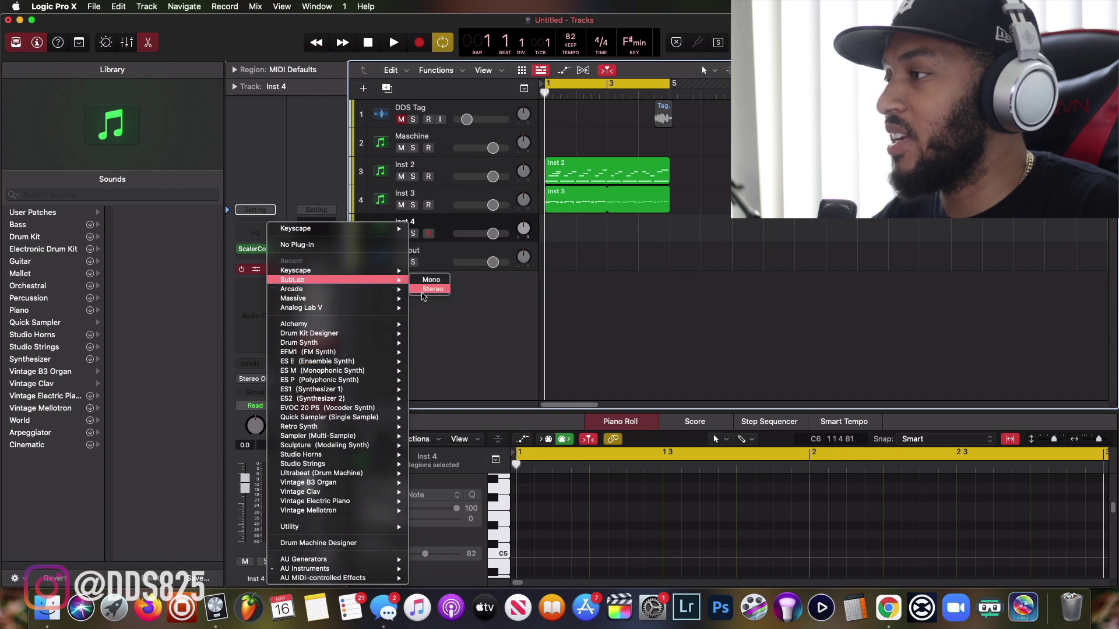
left_click(432, 289)
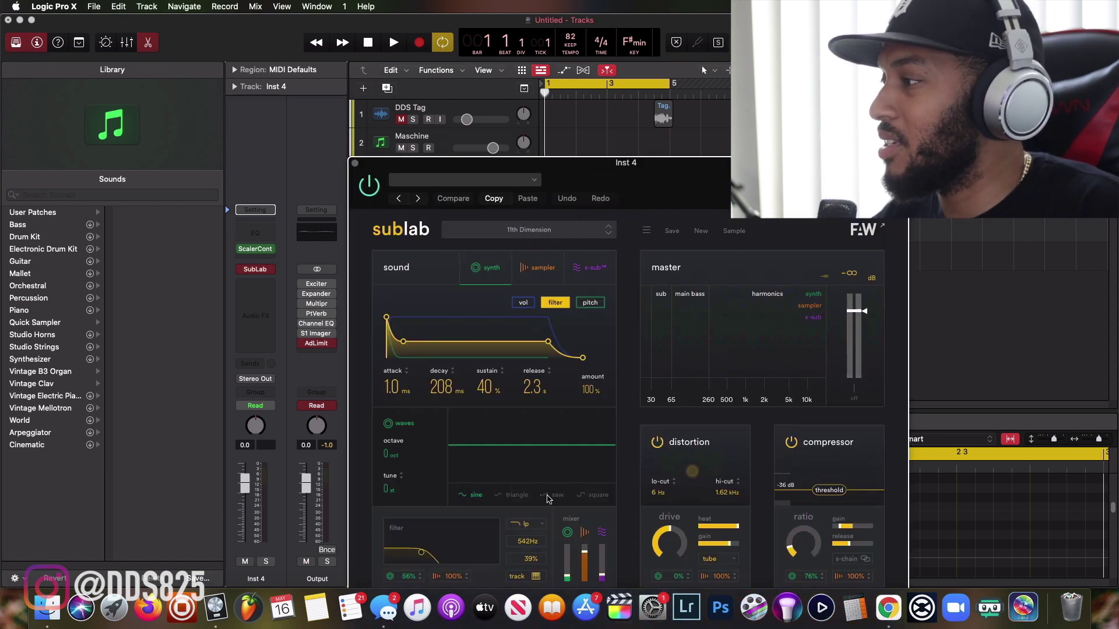
- Load the Narcos preset from Hits DNA Vol 1 in SubLab
scroll(553, 492, "down", 20)
scroll(552, 506, "down", 5)
scroll(553, 495, "up", 10)
scroll(554, 489, "up", 5)
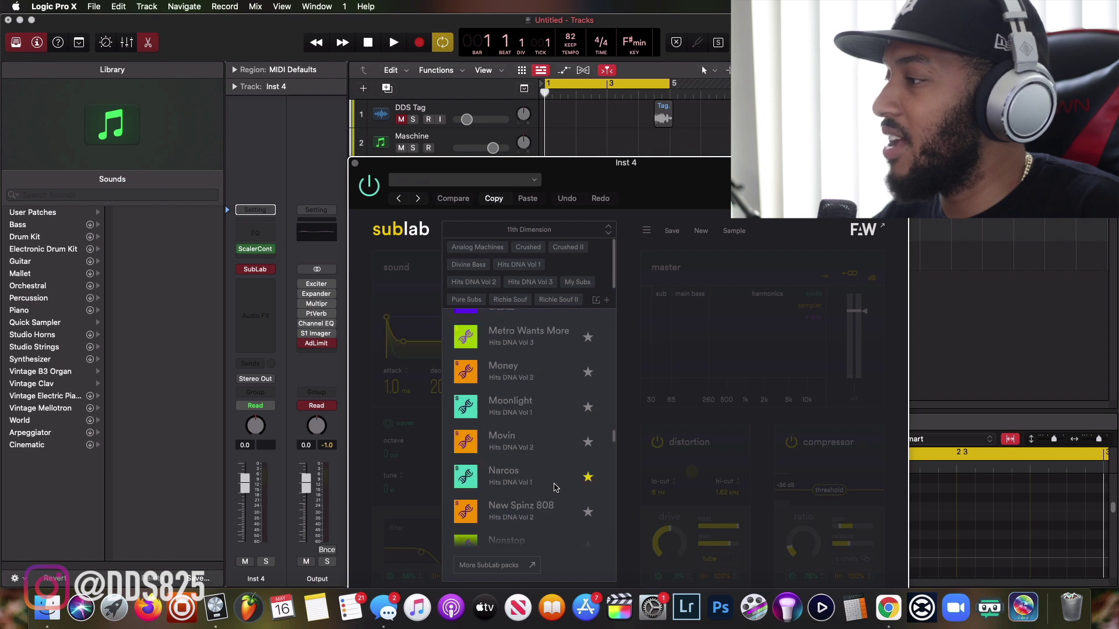
scroll(546, 477, "up", 1)
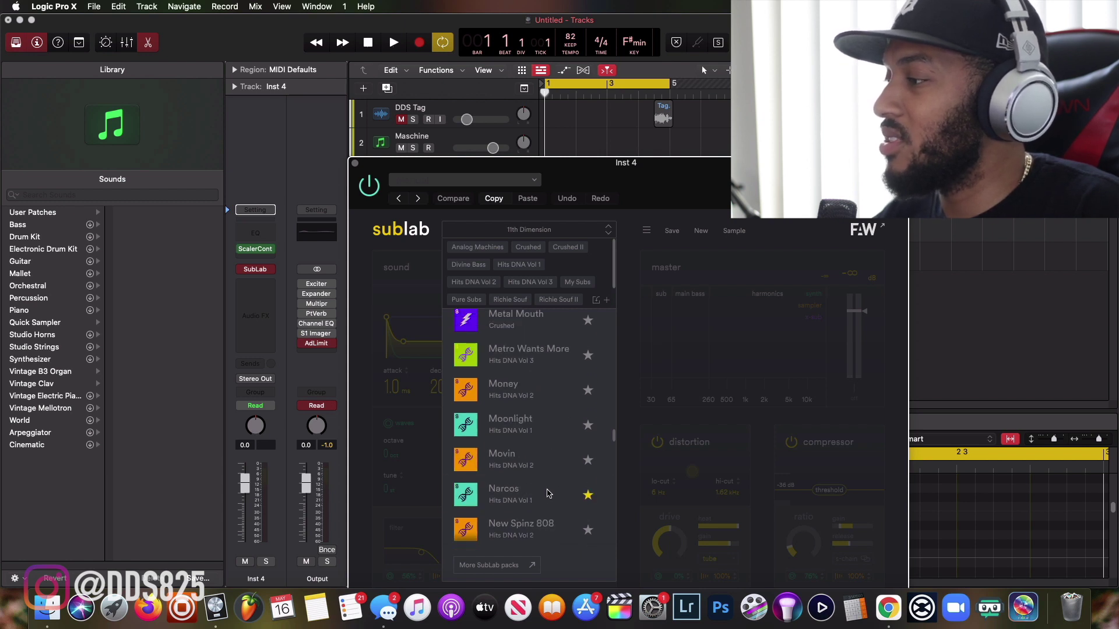
left_click(548, 494)
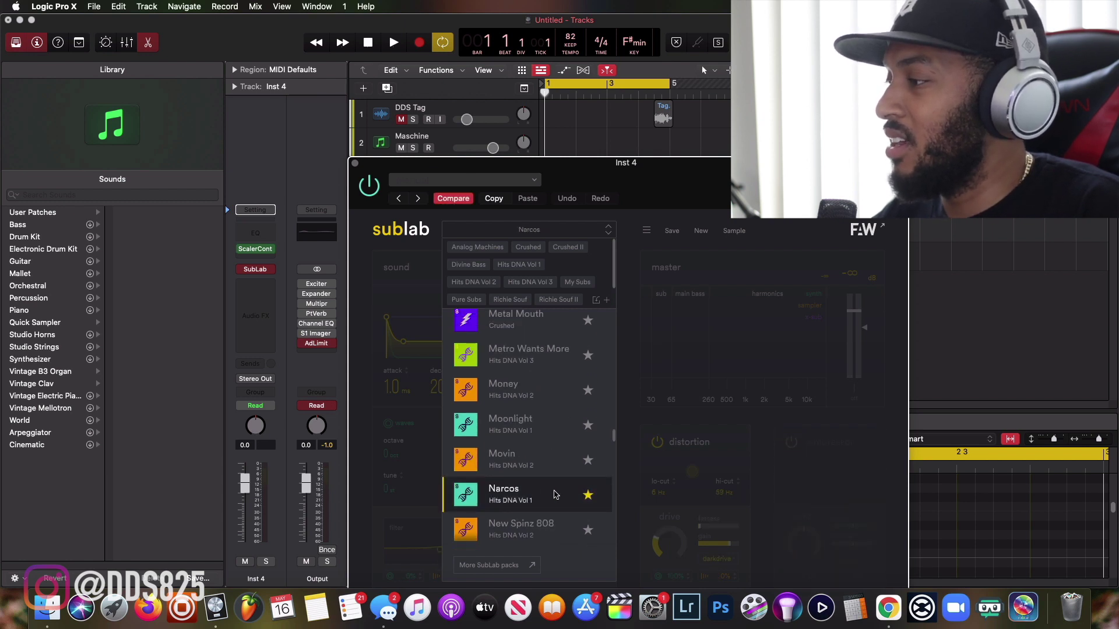
scroll(498, 438, "down", 5)
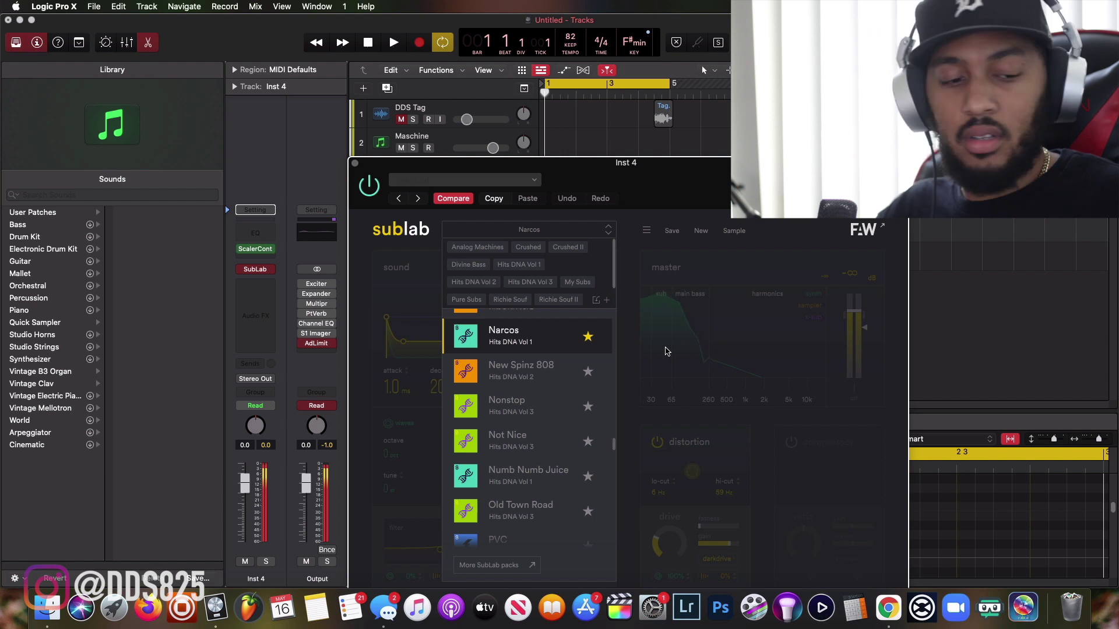
- Record a four-bar SubLab bass line on the Inst 4 track, close the plug-in window, select all the notes, and stop playback
key("r")
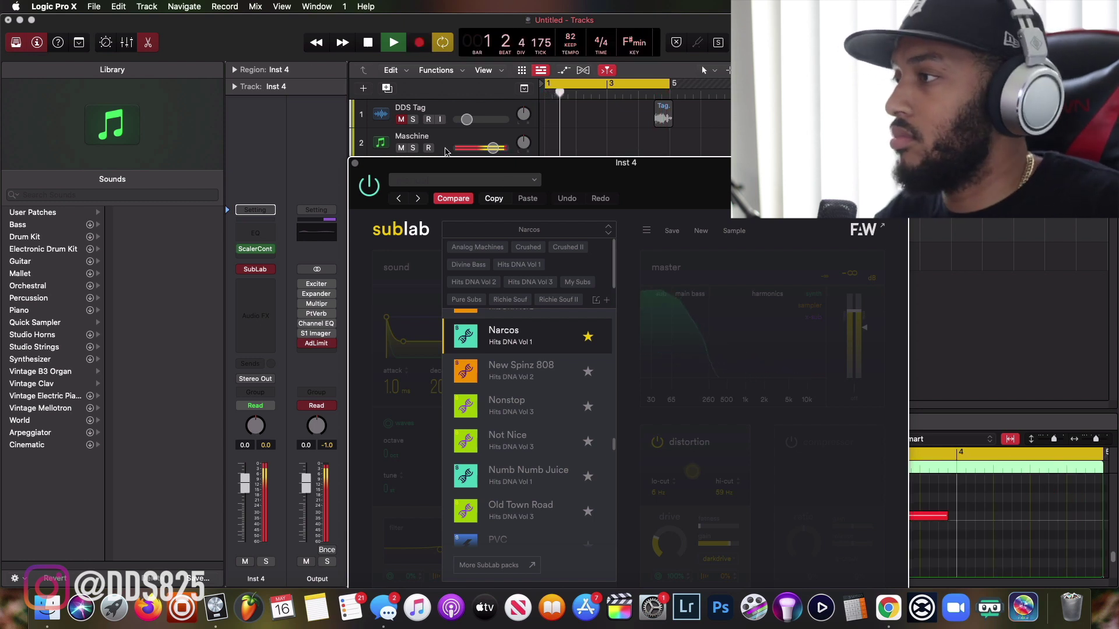
left_click(355, 163)
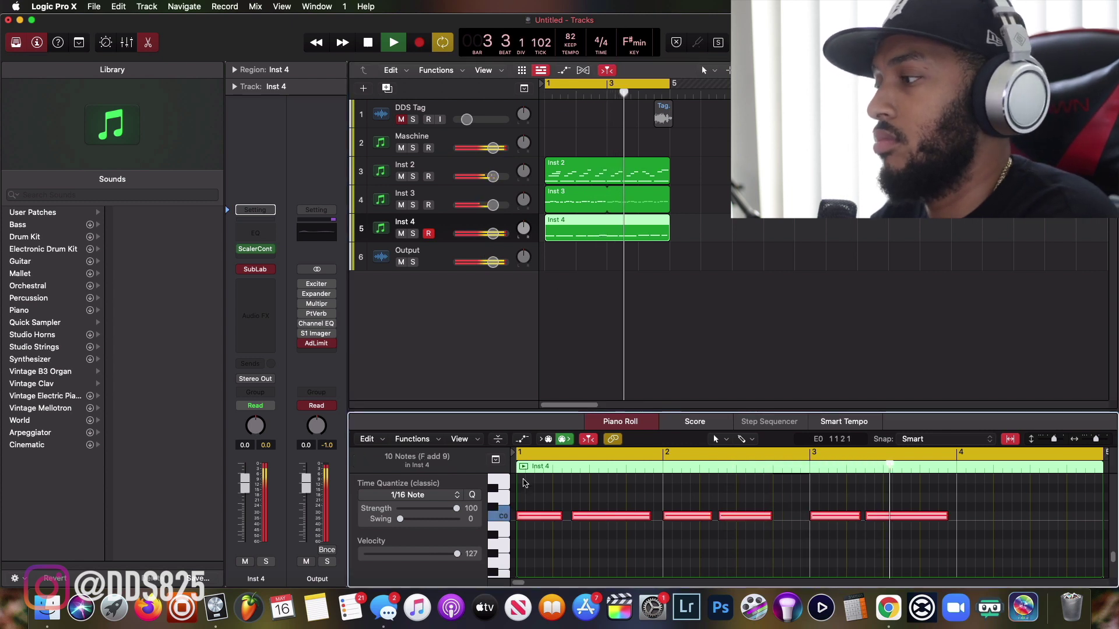
key("super+a")
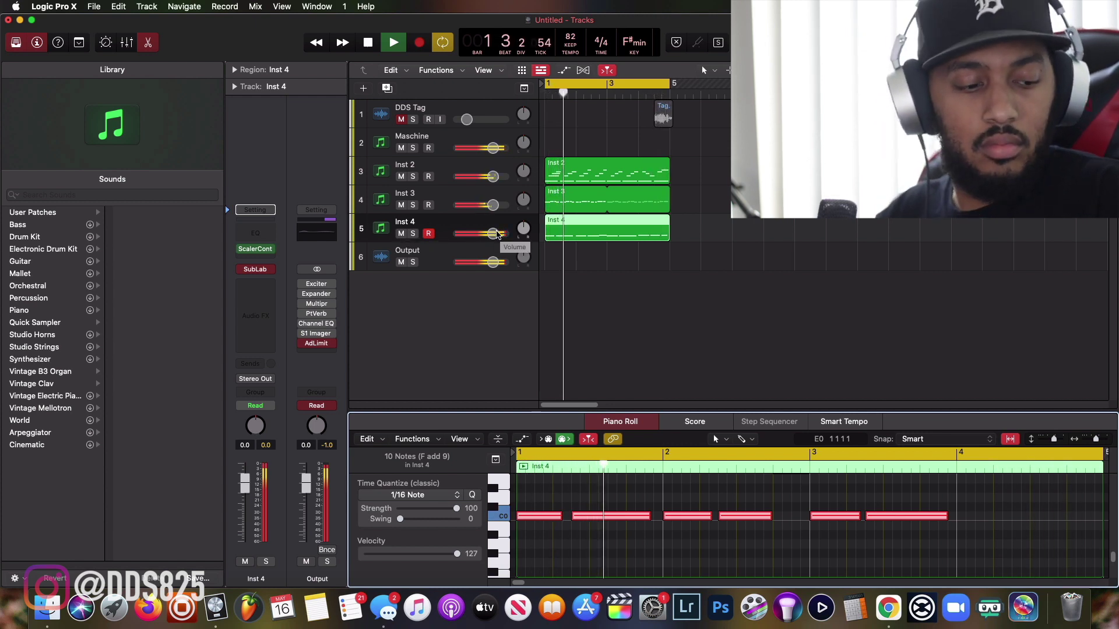
key("space")
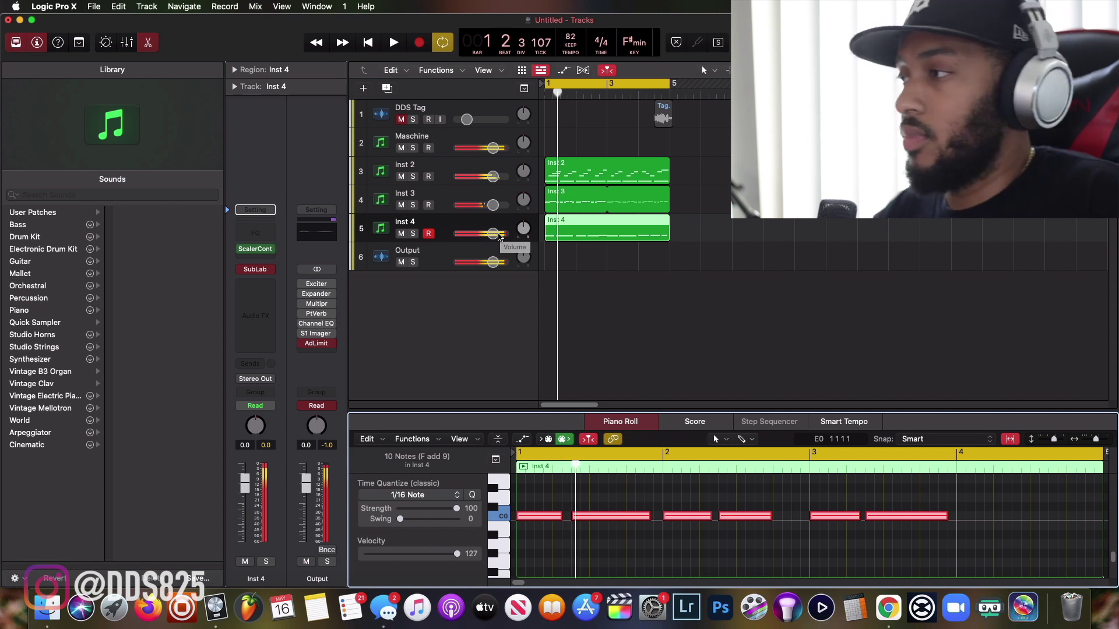
- Rename the Inst 4 track to 808 and lower its volume to -12.8 dB
double_click(406, 220)
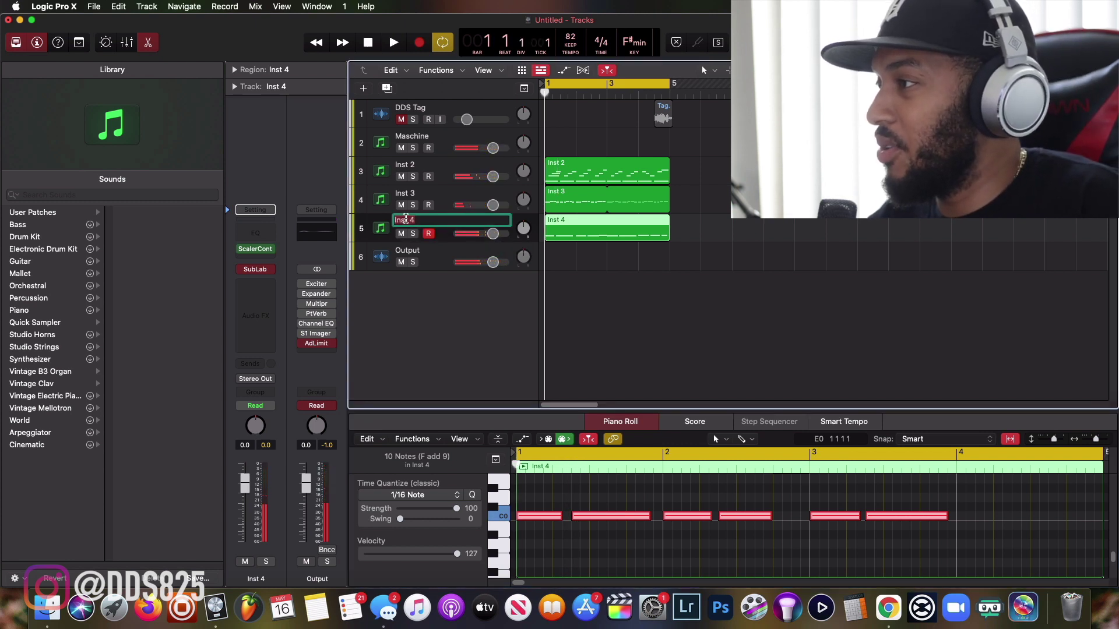
key("Return")
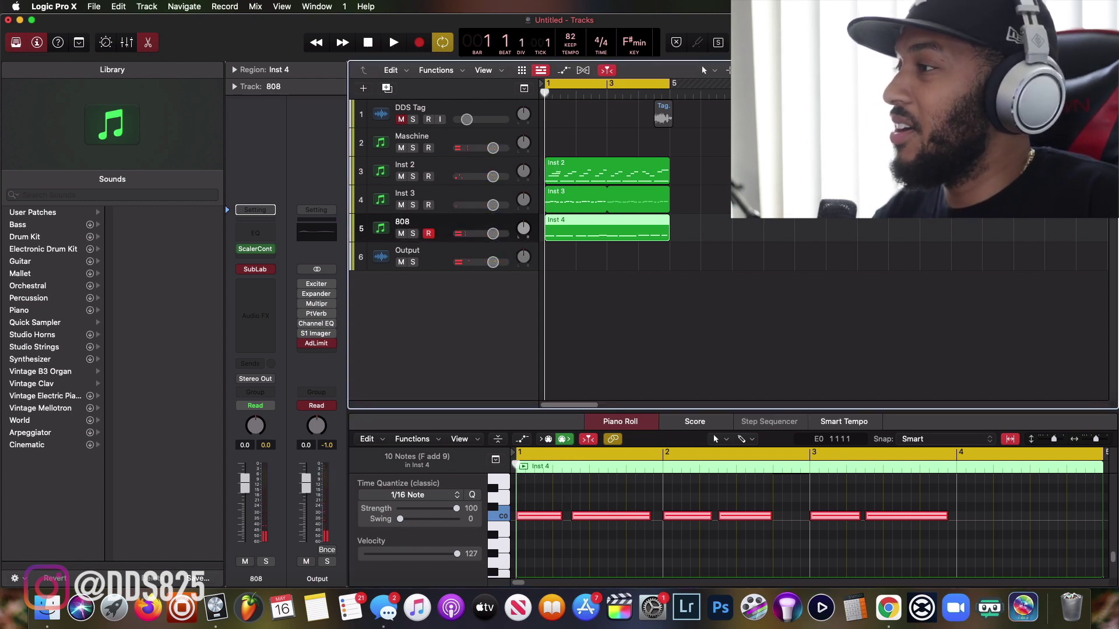
left_click_drag(496, 238, 474, 238)
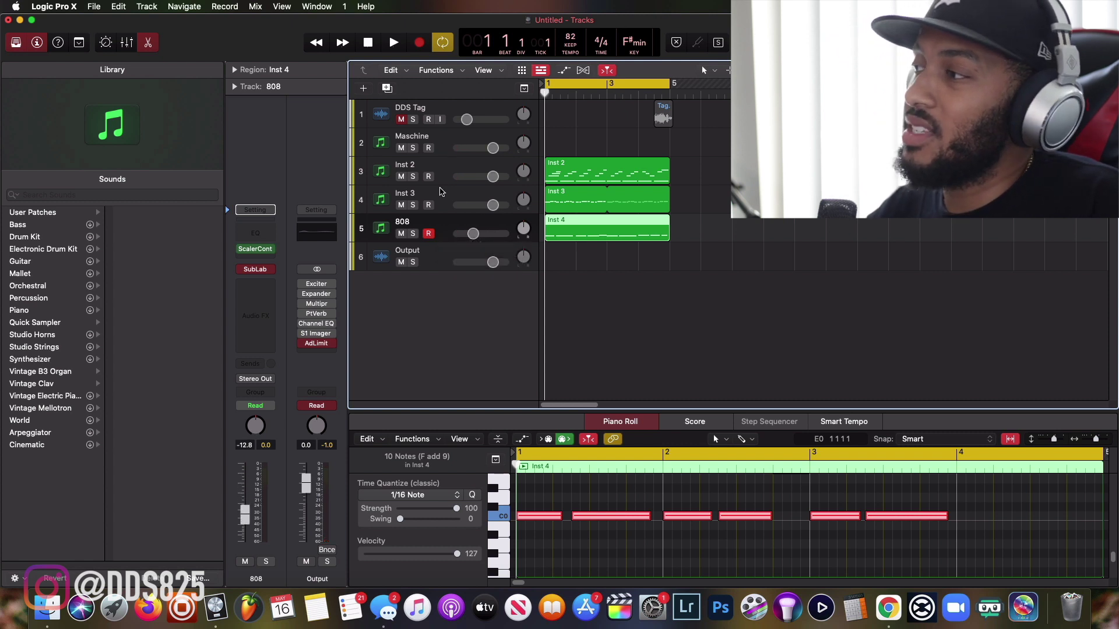
- Set the volume of the Inst 3 track to -10 dB and the Inst 2 track to -11 dB
double_click(463, 206)
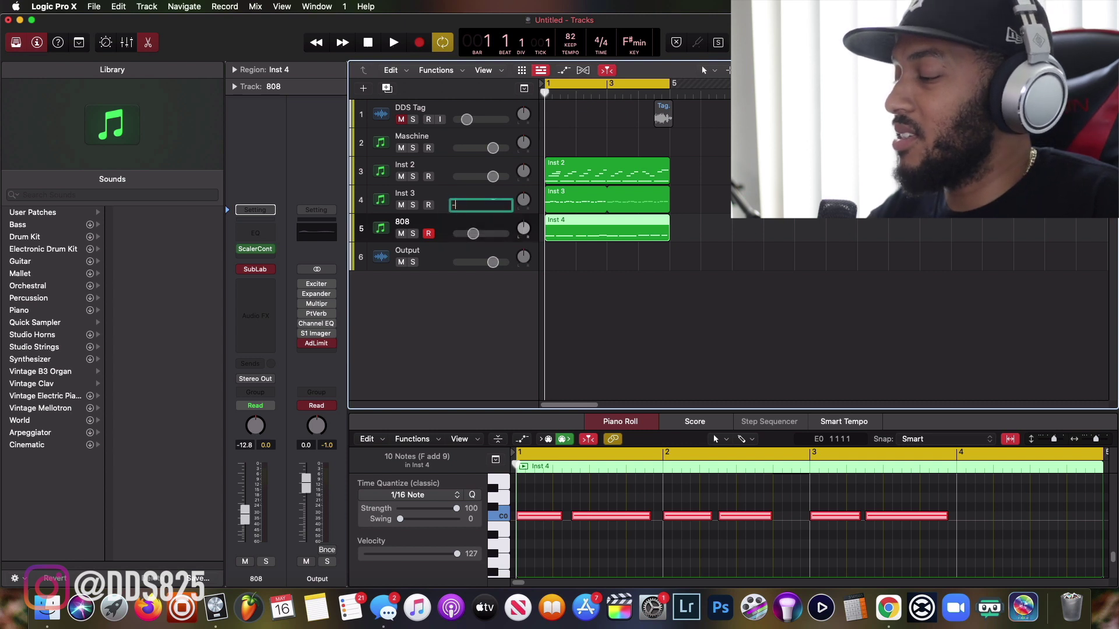
type("-10")
key("Return")
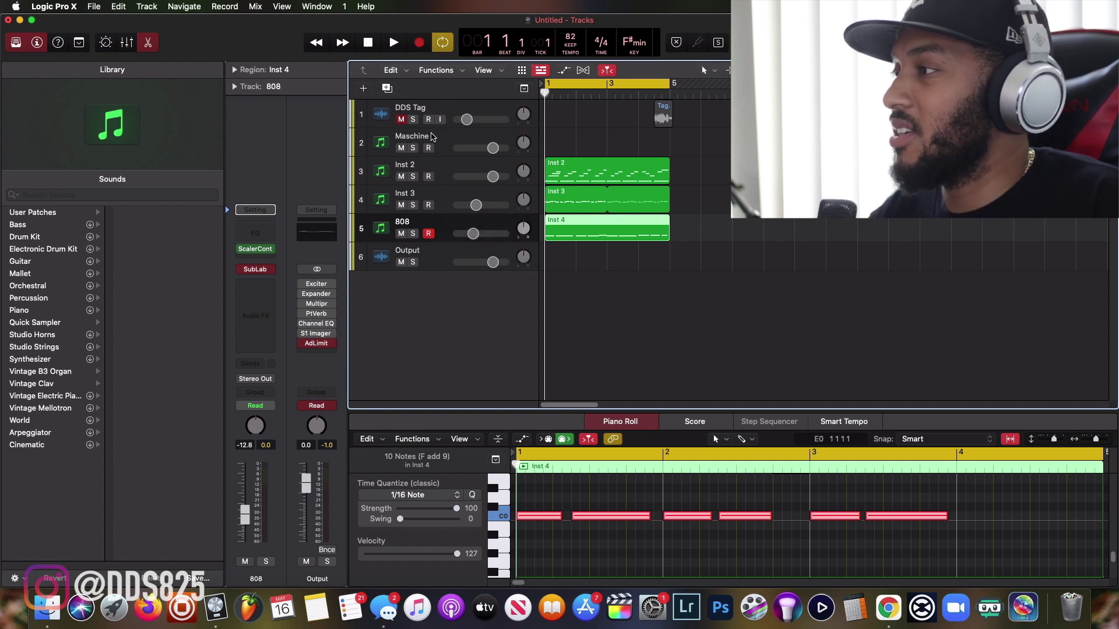
double_click(474, 178)
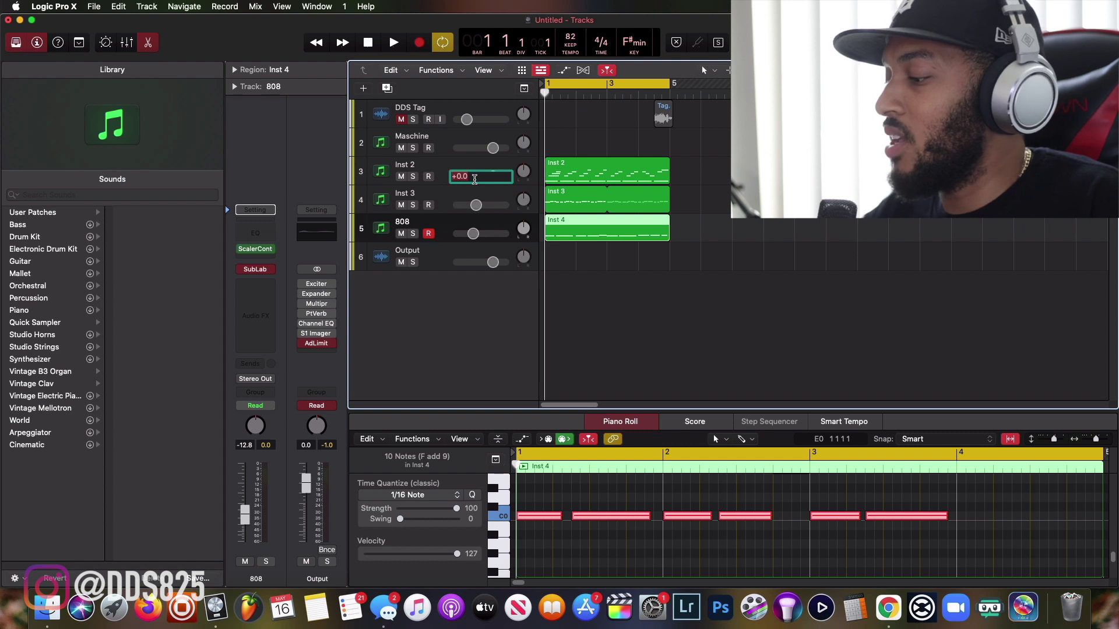
type("-11")
key("Return")
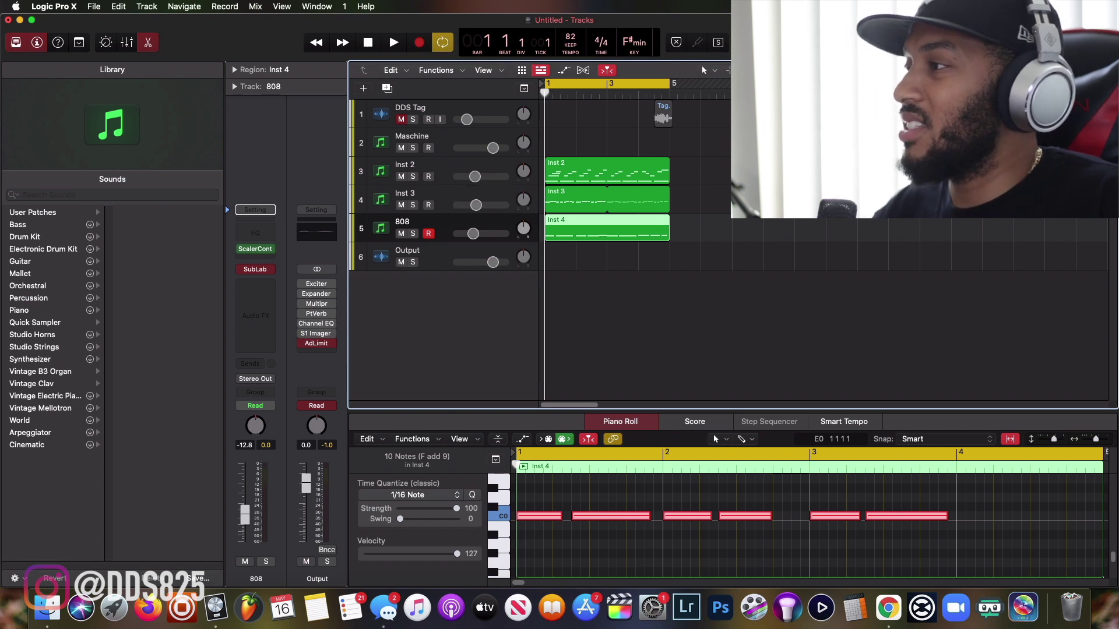
- Start loop playback and assign the bright red color to the 808 track
key("space")
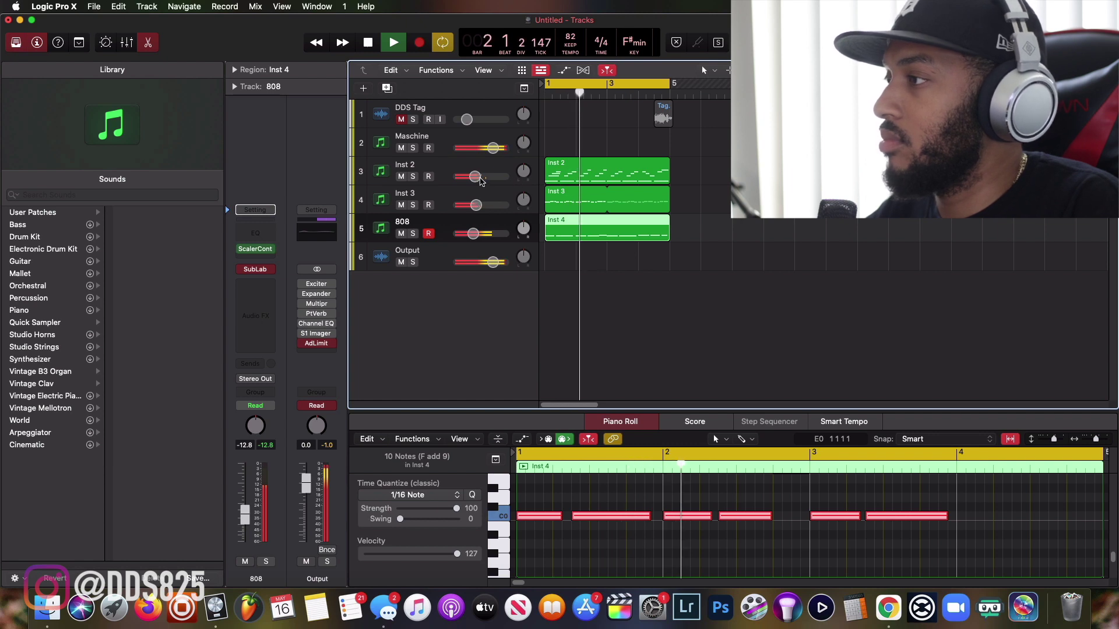
right_click(454, 226)
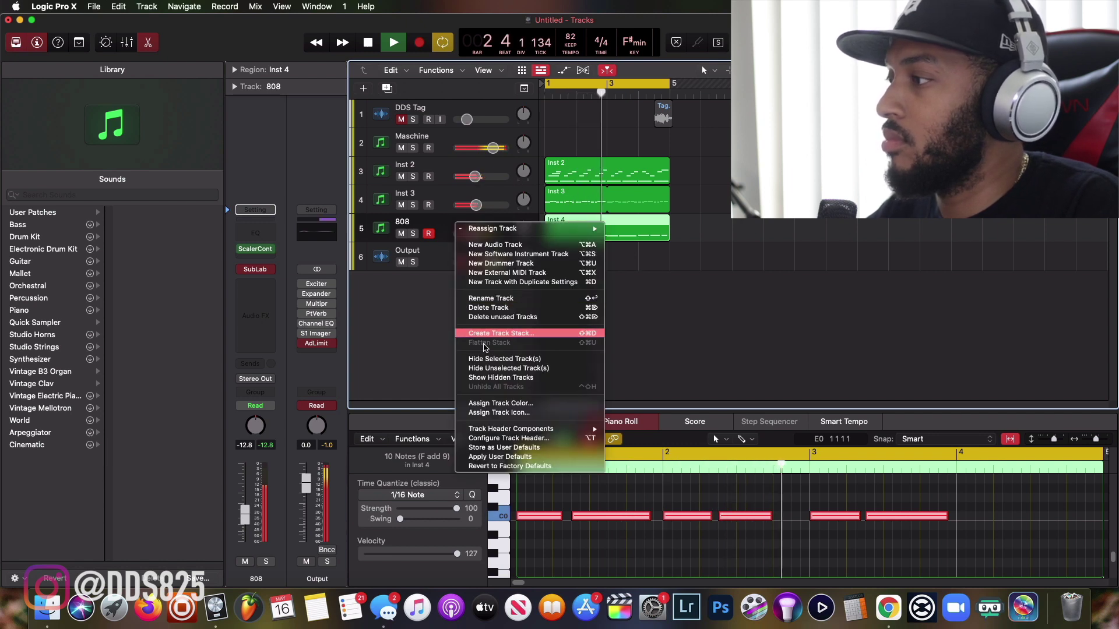
left_click(494, 403)
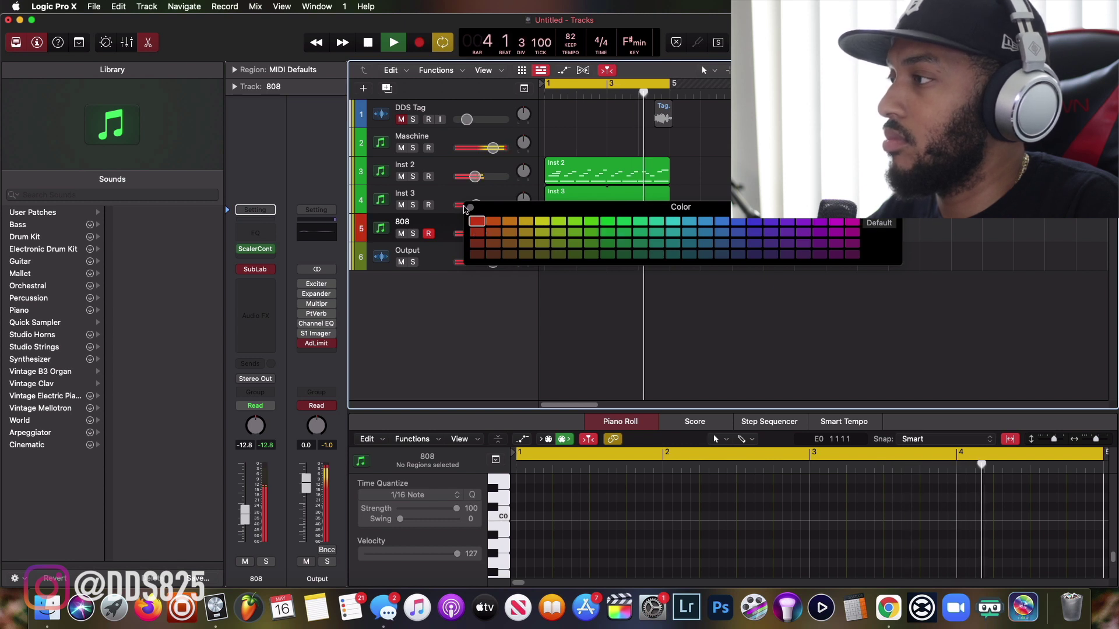
left_click(487, 227)
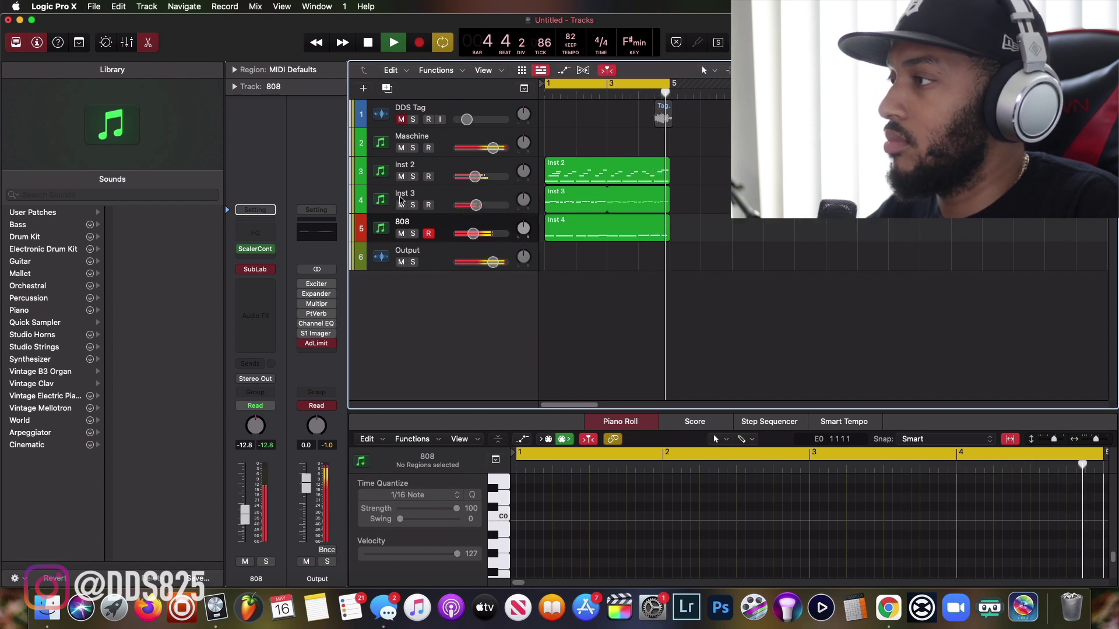
- Mute the Inst 3 track and rename it Keys 2
left_click(401, 204)
left_click(403, 199)
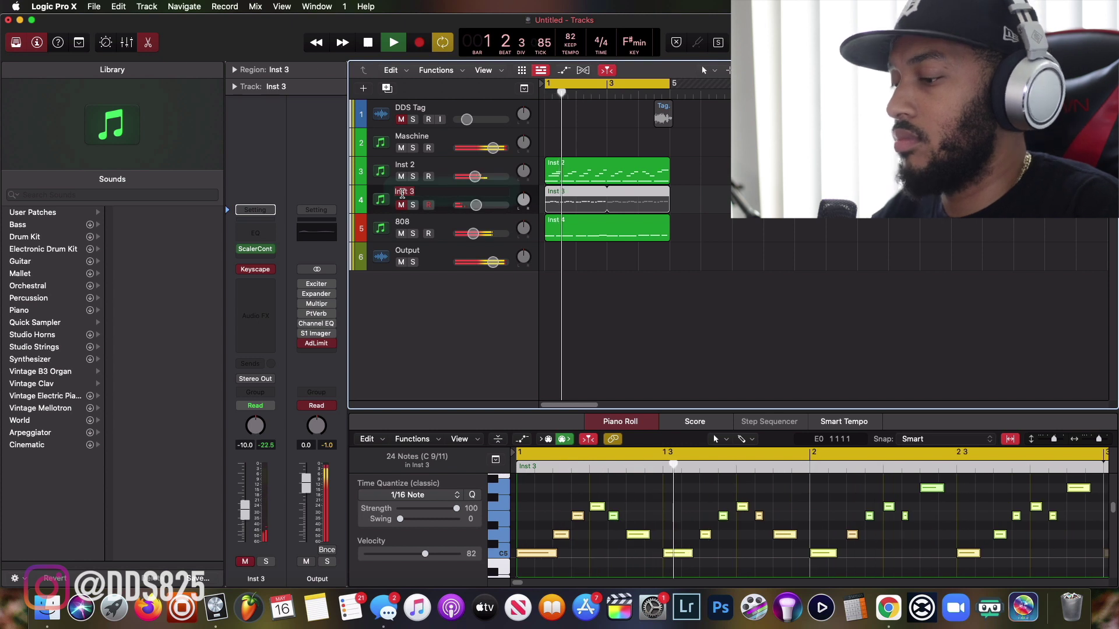
double_click(400, 197)
type("Keys 2")
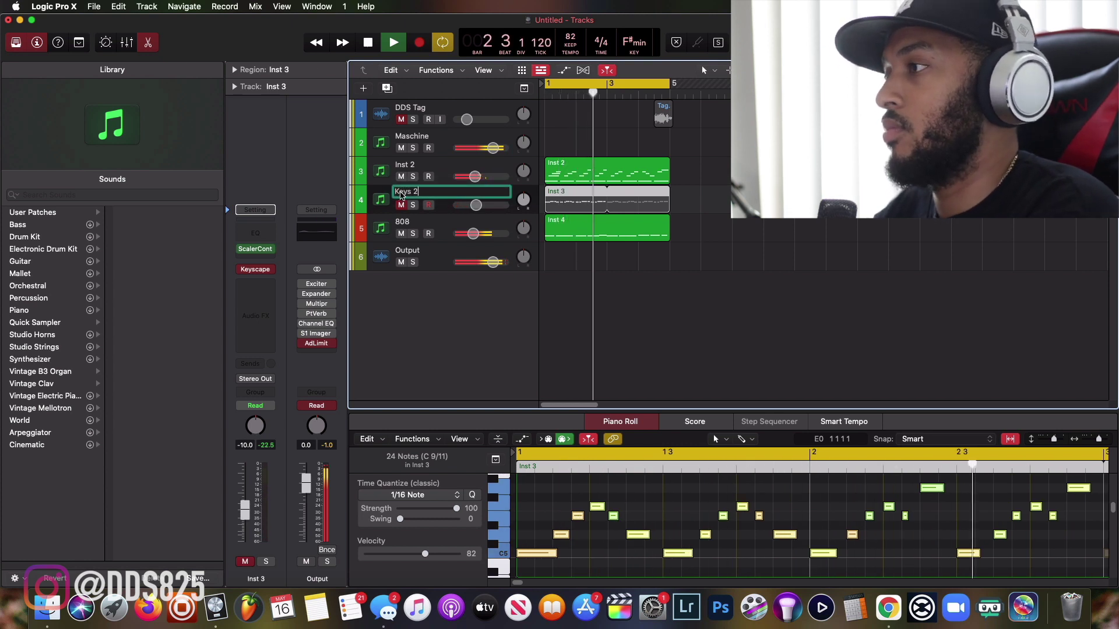
key("Return")
- Assign a golden yellow color to the Keys 2 track and close the color palette
right_click(429, 198)
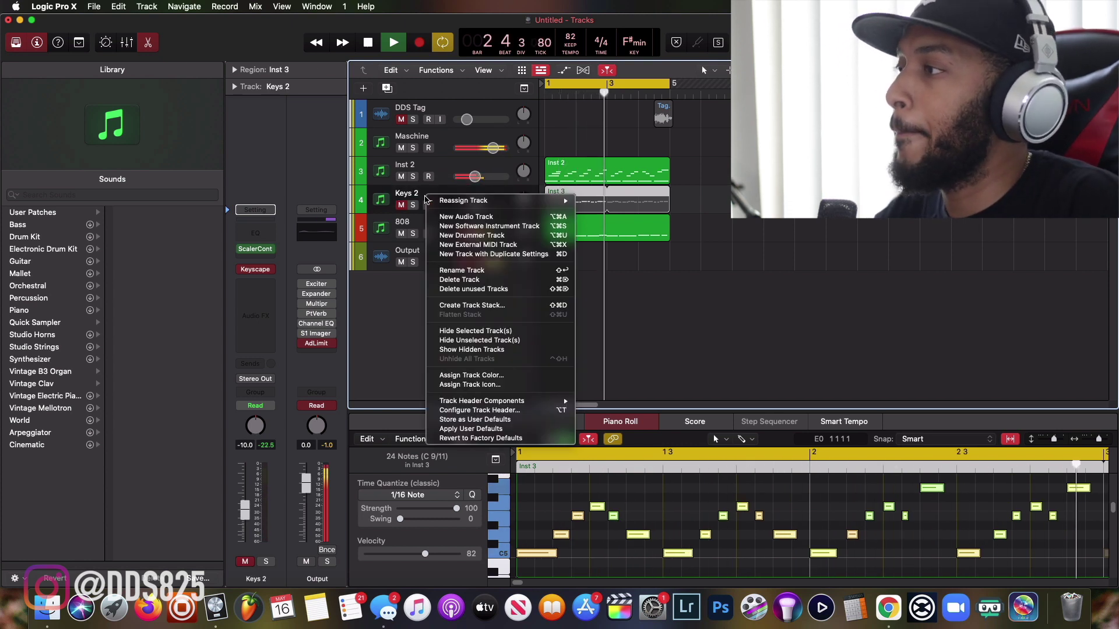
left_click(485, 375)
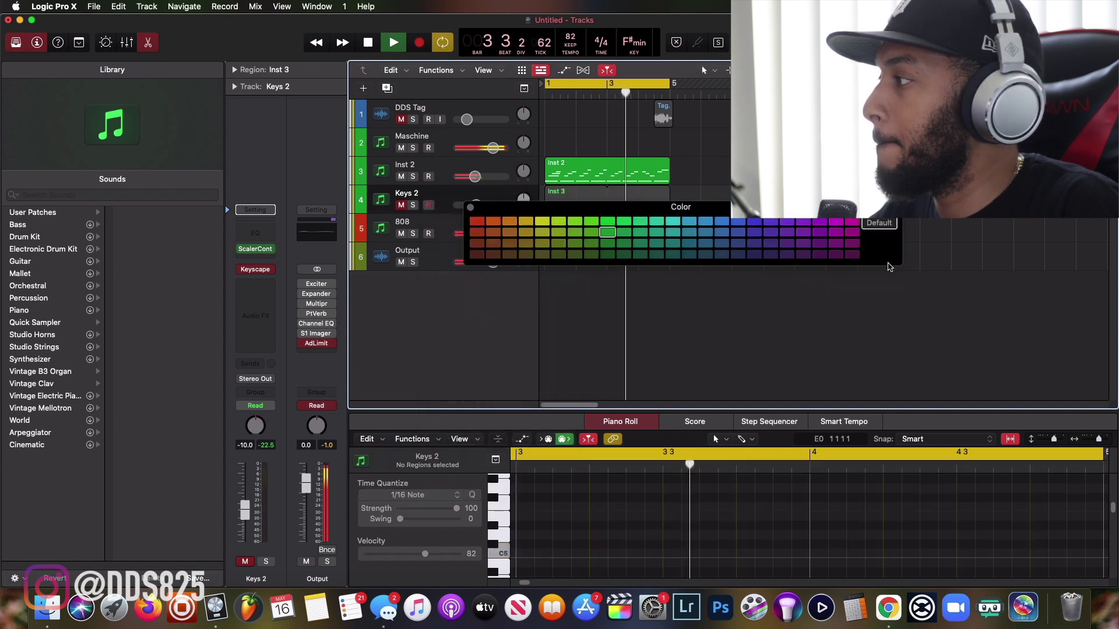
left_click(525, 220)
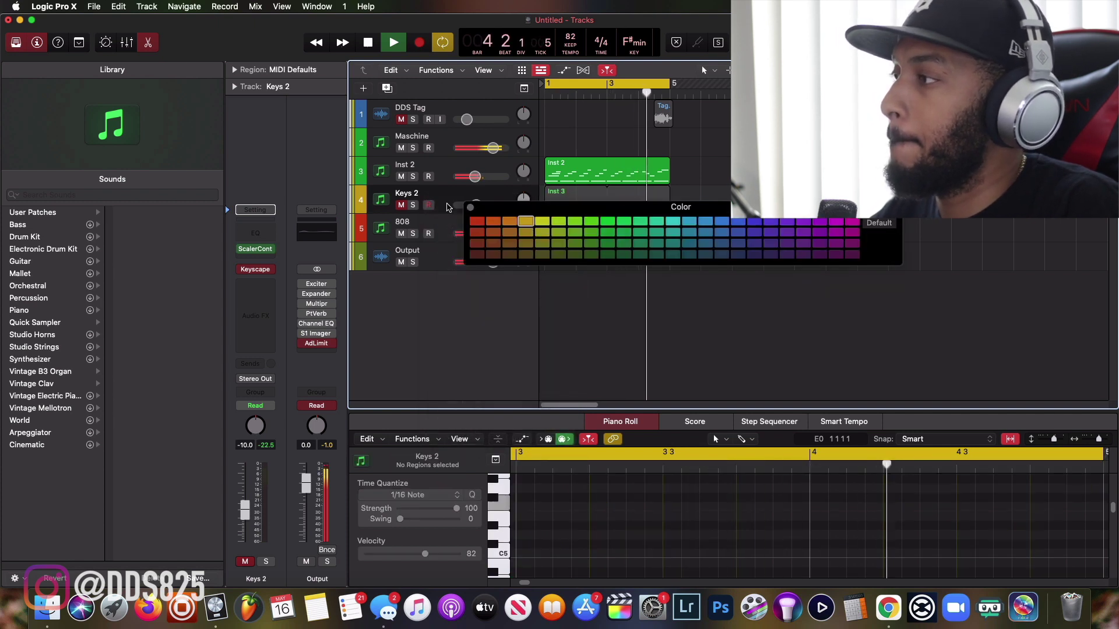
left_click(469, 208)
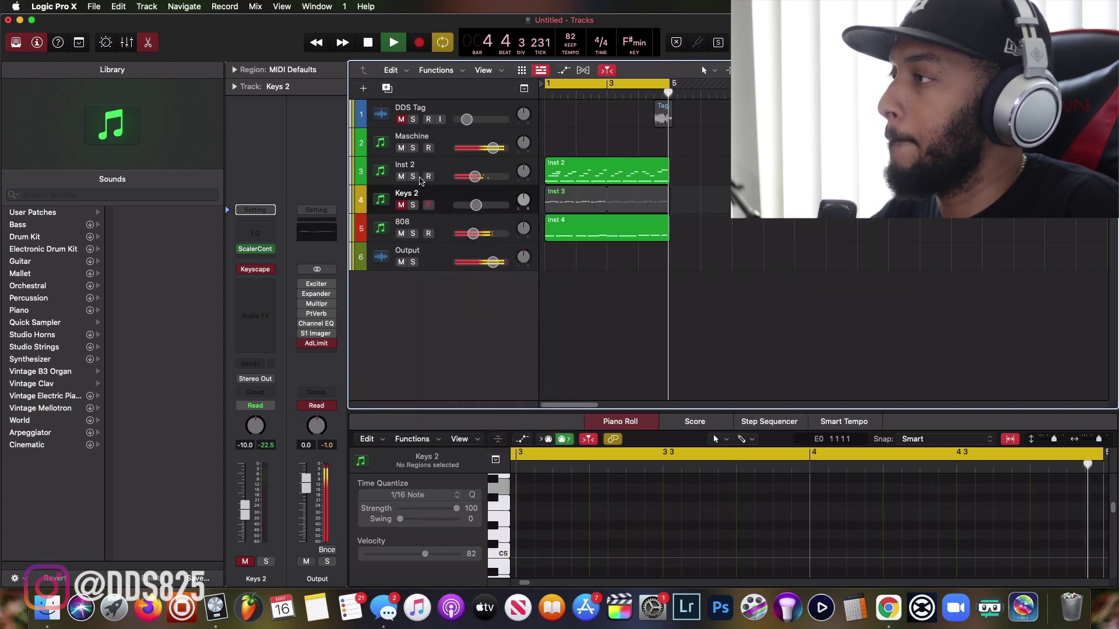
- Rename the Inst 2 track to Keys and assign it a dark brown color
left_click(411, 168)
double_click(411, 169)
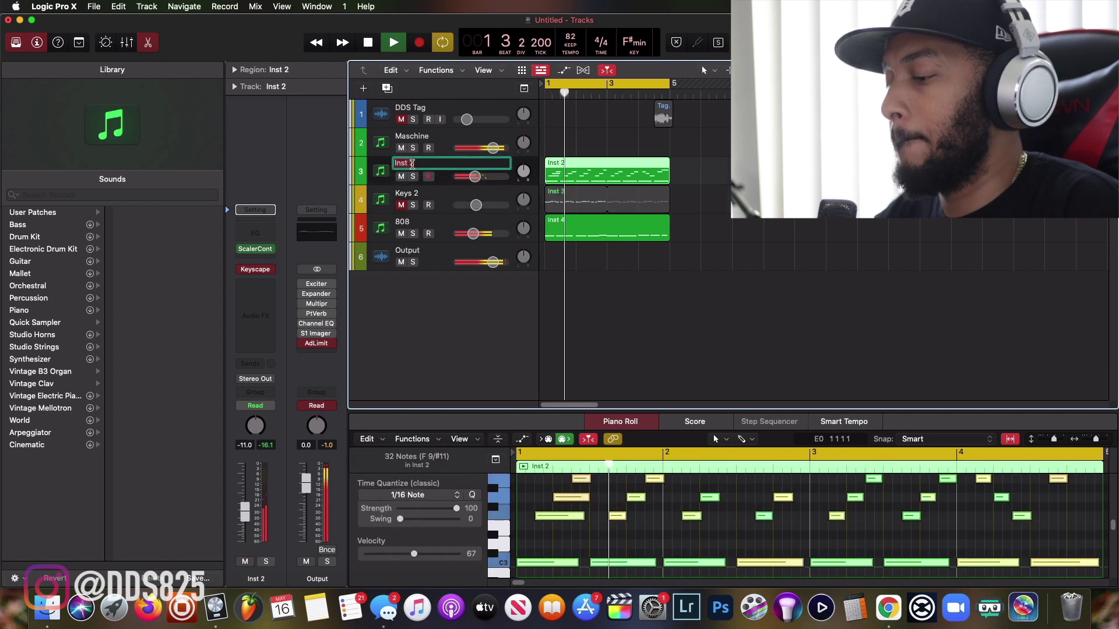
type("Keys")
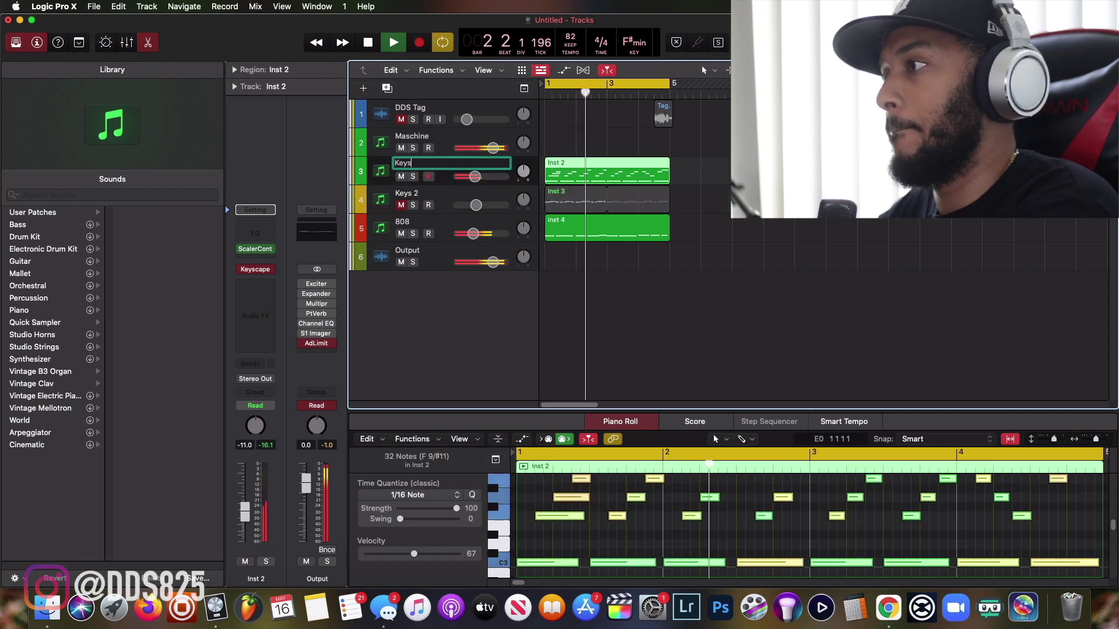
key("Return")
right_click(427, 168)
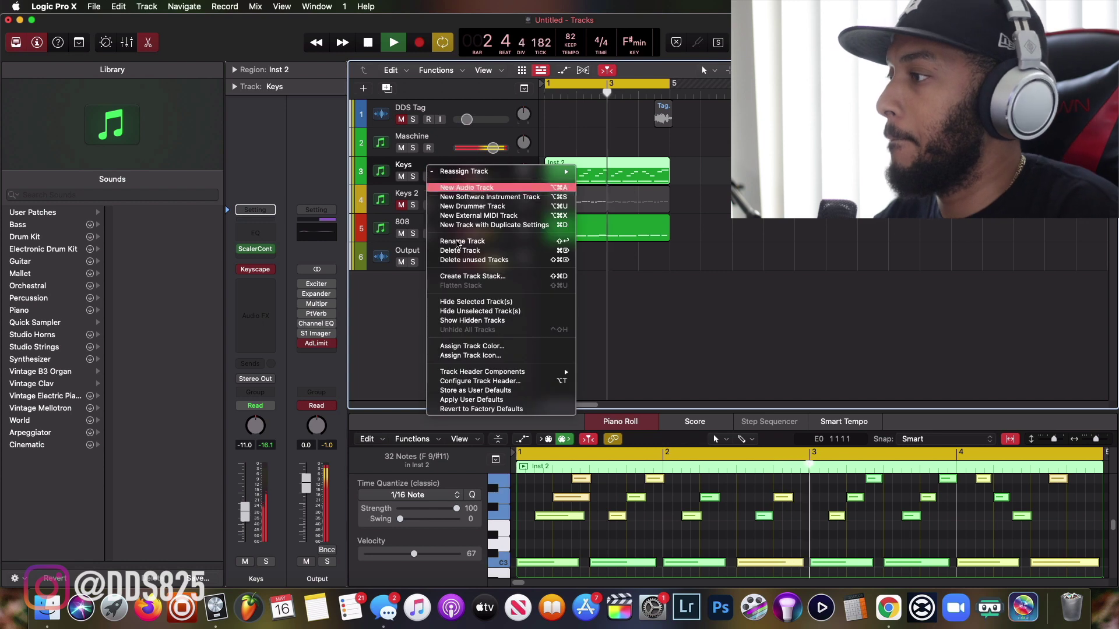
left_click(491, 346)
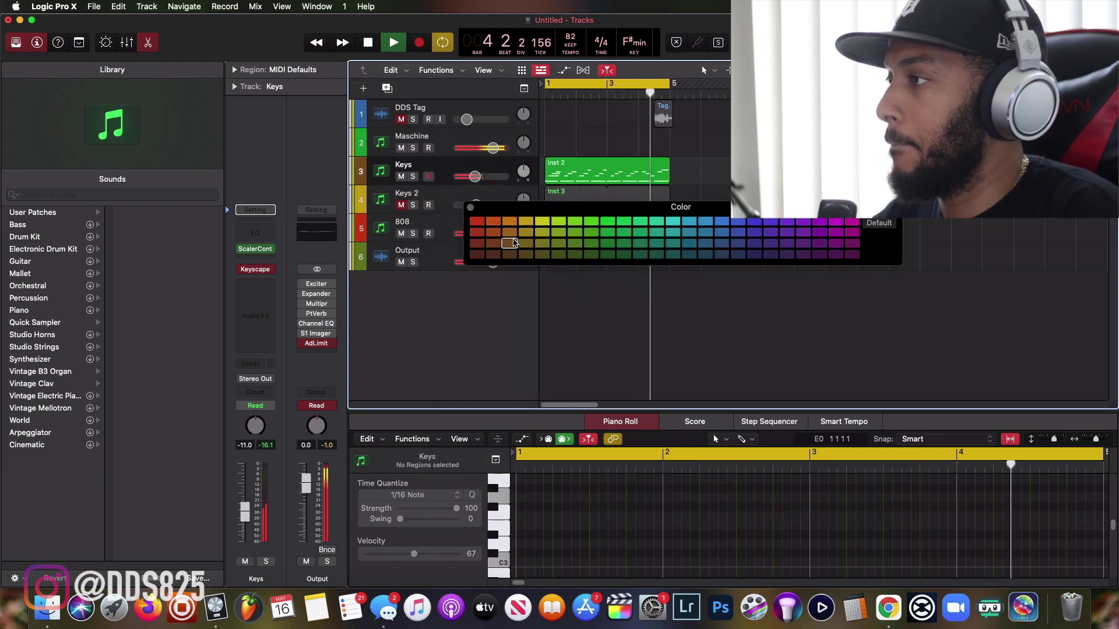
left_click(471, 207)
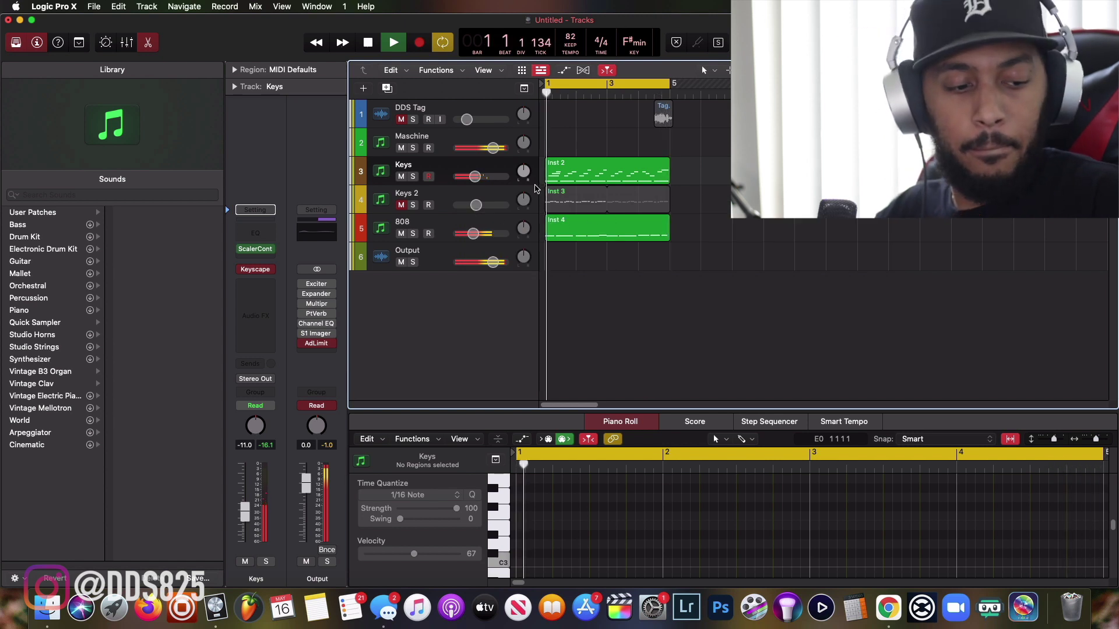
- Stop playback and unmute the Keys 2 track
key("space")
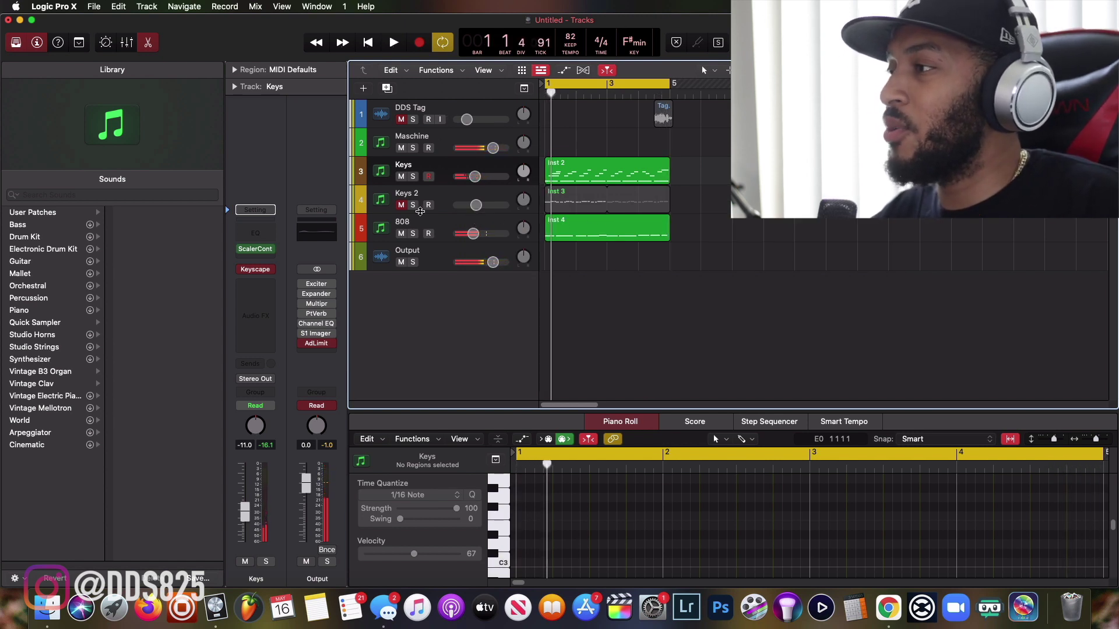
left_click(401, 206)
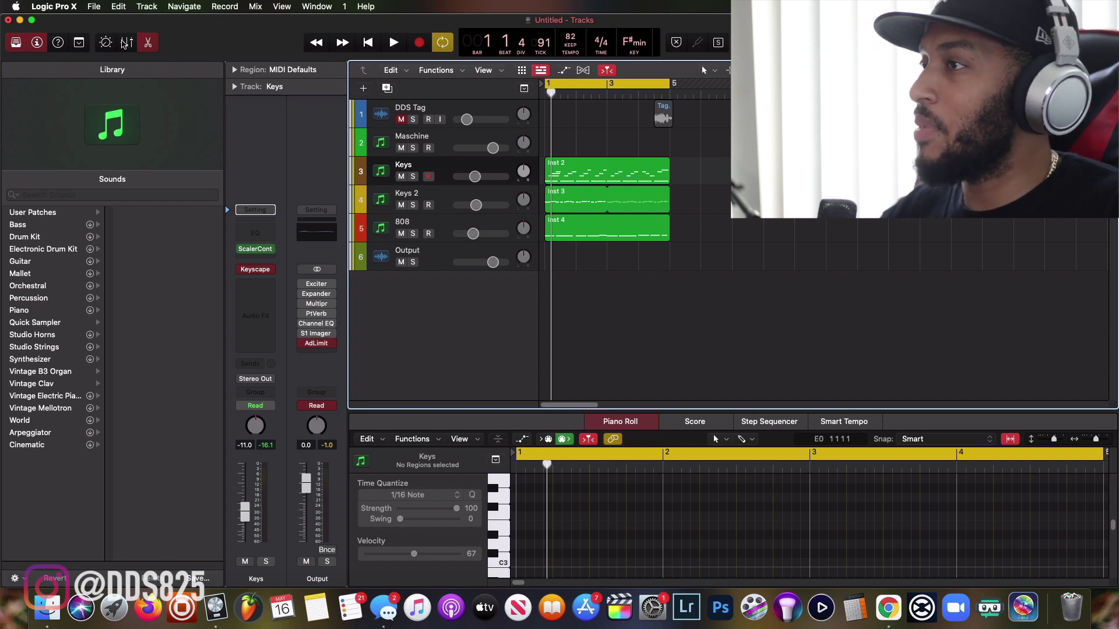
- Show the mixer and bring up the channel strips of the 808, Keys 2 and DDS Tag tracks
left_click(124, 44)
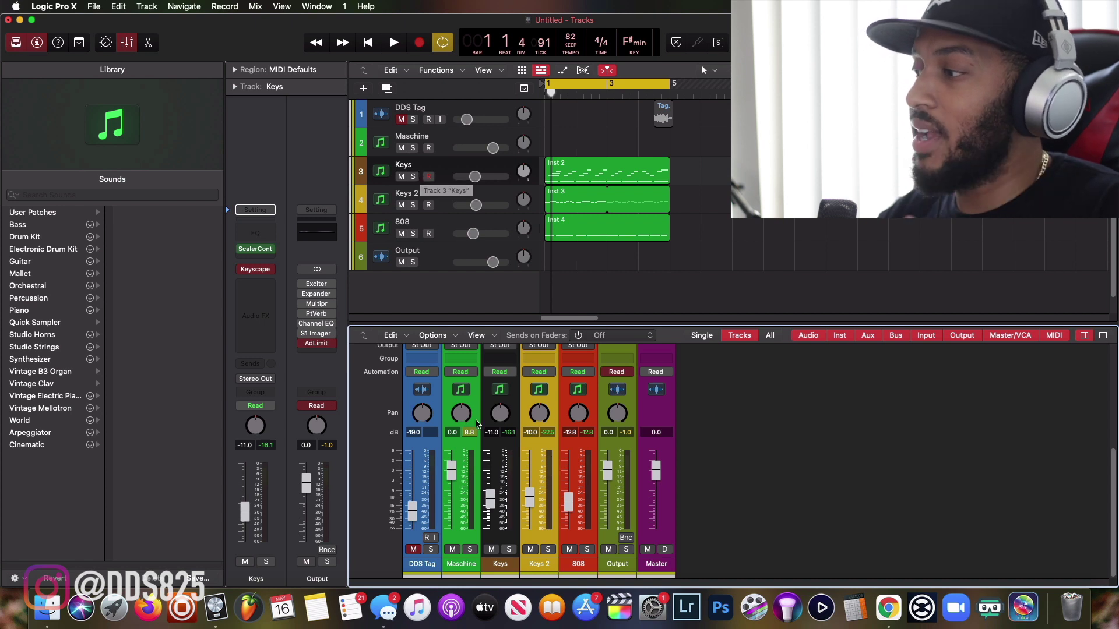
left_click(434, 219)
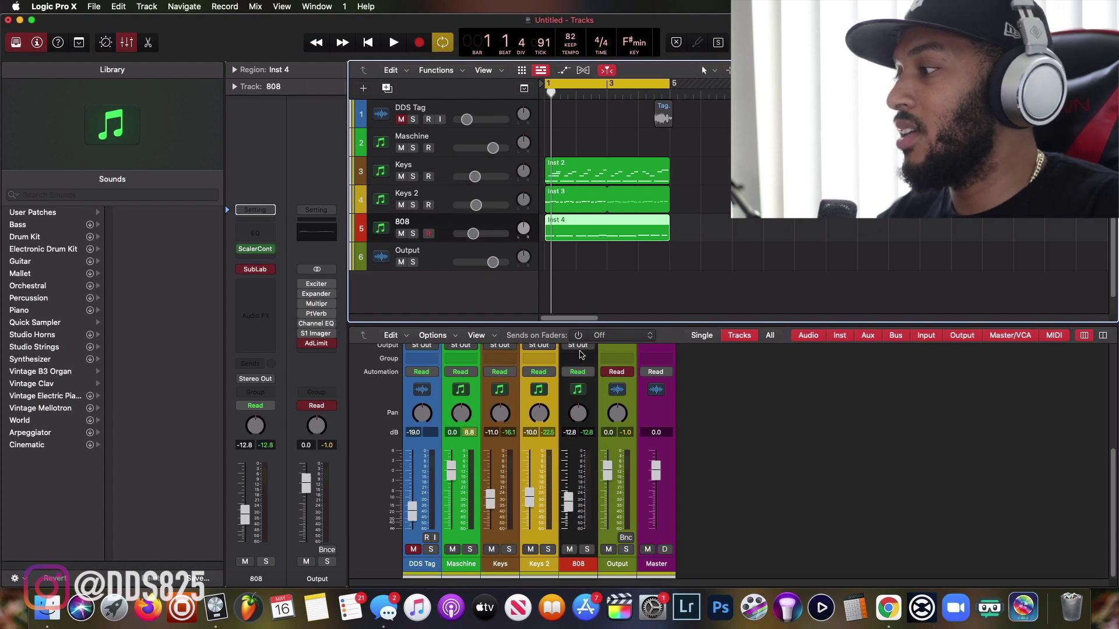
left_click(443, 196)
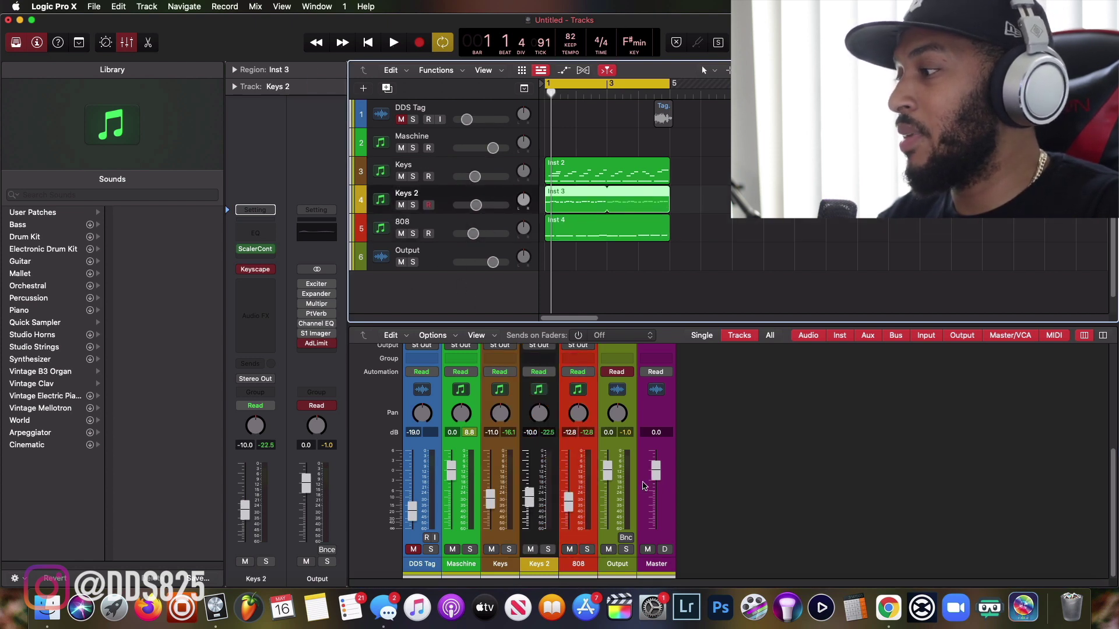
left_click(445, 110)
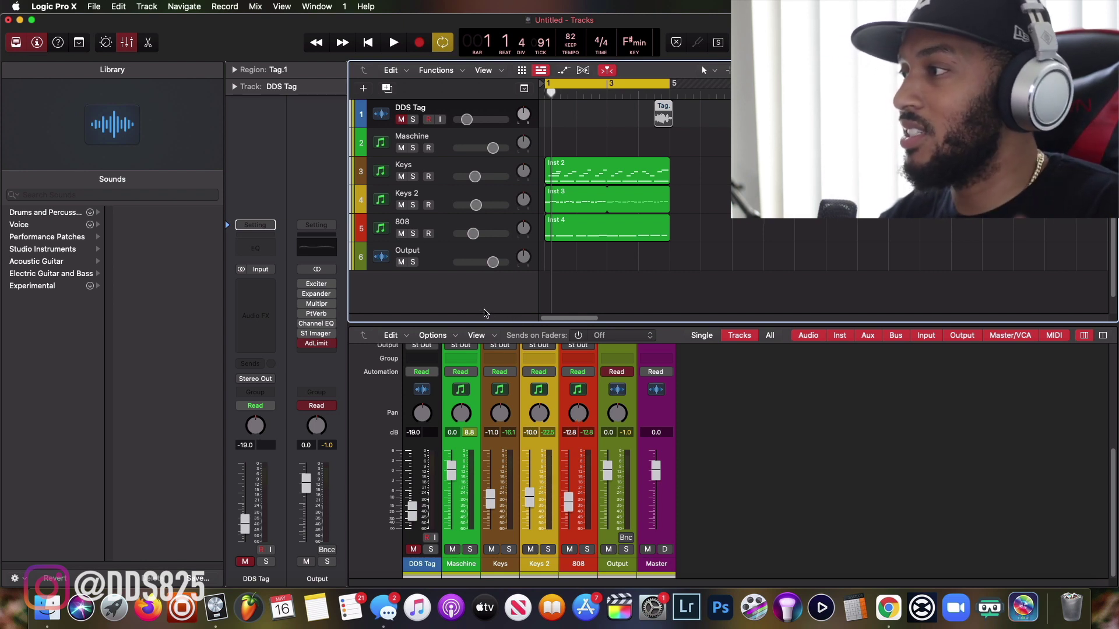
- Color and name the Inst 2, Inst 3 and Inst 4 regions after their tracks
left_click_drag(708, 240, 589, 181)
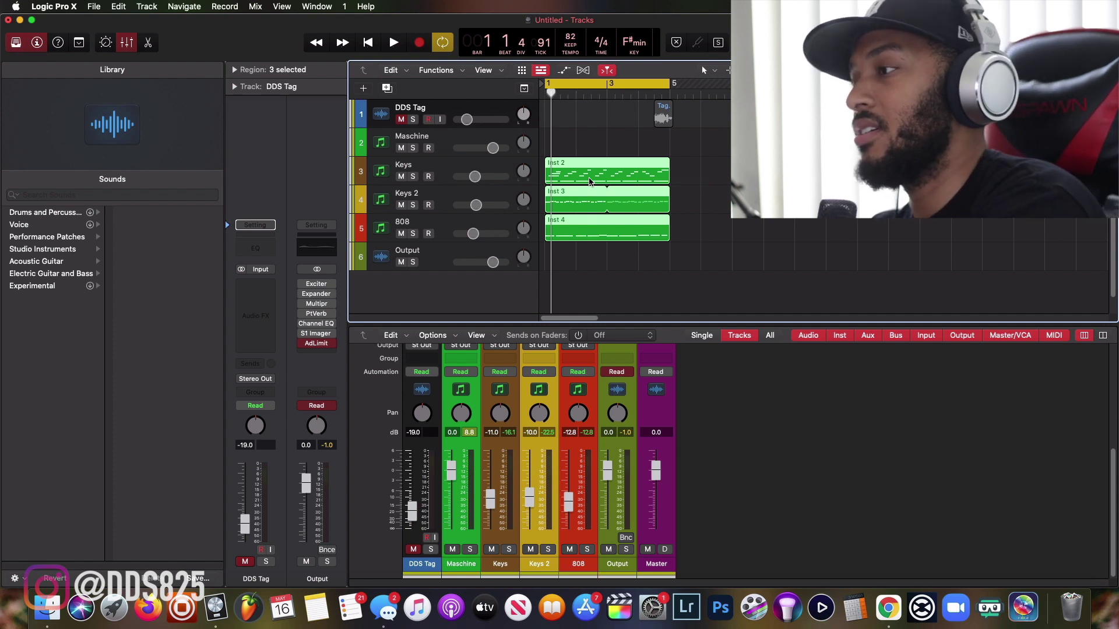
key("alt+shift+c")
key("alt+shift+n")
left_click(720, 232)
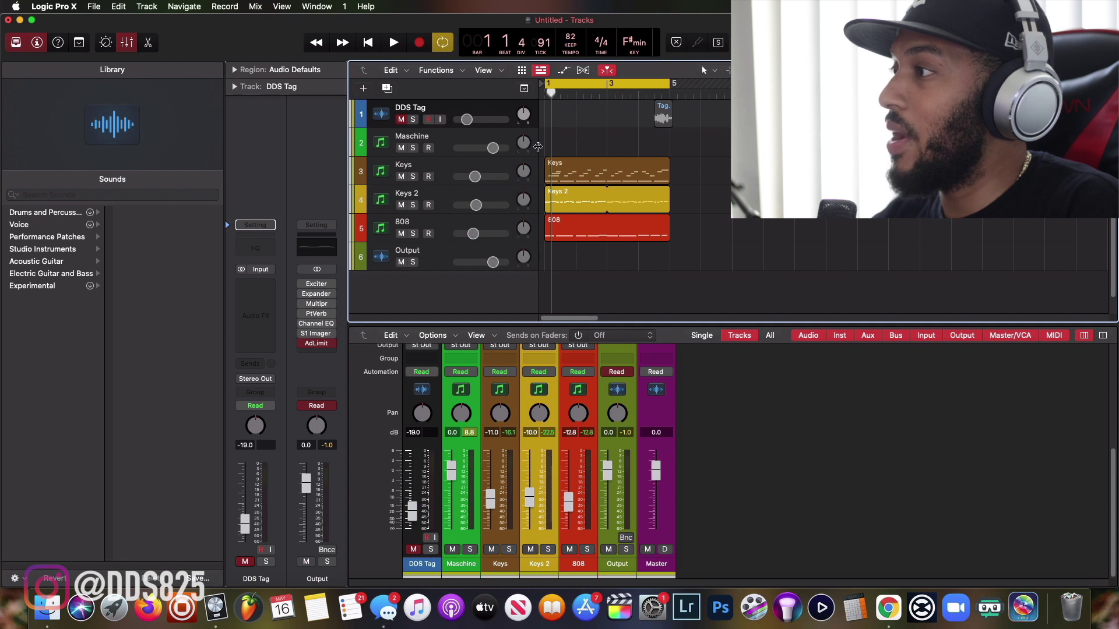
- Play the loop from the start, mute the Maschine track and stop playback
key("Return")
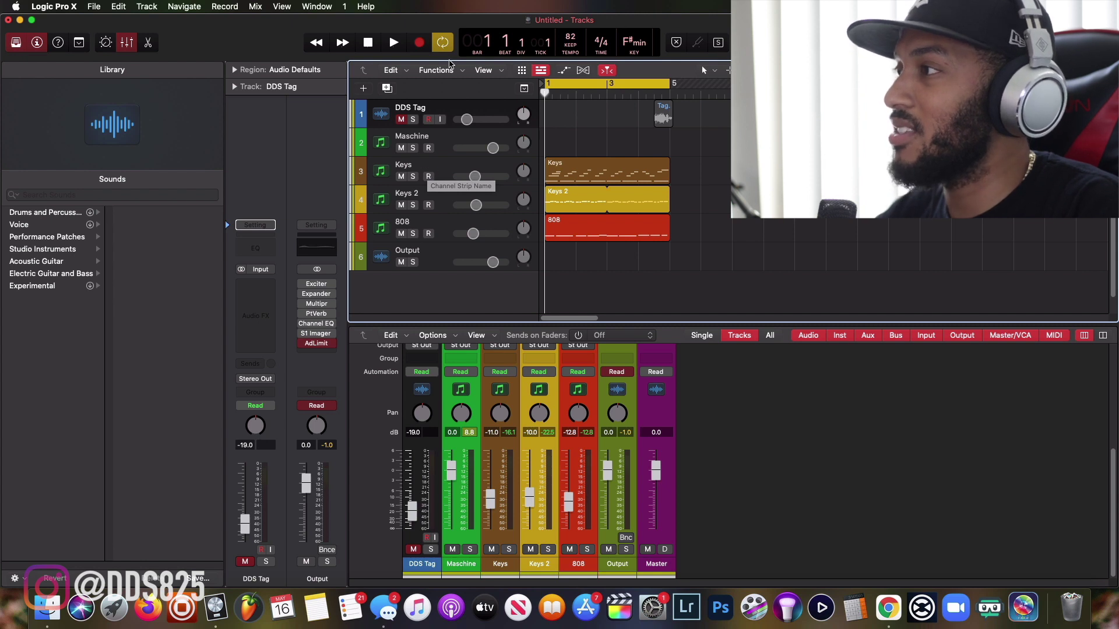
left_click(386, 44)
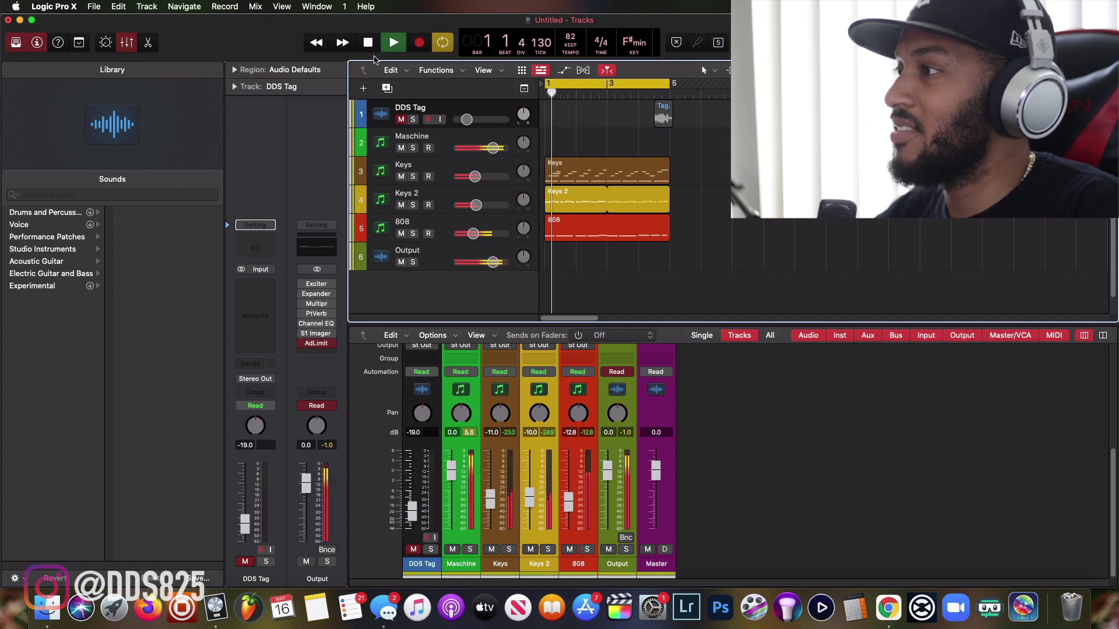
left_click(401, 148)
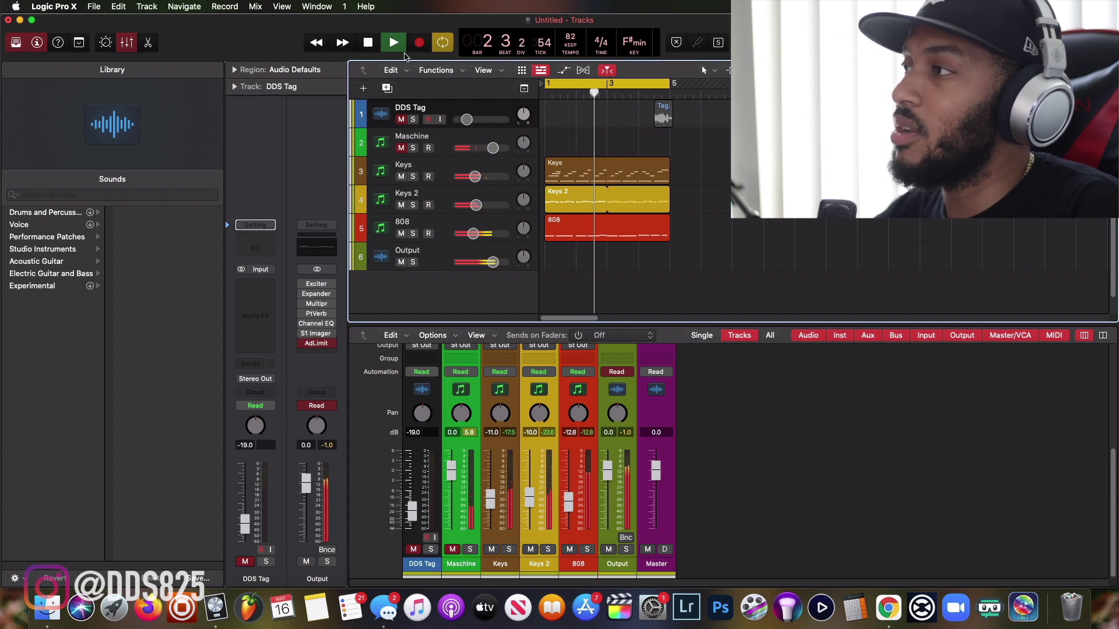
left_click(368, 42)
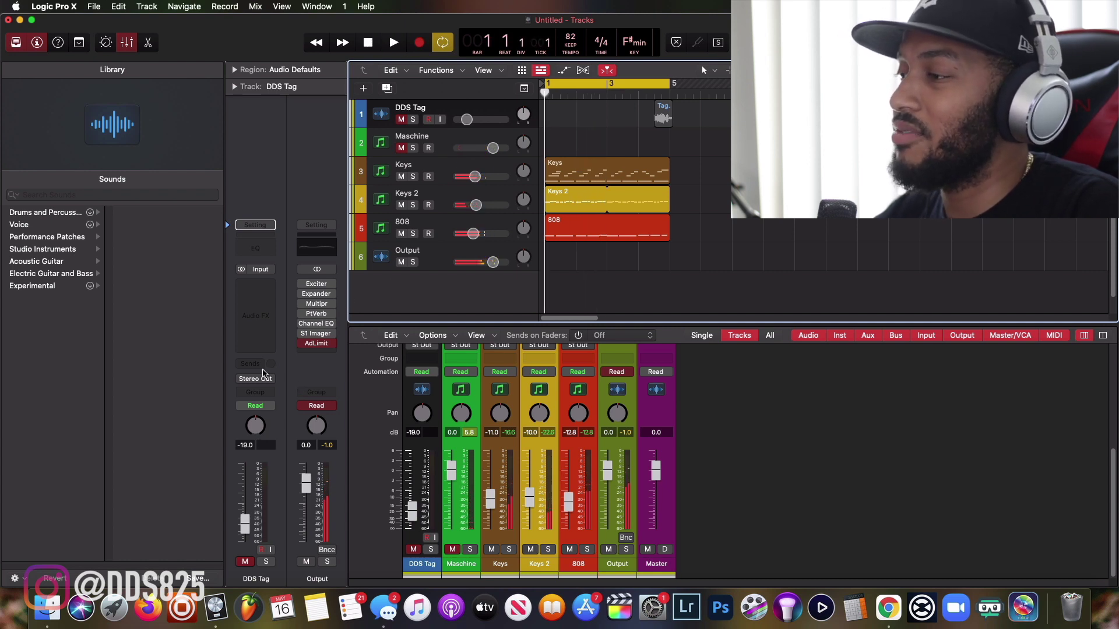
- Add a Bus 1 send to the Keys track
left_click(437, 170)
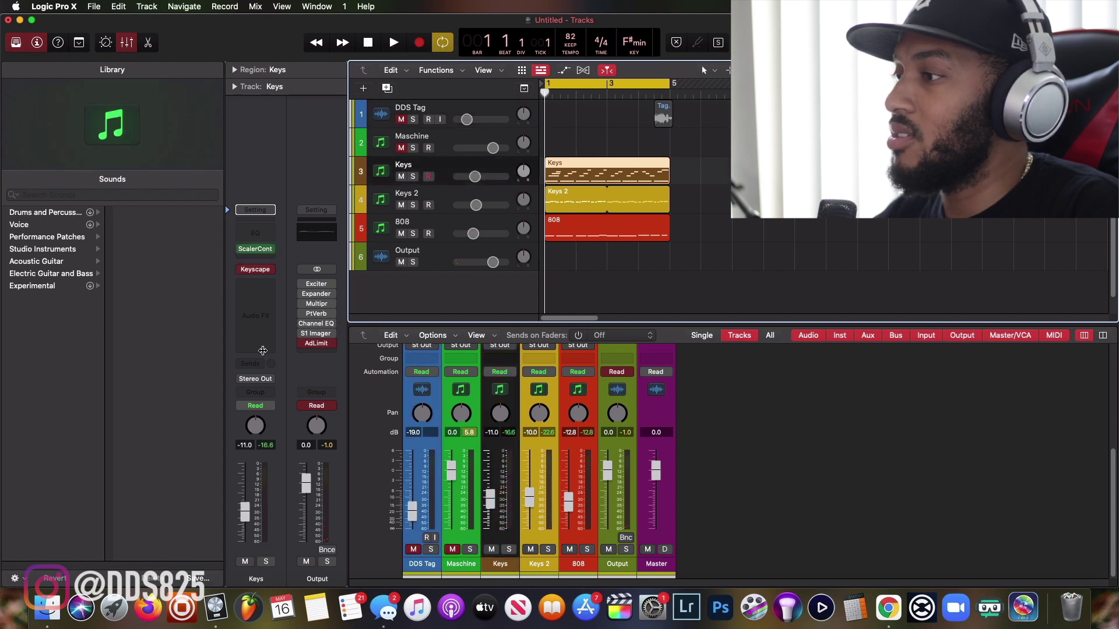
left_click(256, 362)
mouse_move(281, 377)
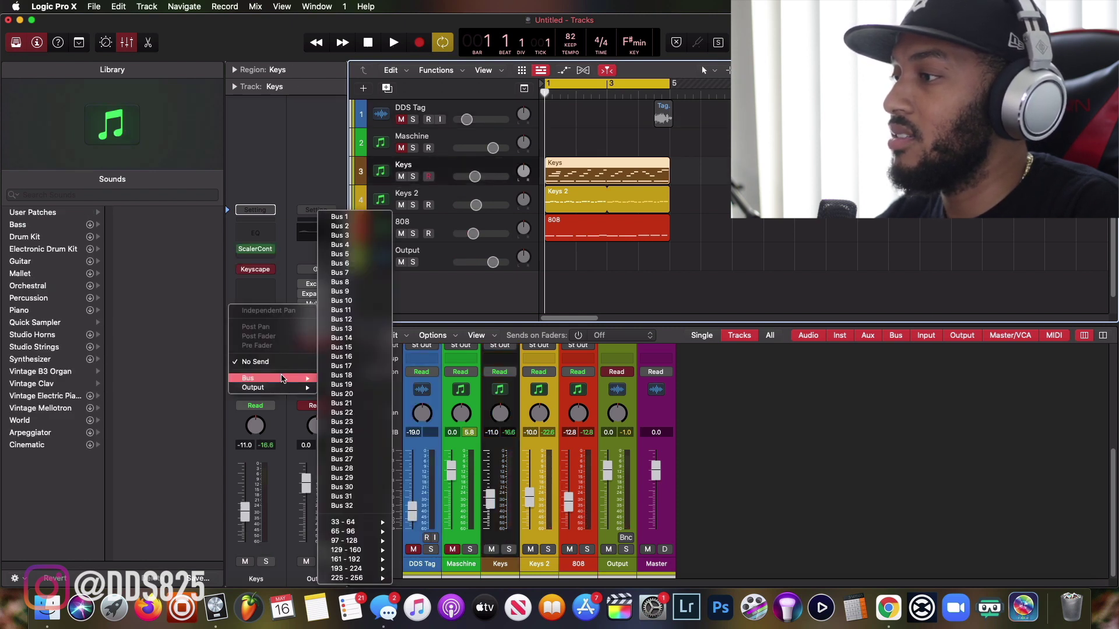
left_click(377, 224)
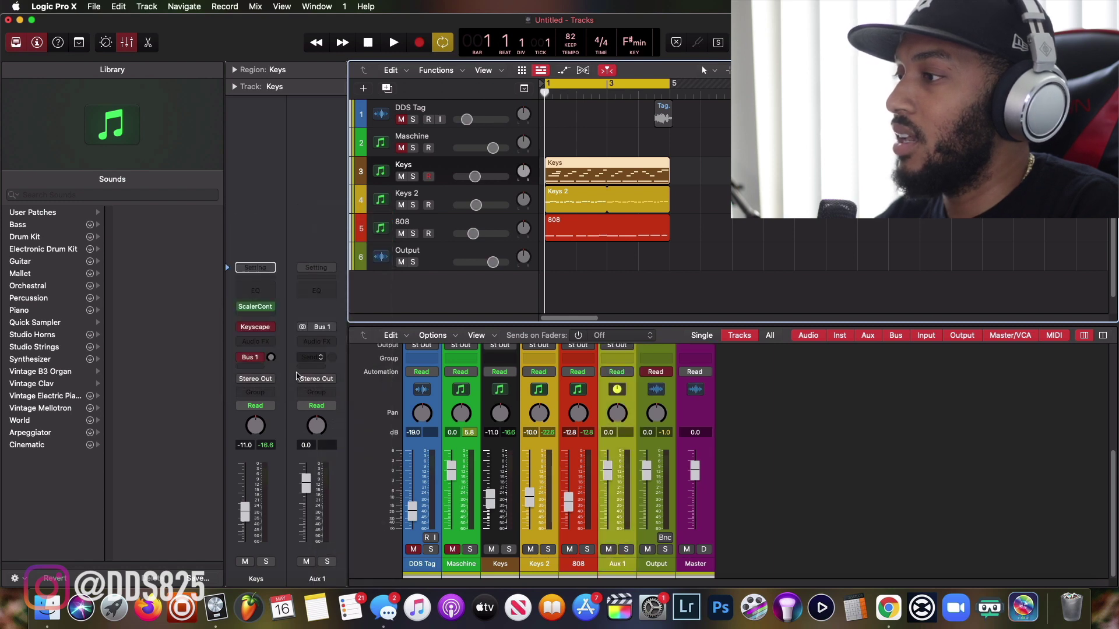
- Insert ShaperBox on the Aux 1 channel and raise the Keys track's Bus 1 send level
left_click(329, 341)
mouse_move(361, 403)
left_click(413, 403)
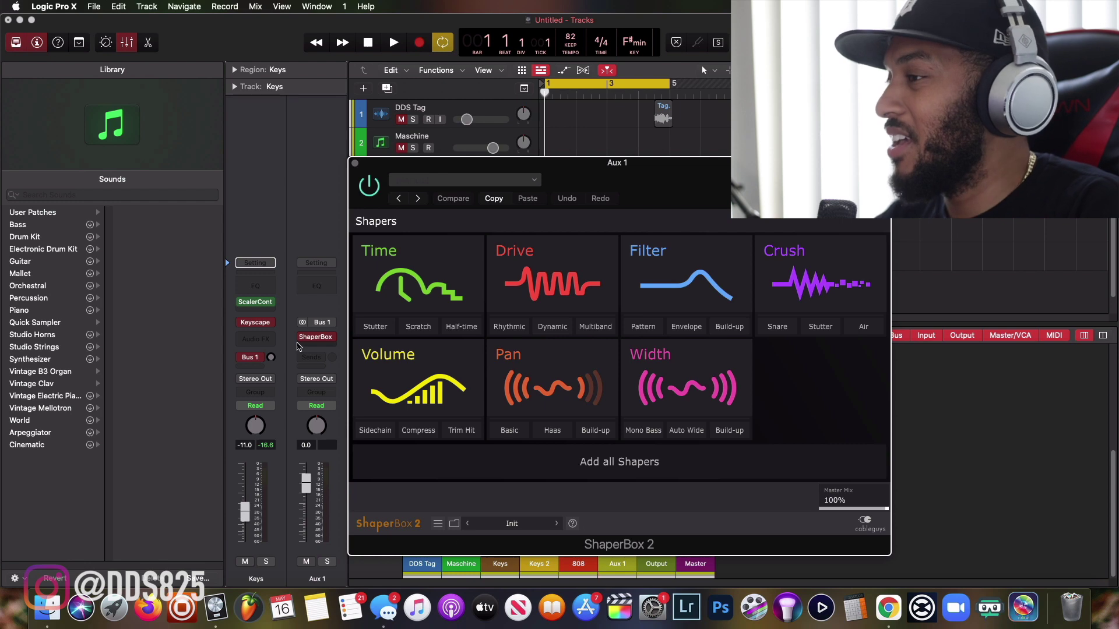
left_click_drag(272, 357, 273, 328)
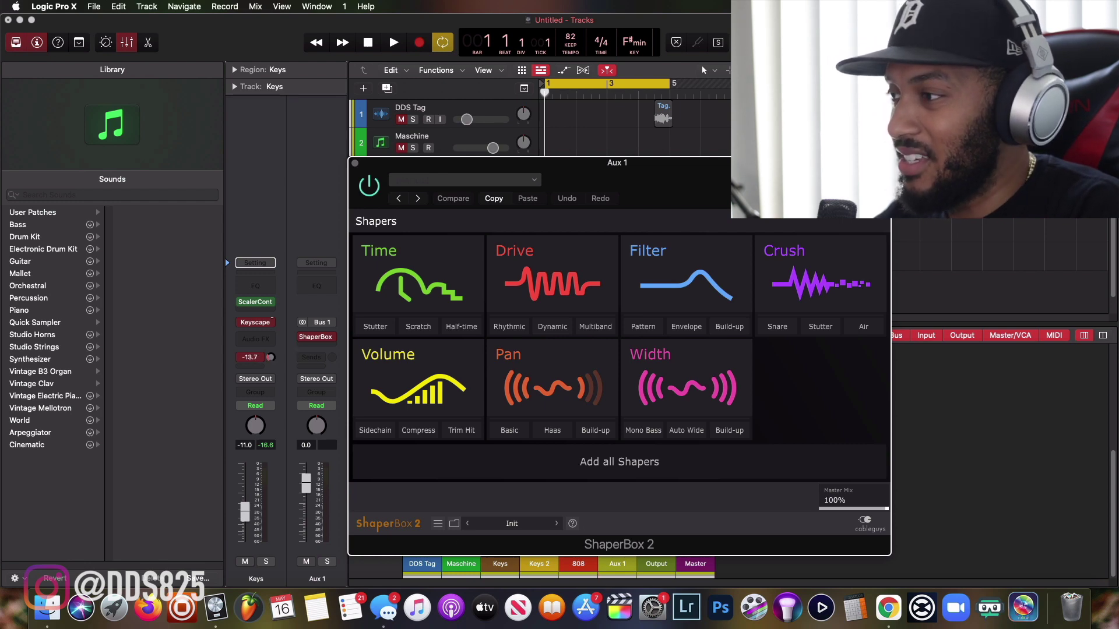
- Start loop playback and load the Timer 1 preset from the ShaperBox preset library, uncovering the channel strips
left_click(458, 523)
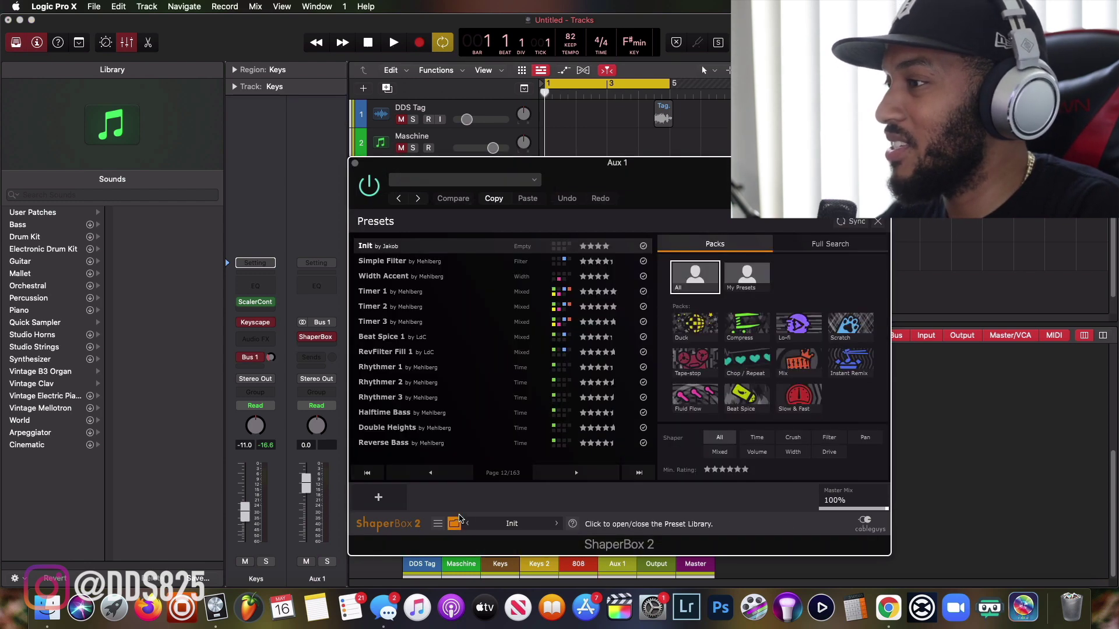
left_click(394, 41)
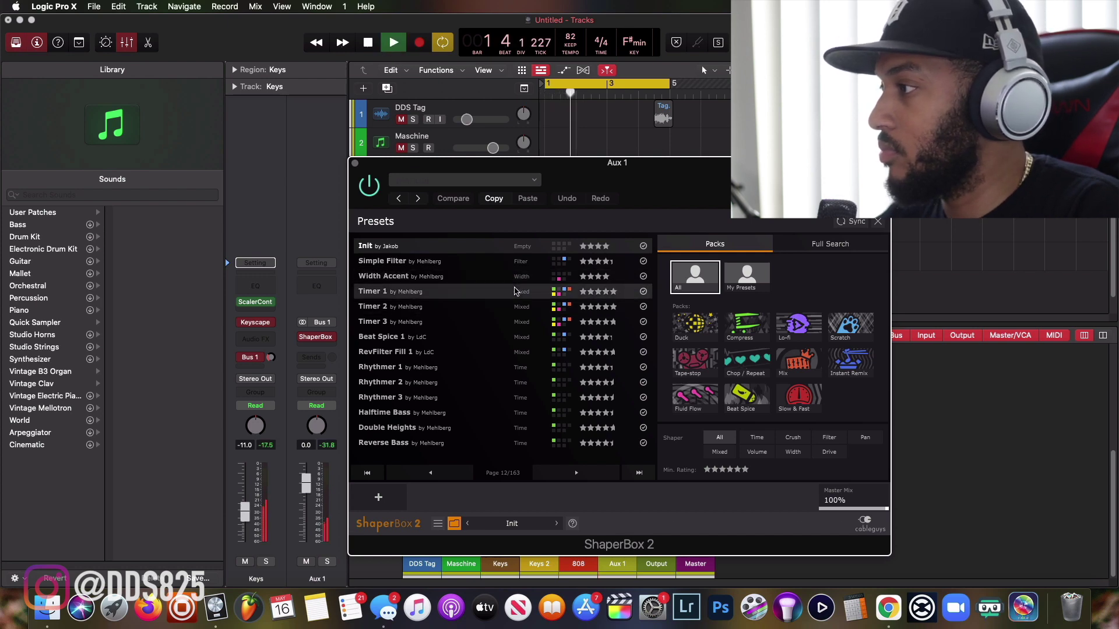
left_click(514, 292)
left_click_drag(533, 164, 777, 144)
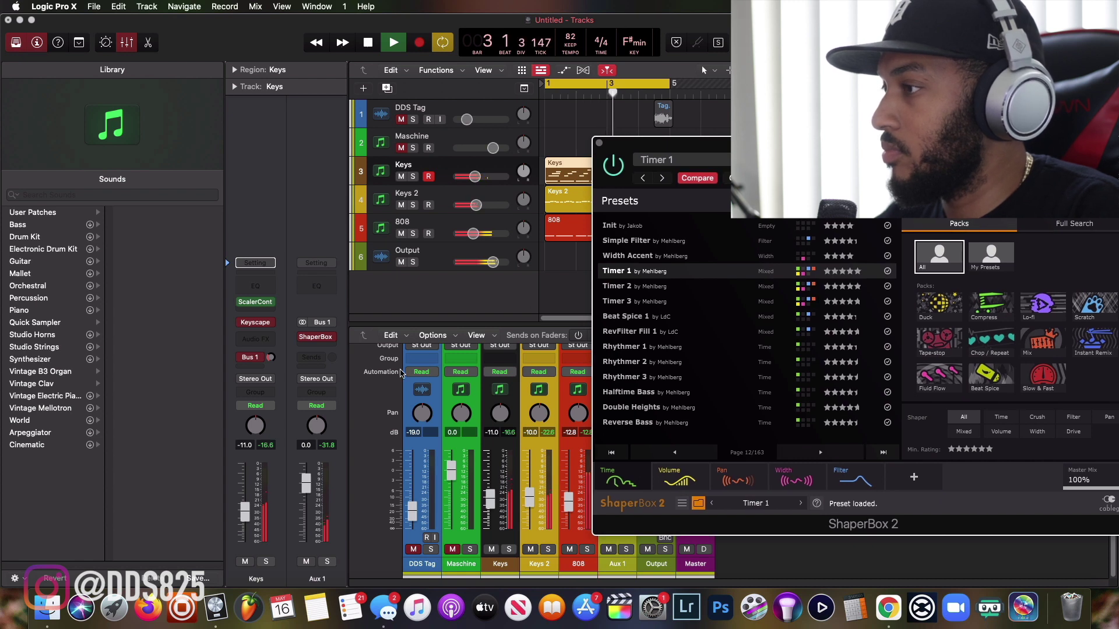
left_click_drag(768, 143, 648, 121)
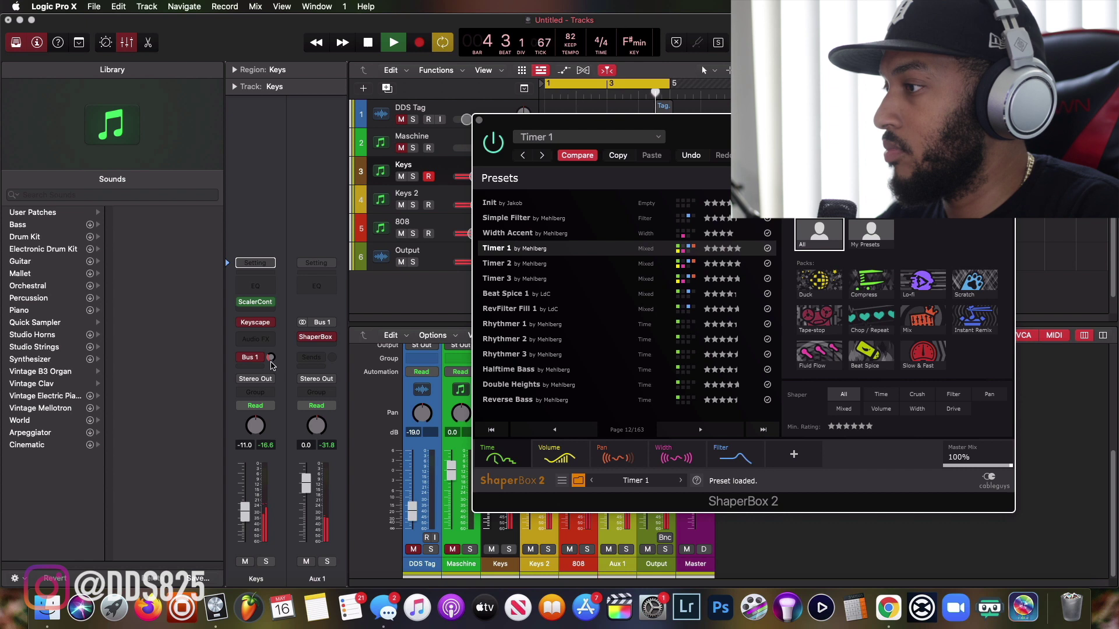
- Raise the Keys track's Bus 1 send to about -1.5 dB and load the RevFilter Fill 1 preset in ShaperBox
left_click(271, 355)
left_click_drag(272, 355, 272, 333)
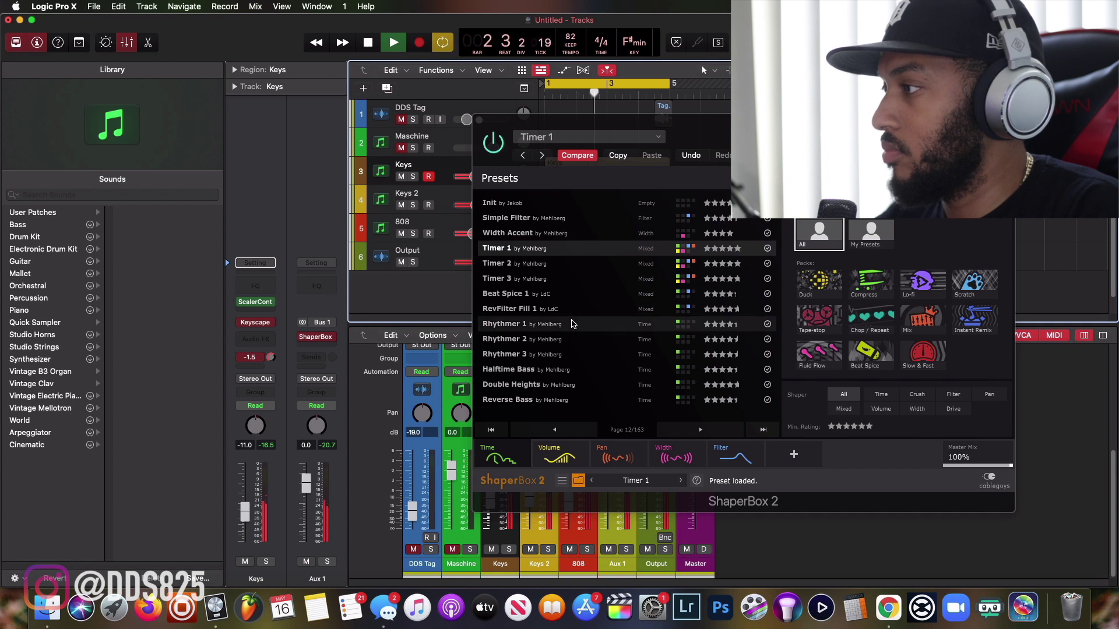
left_click(568, 312)
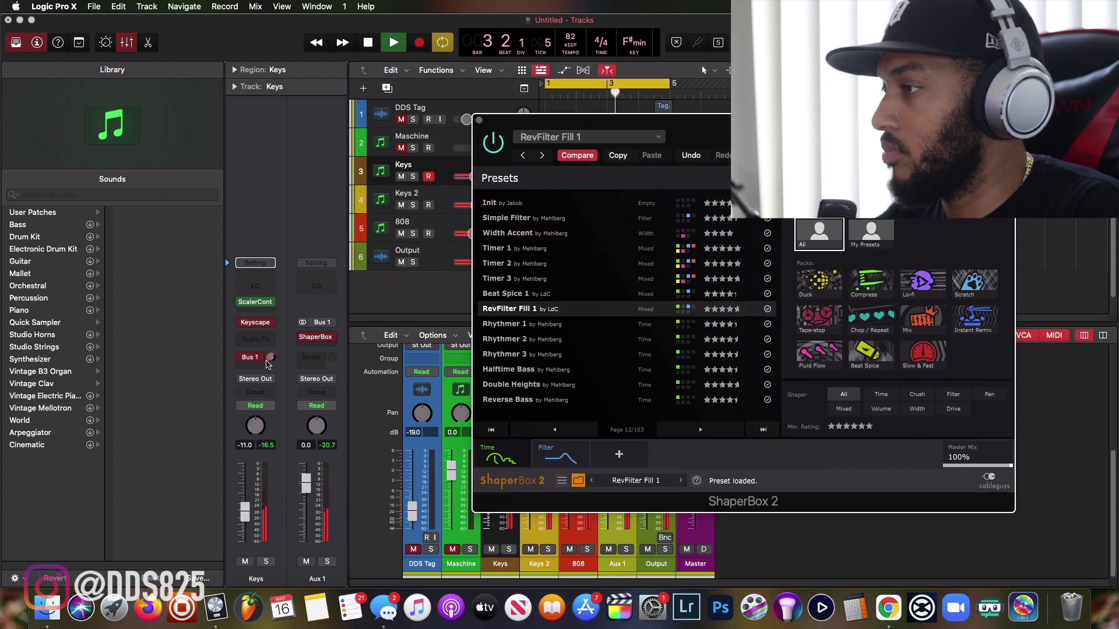
left_click_drag(272, 357, 271, 356)
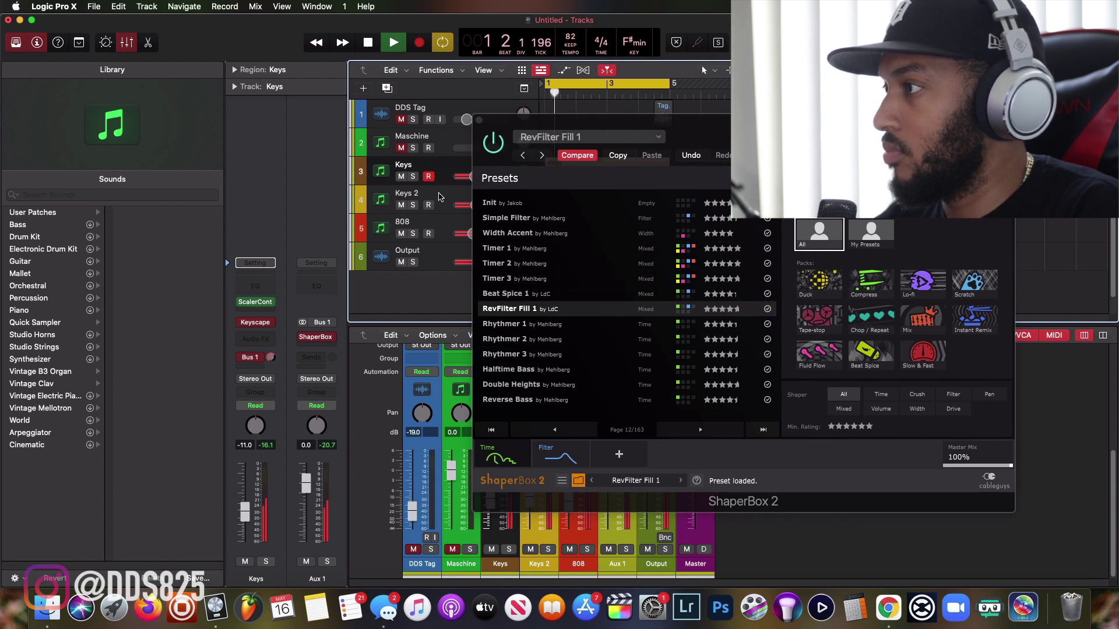
- Send the Keys 2 track to Bus 1 at about -4.6 dB and close the ShaperBox window
left_click(441, 198)
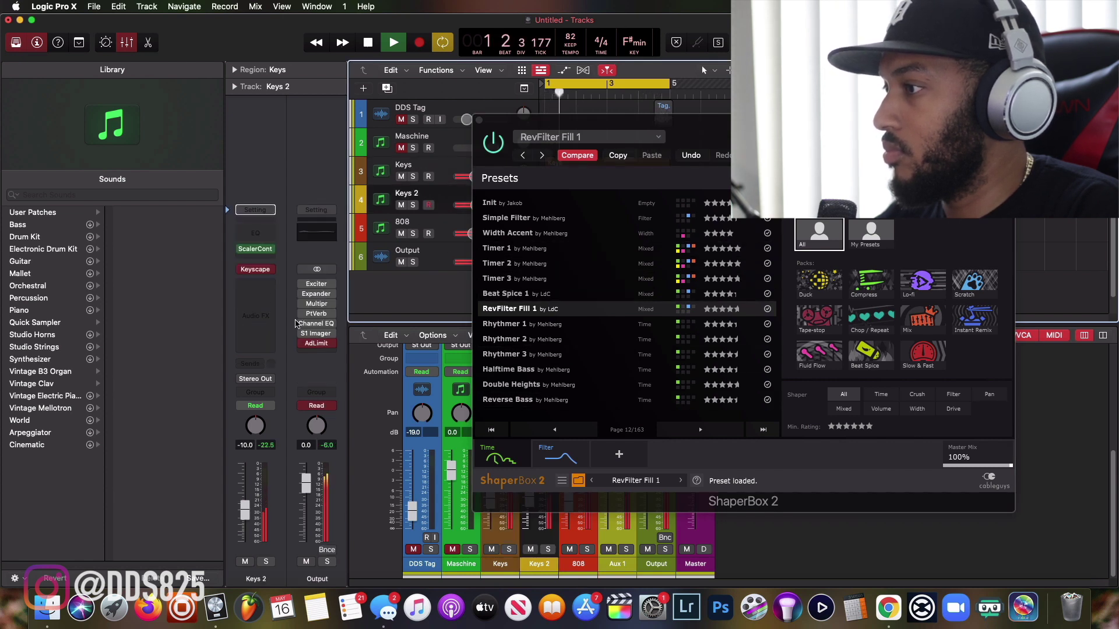
left_click(262, 364)
mouse_move(267, 379)
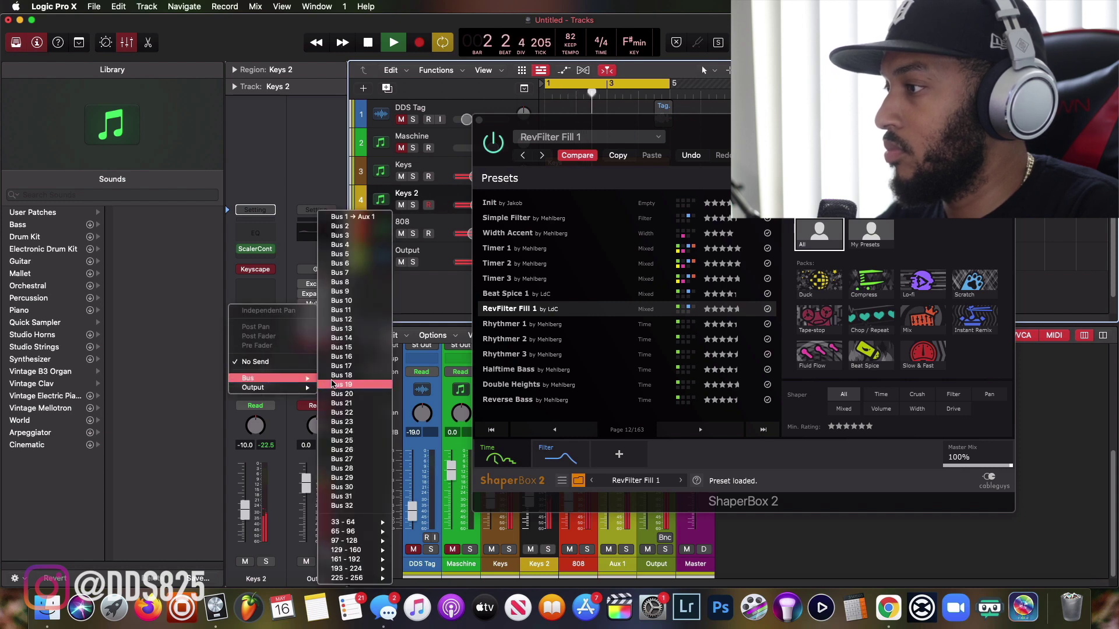
left_click(371, 218)
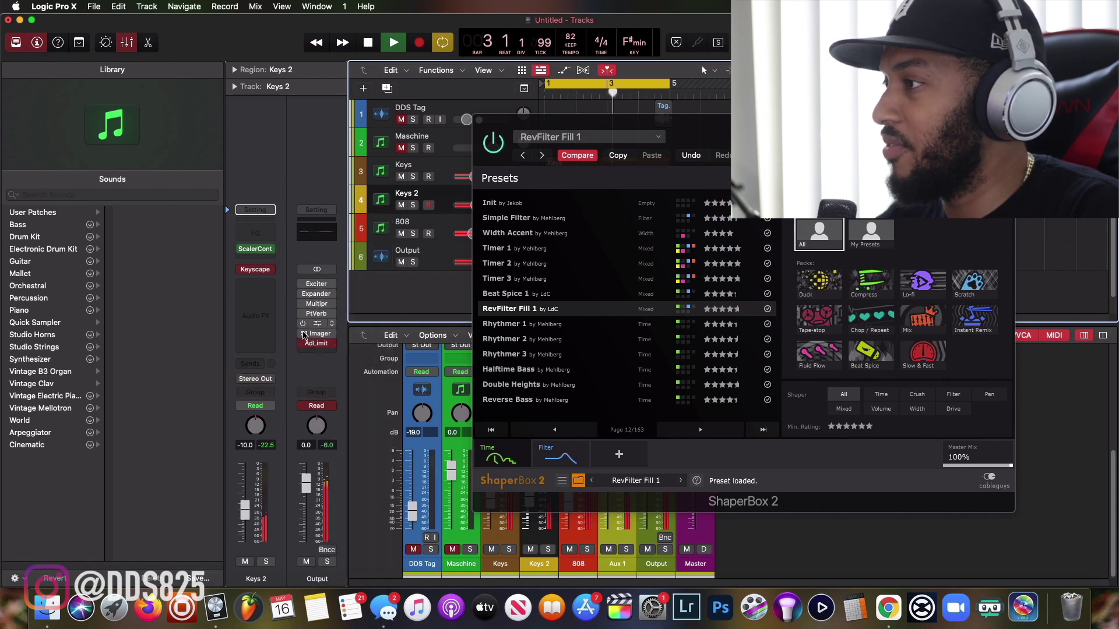
left_click(479, 121)
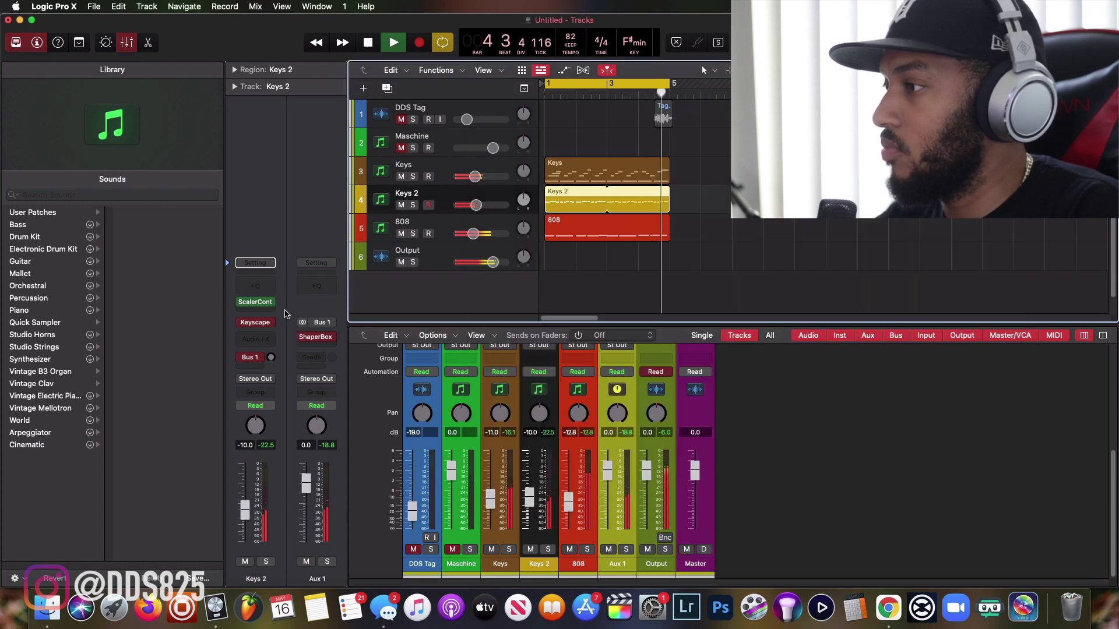
left_click_drag(271, 361, 271, 380)
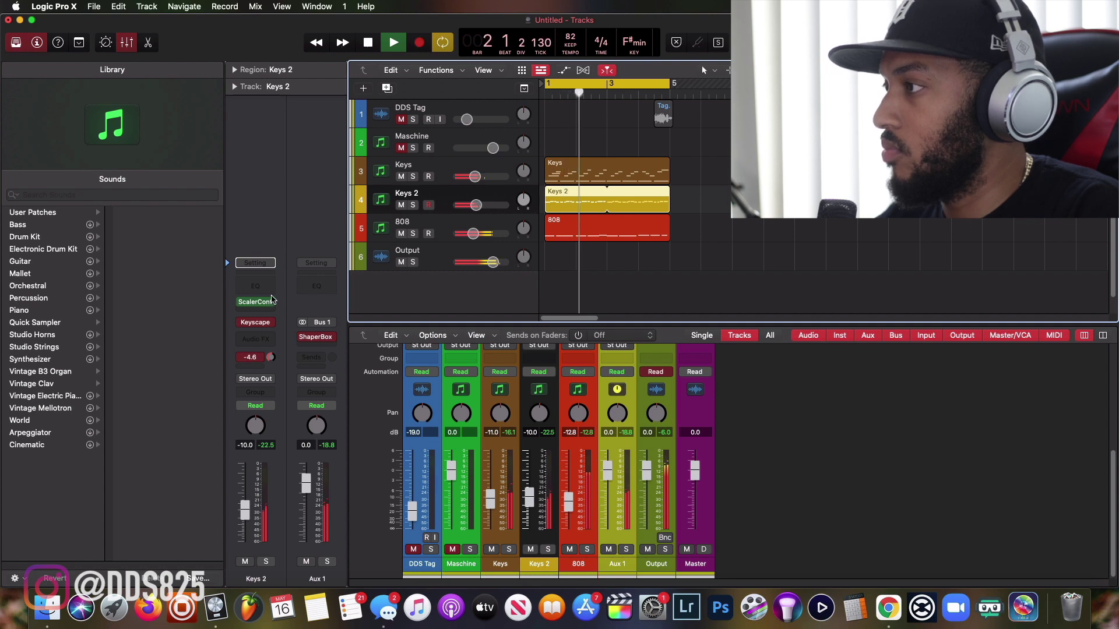
- Shorten the ShaperBox Time wave length to 4/4 and close the plug-in window
left_click(315, 337)
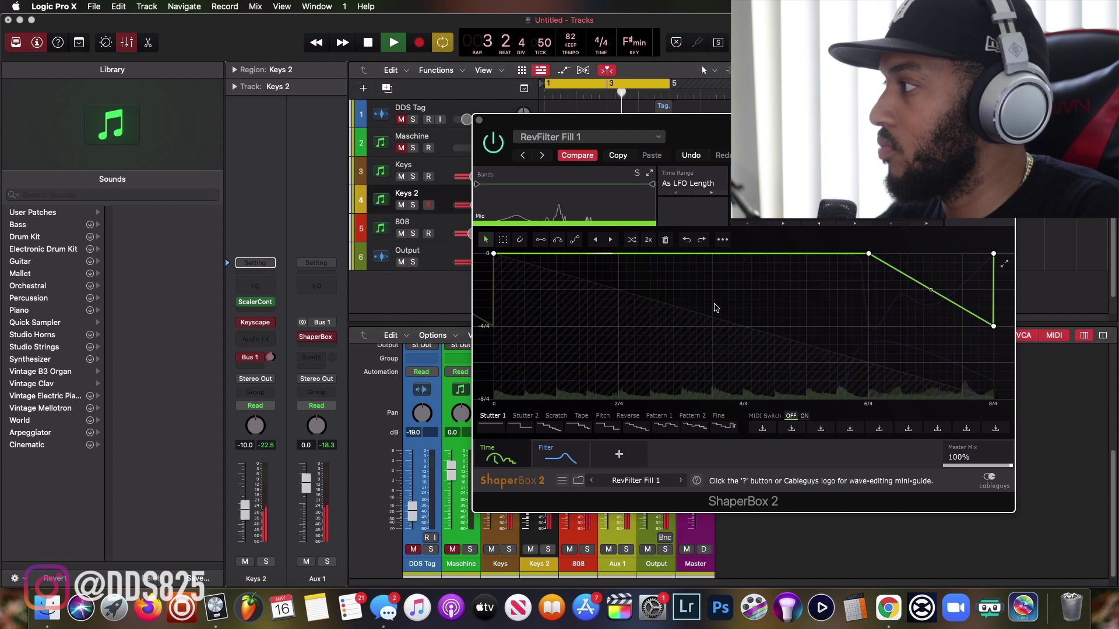
scroll(819, 223, "down", 1)
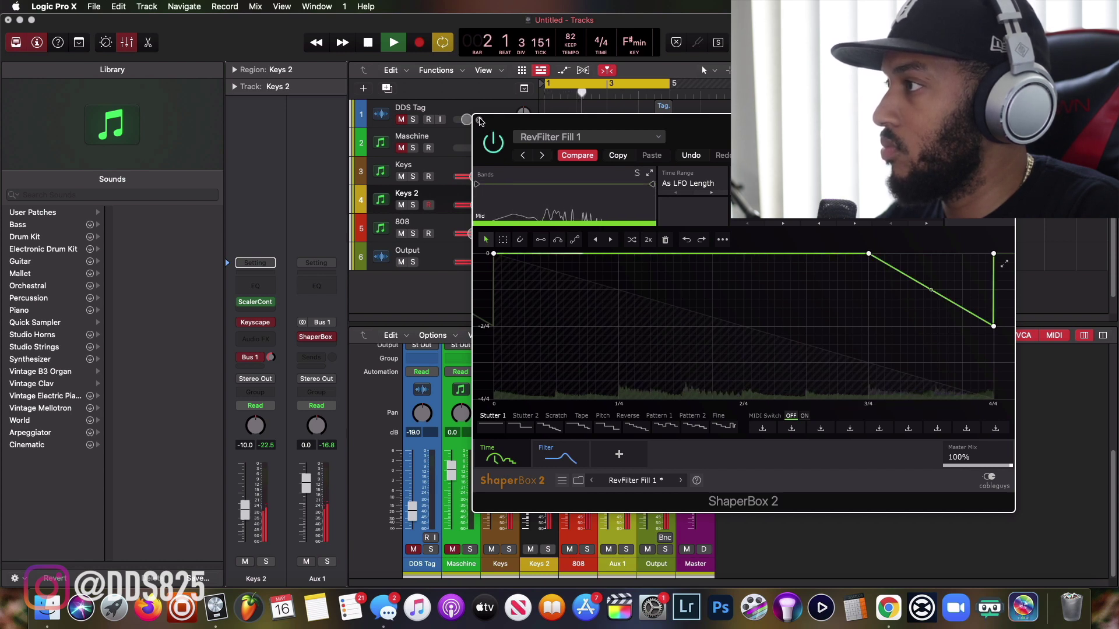
left_click(479, 121)
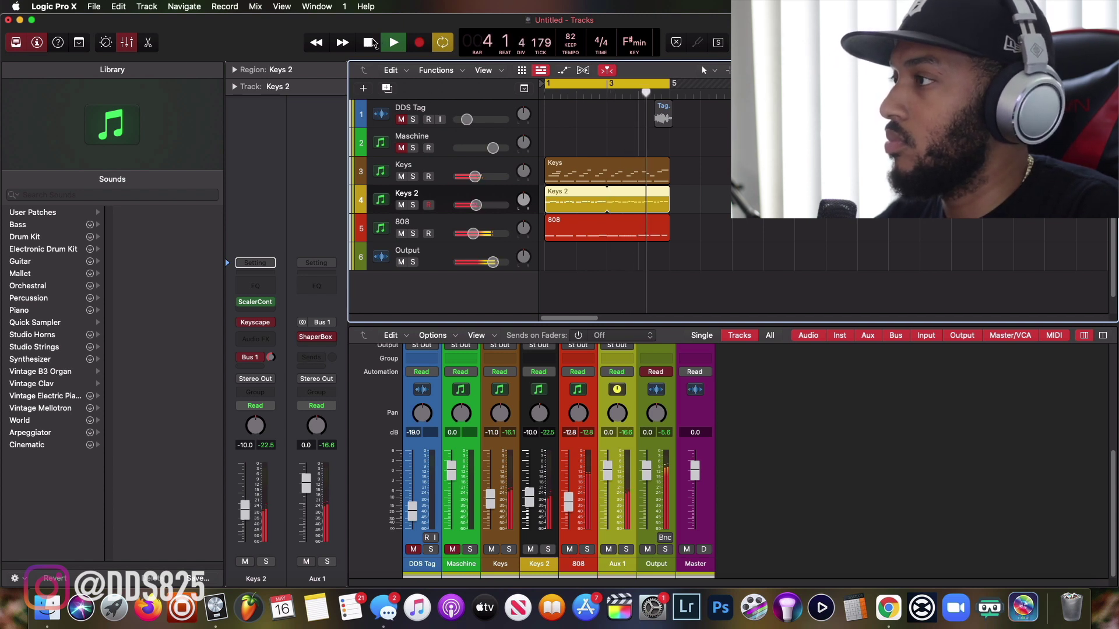
- Stop playback, unmute the Maschine track and select it
key("space")
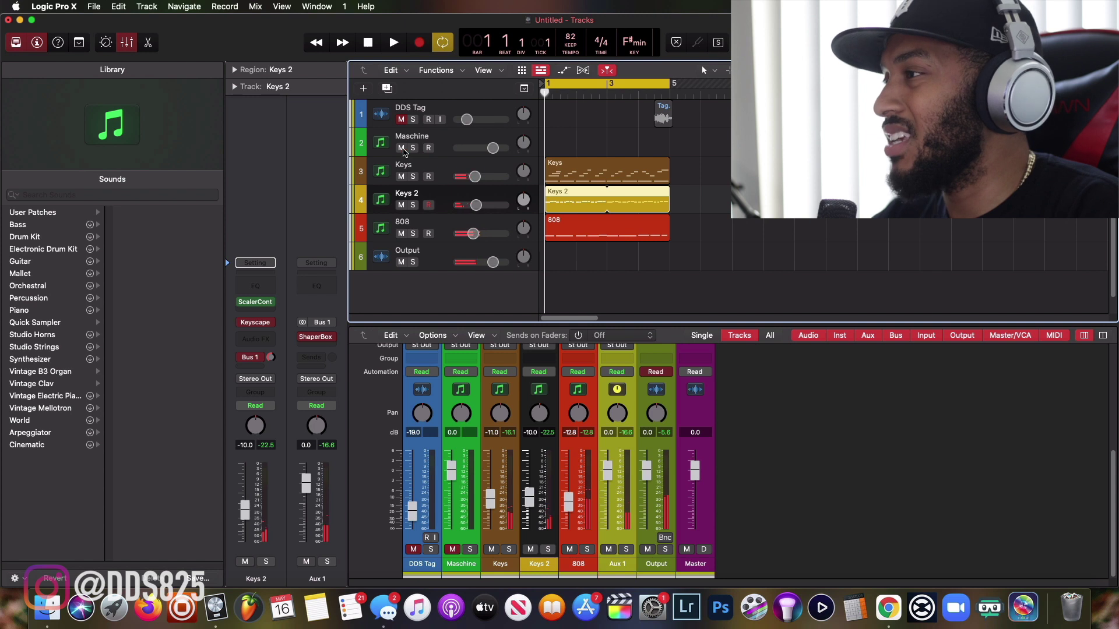
left_click(440, 146)
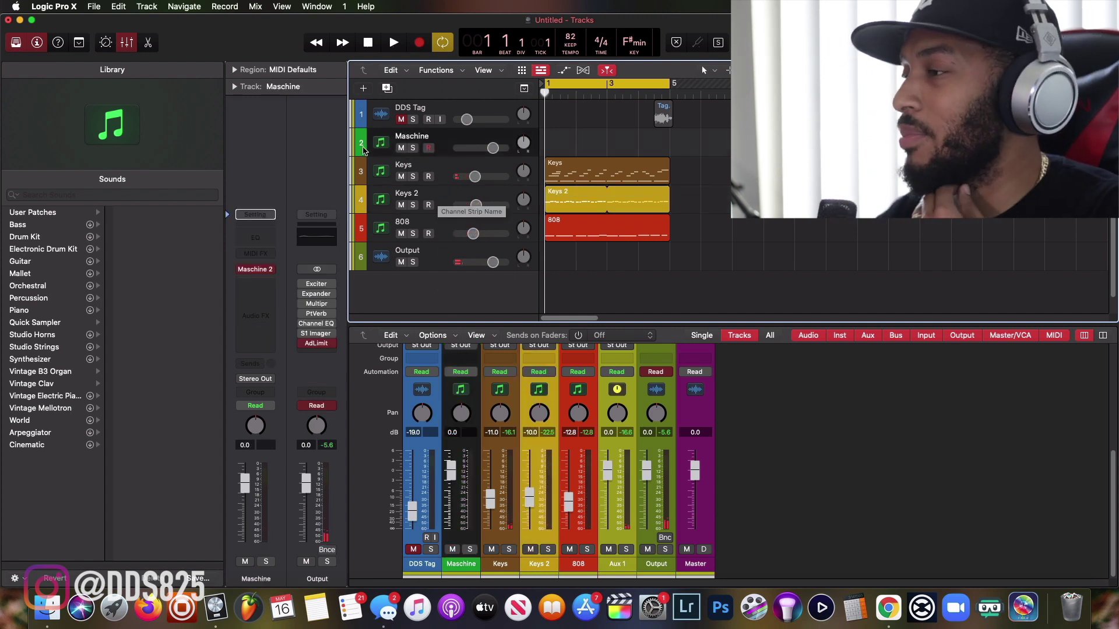
mouse_move(267, 272)
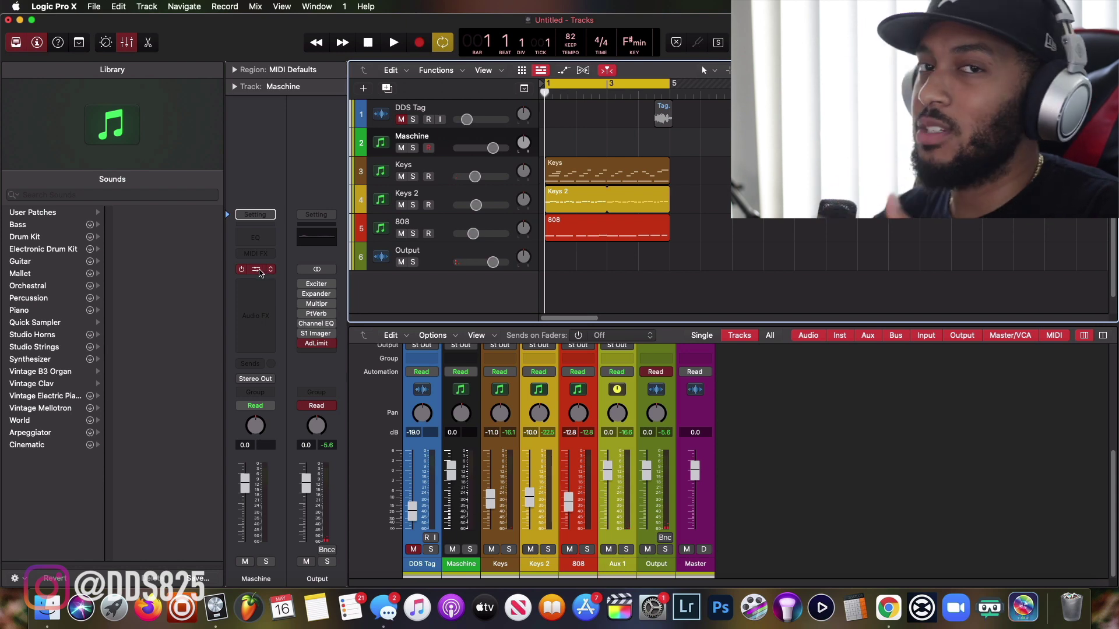
- Open the Maschine instrument on the Maschine track and duplicate Pattern 3 of the drum group
left_click(259, 271)
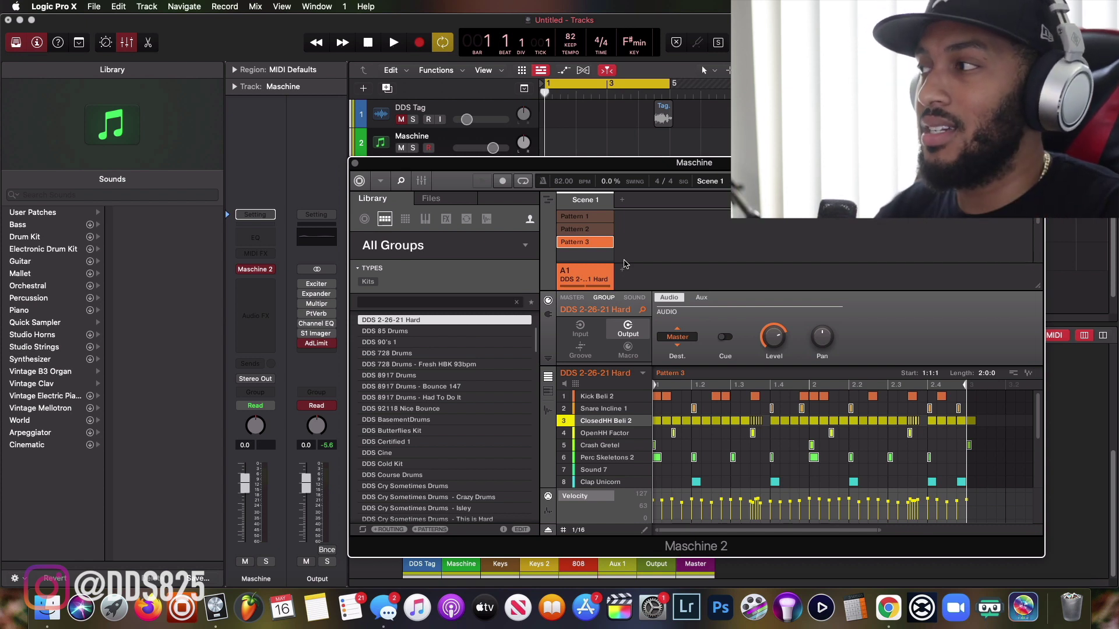
left_click(562, 218)
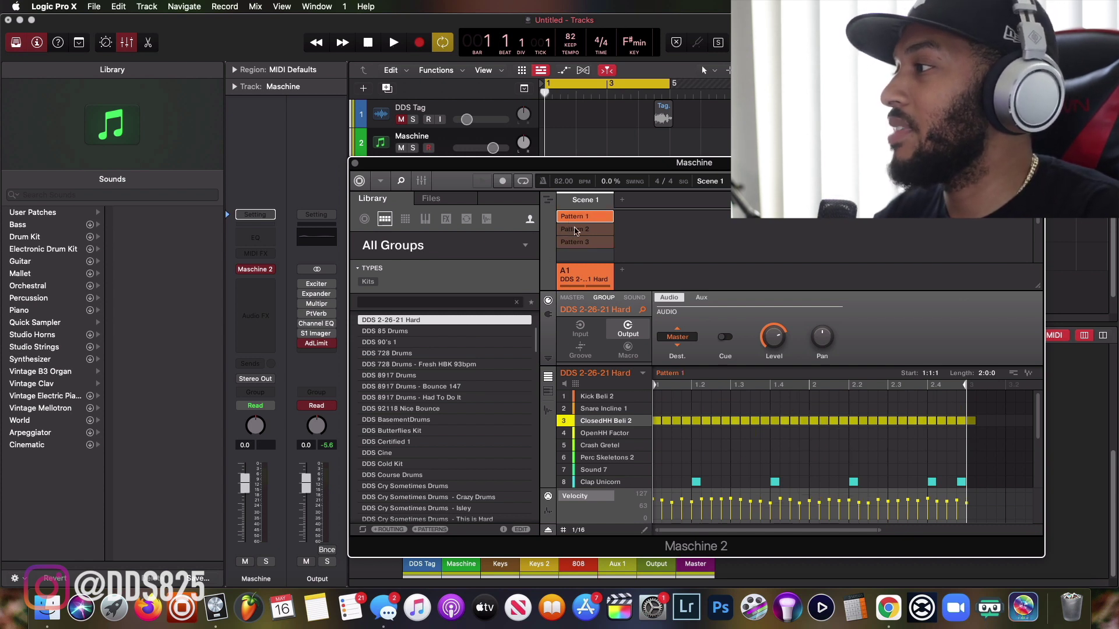
left_click(599, 241)
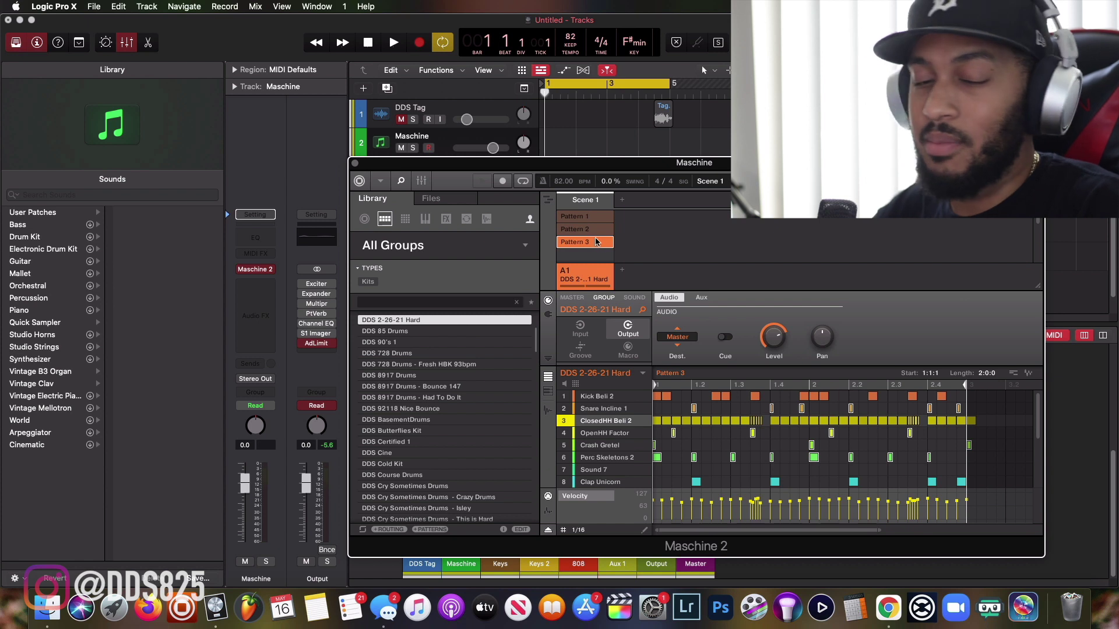
key("super+d")
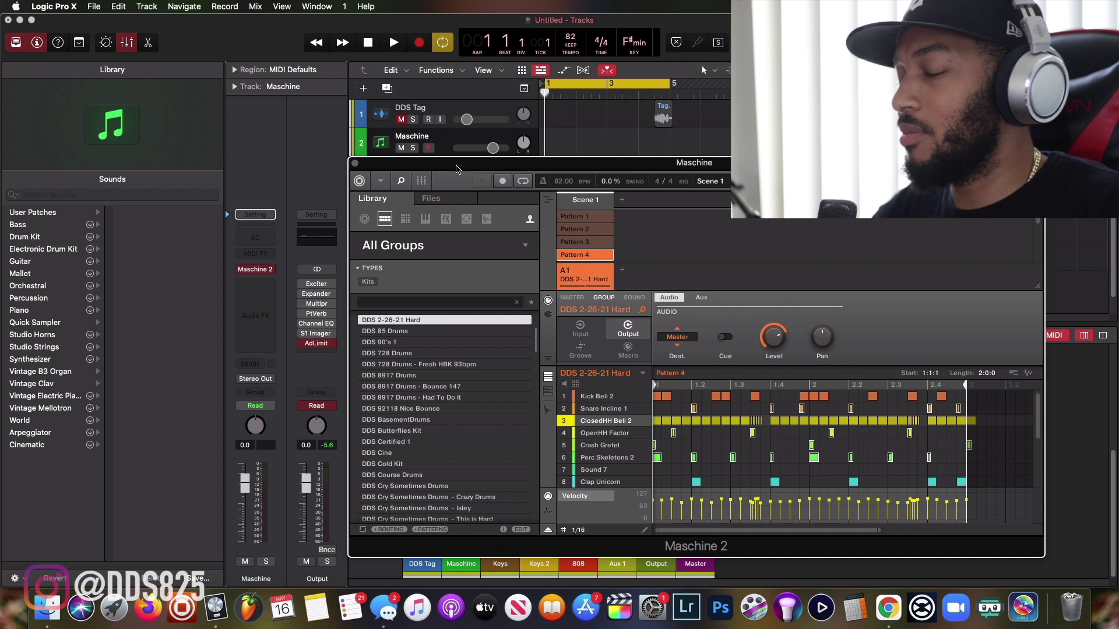
- Reset the Sound 7 slot during playback of Pattern 5, and return the stopped playhead to the start
key("space")
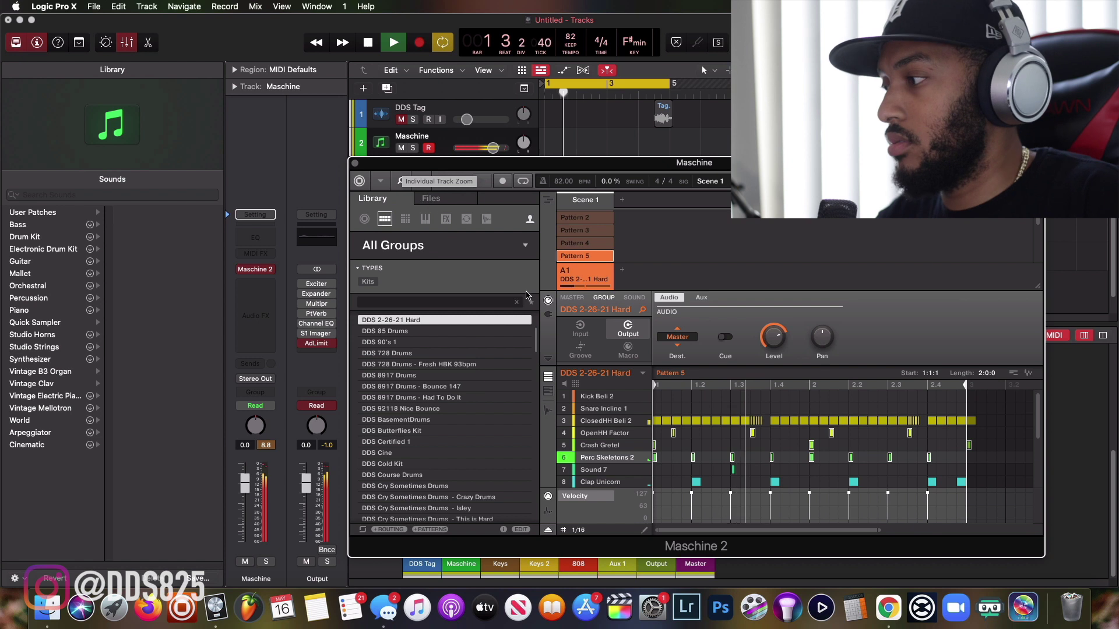
left_click(618, 468)
right_click(618, 468)
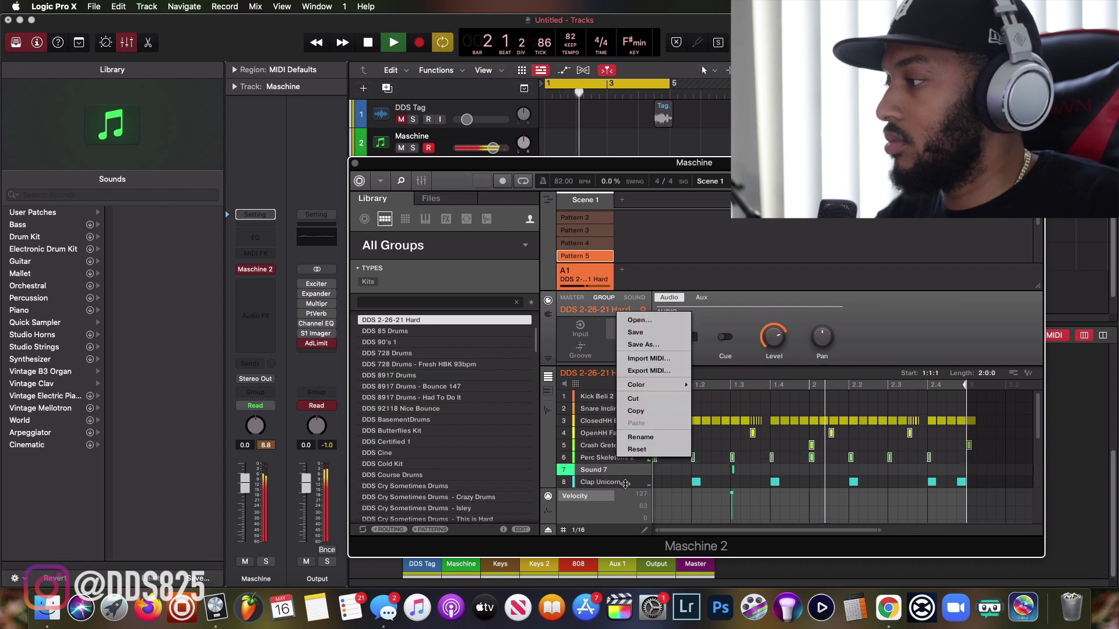
left_click(634, 450)
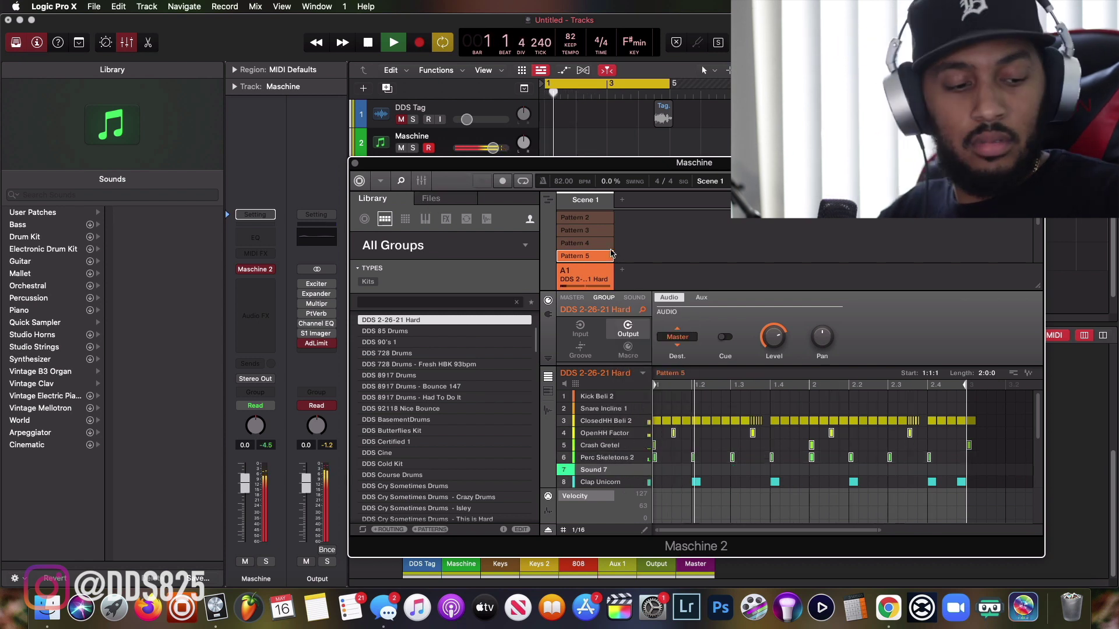
key("space")
key("Return")
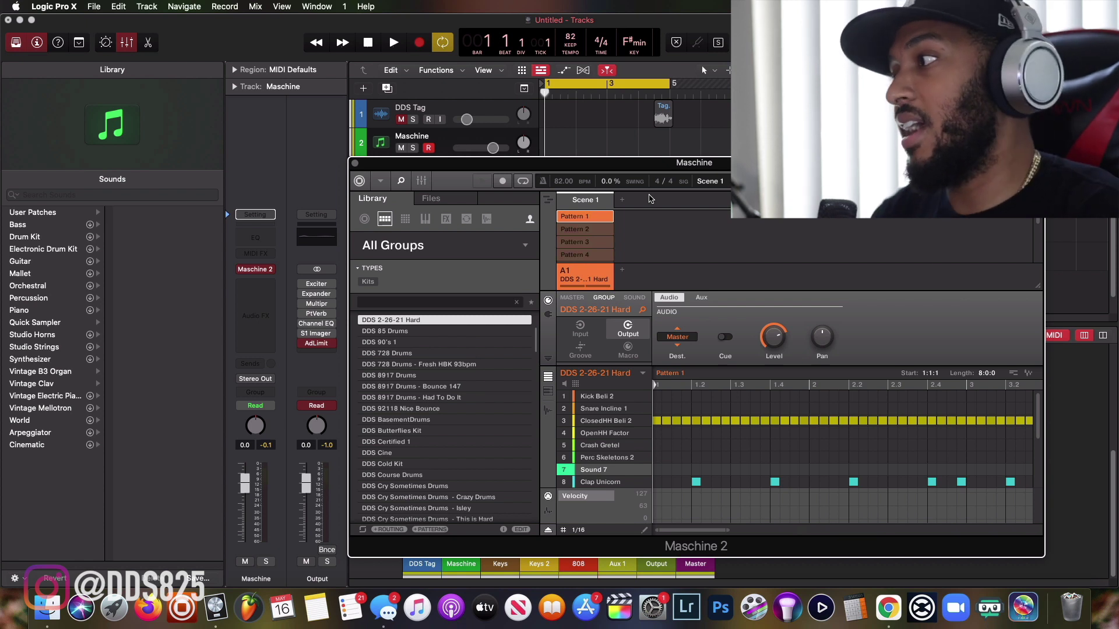
- Assign the empty Pattern 6 to Scene 1 and create Scene 2 with Pattern 3
scroll(581, 256, "down", 2)
scroll(581, 265, "down", 2)
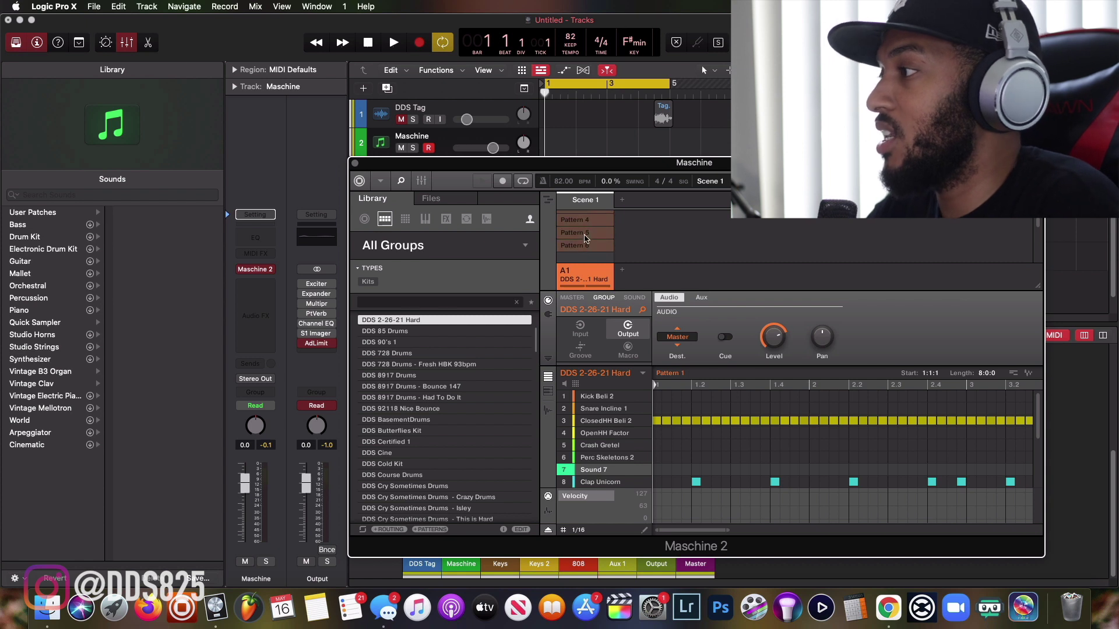
left_click(586, 246)
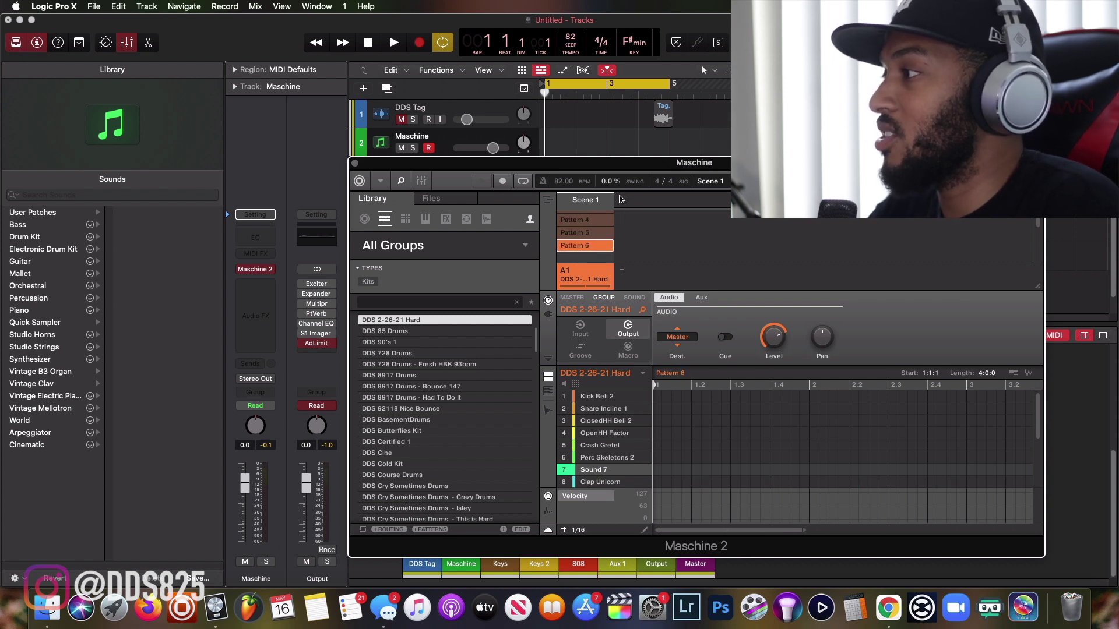
left_click(621, 199)
scroll(611, 240, "up", 3)
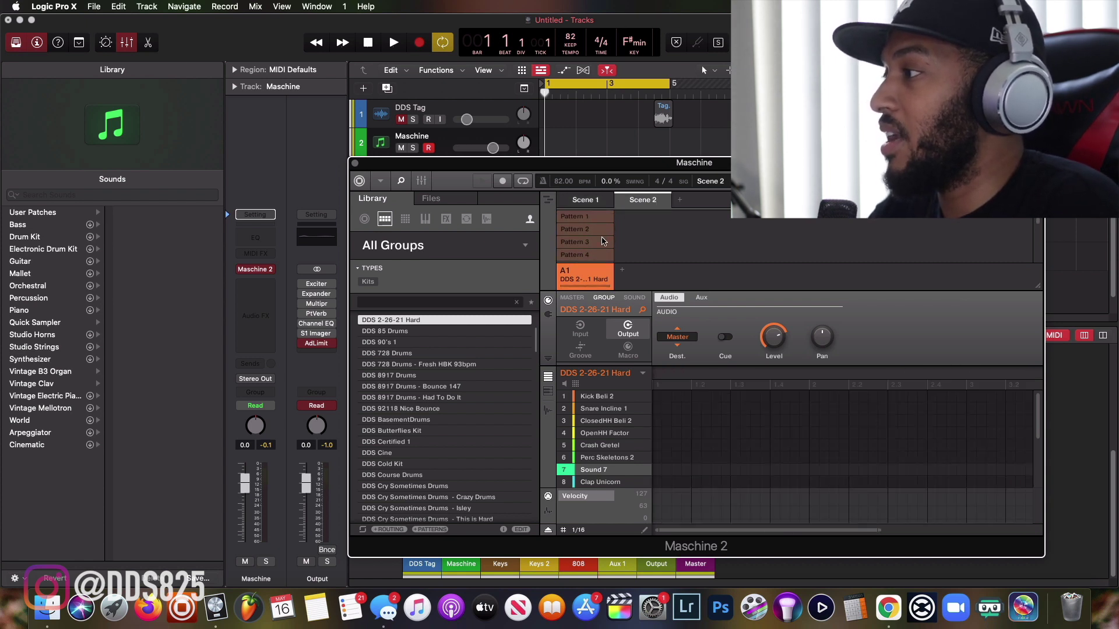
left_click(586, 241)
- Create Scene 3 with Pattern 1 and Scene 4 with Pattern 2
left_click(679, 201)
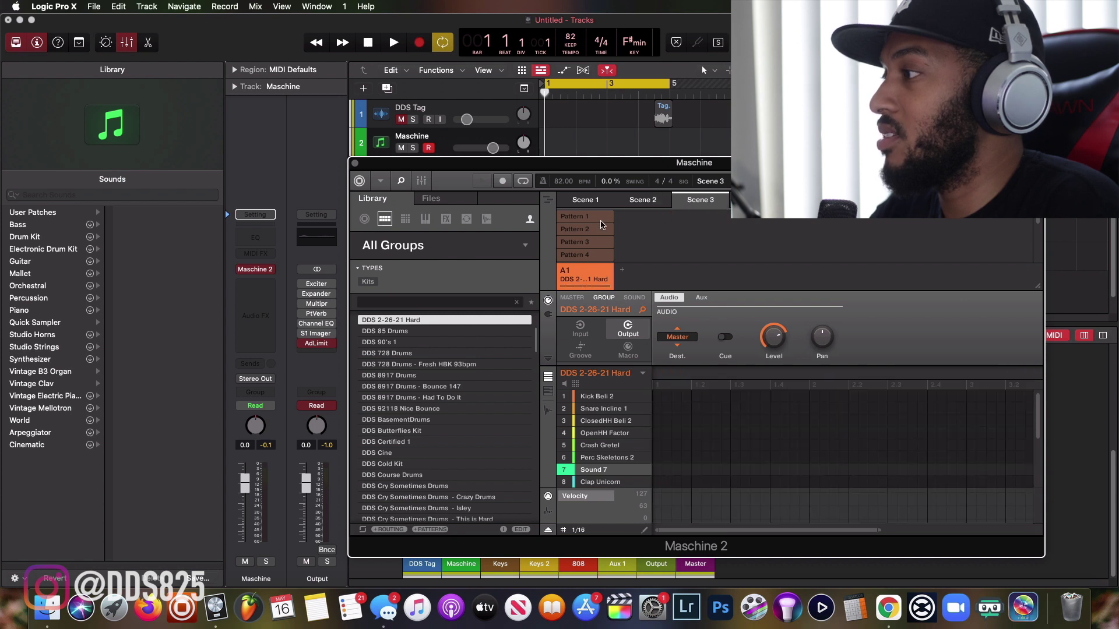
left_click(600, 218)
left_click(737, 201)
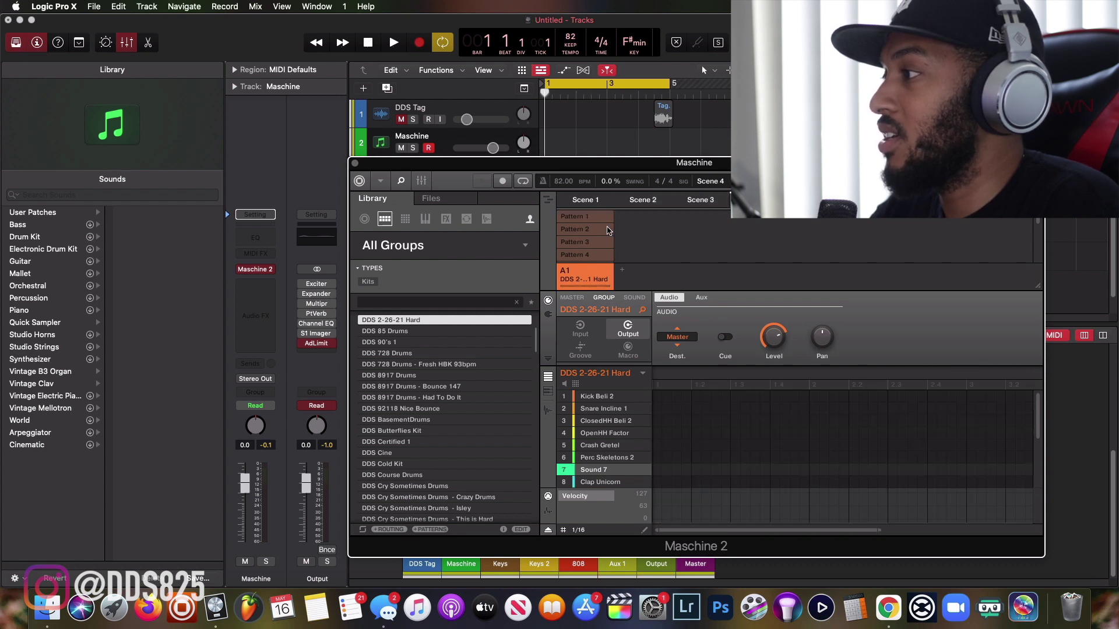
left_click(608, 229)
- Create Scene 5 with Pattern 4 and Scene 6 with Pattern 5
left_click(794, 200)
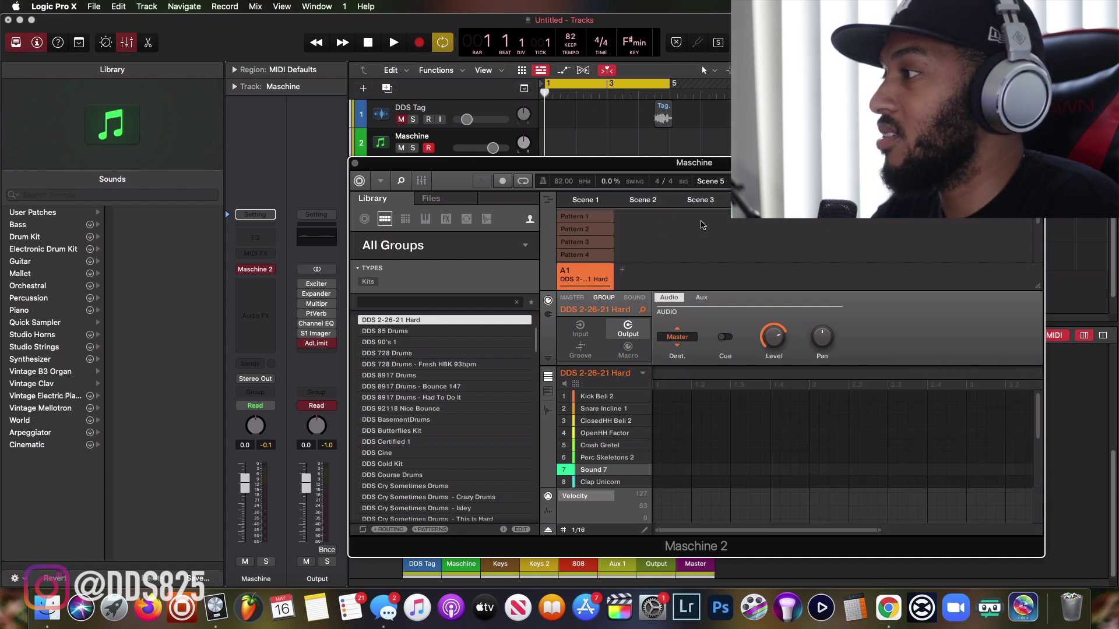
left_click(591, 256)
left_click(851, 200)
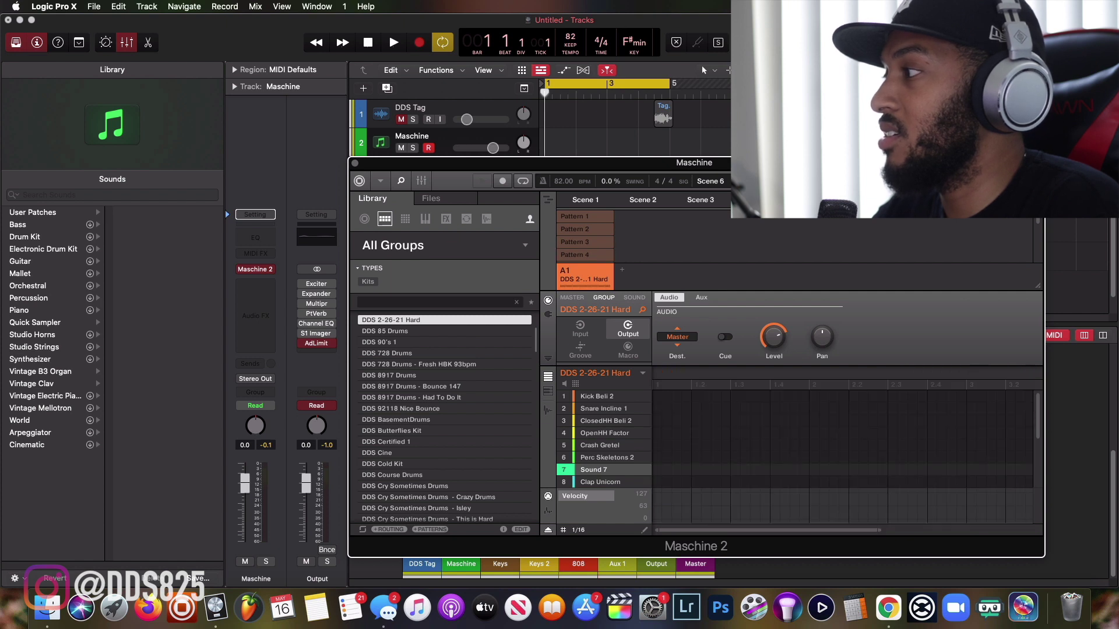
scroll(595, 248, "down", 1)
scroll(594, 249, "down", 1)
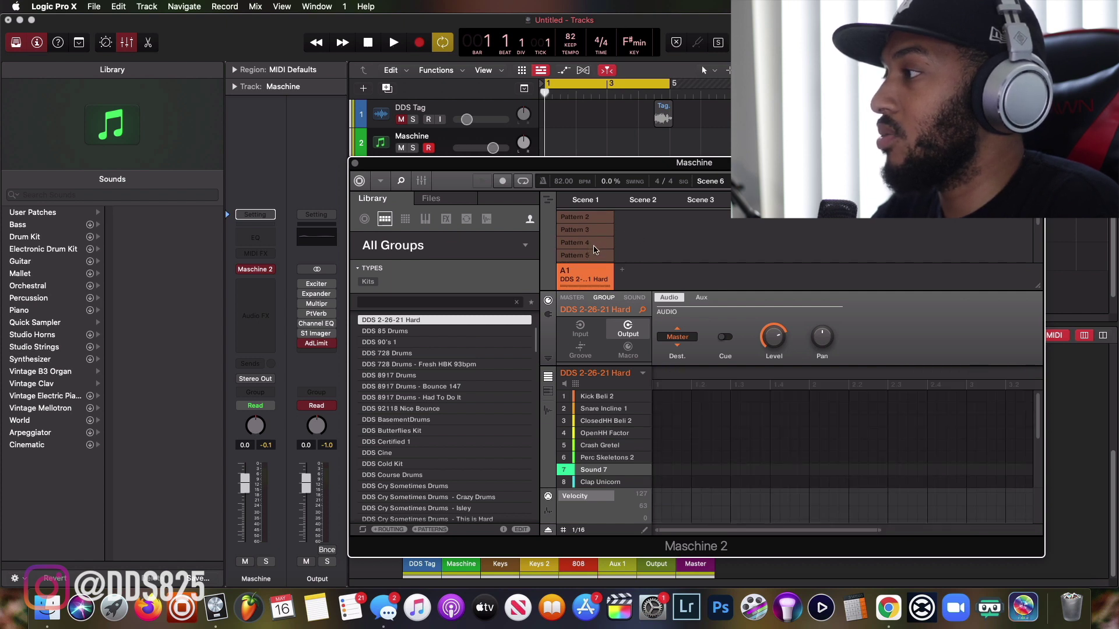
left_click(594, 245)
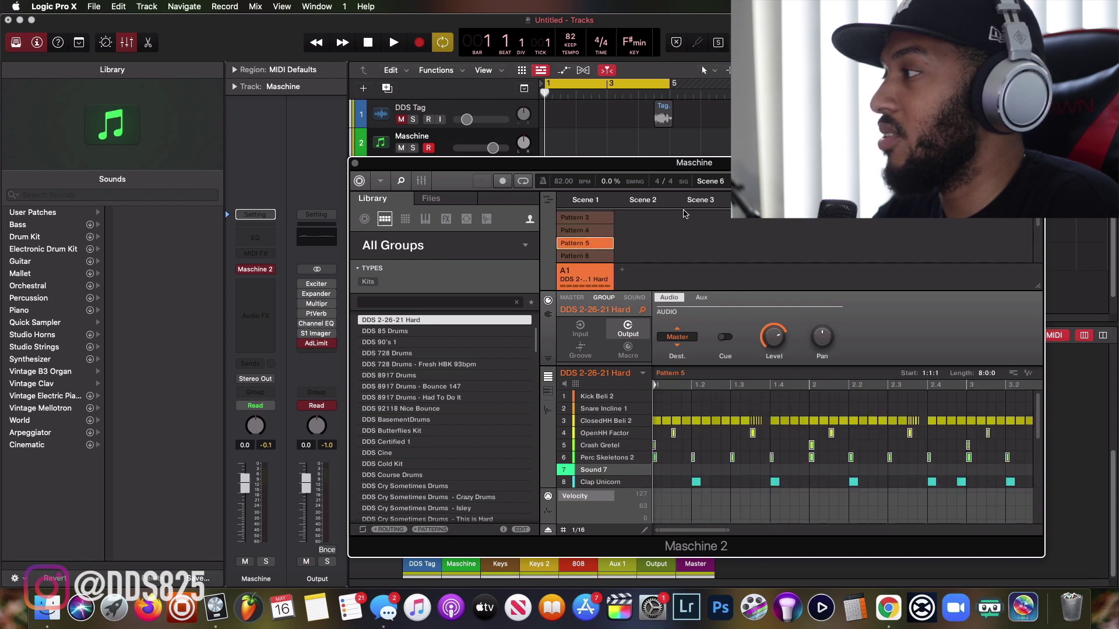
- Create Scene 7 and assign Pattern 3 to it
left_click(924, 200)
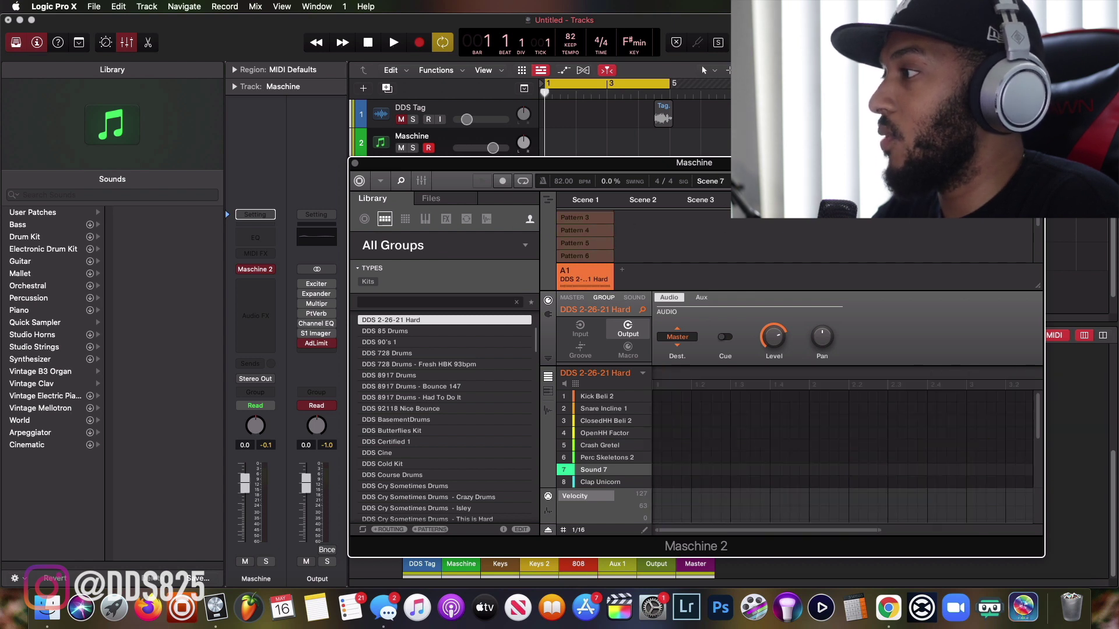
left_click(569, 218)
scroll(583, 233, "up", 2)
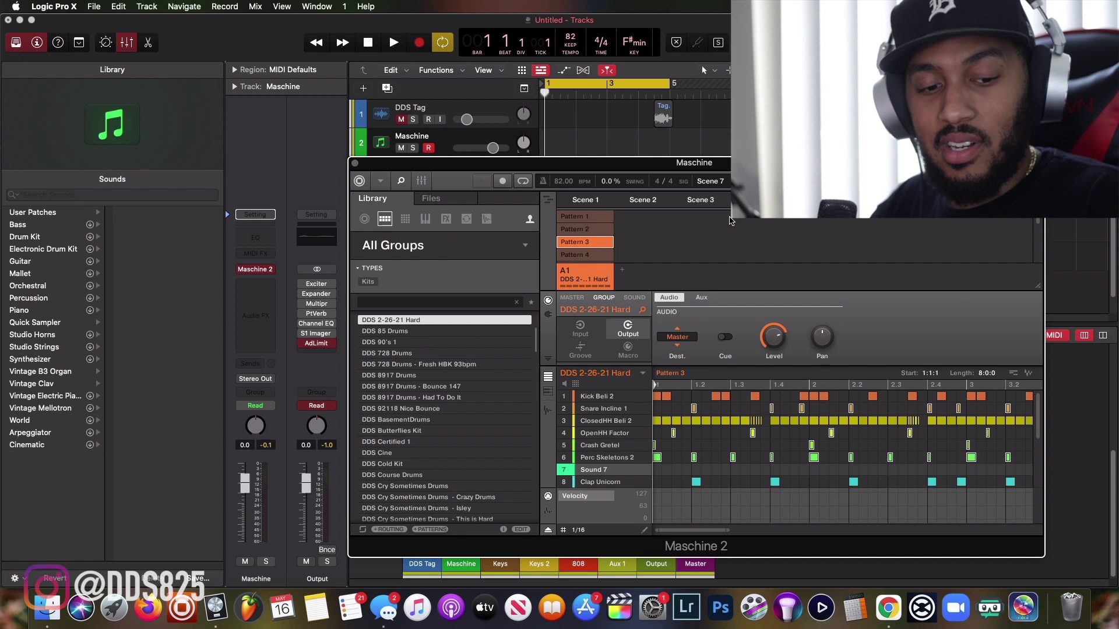
- Append Scenes 1, 2, 3 and 4 to the song in that order
right_click(608, 201)
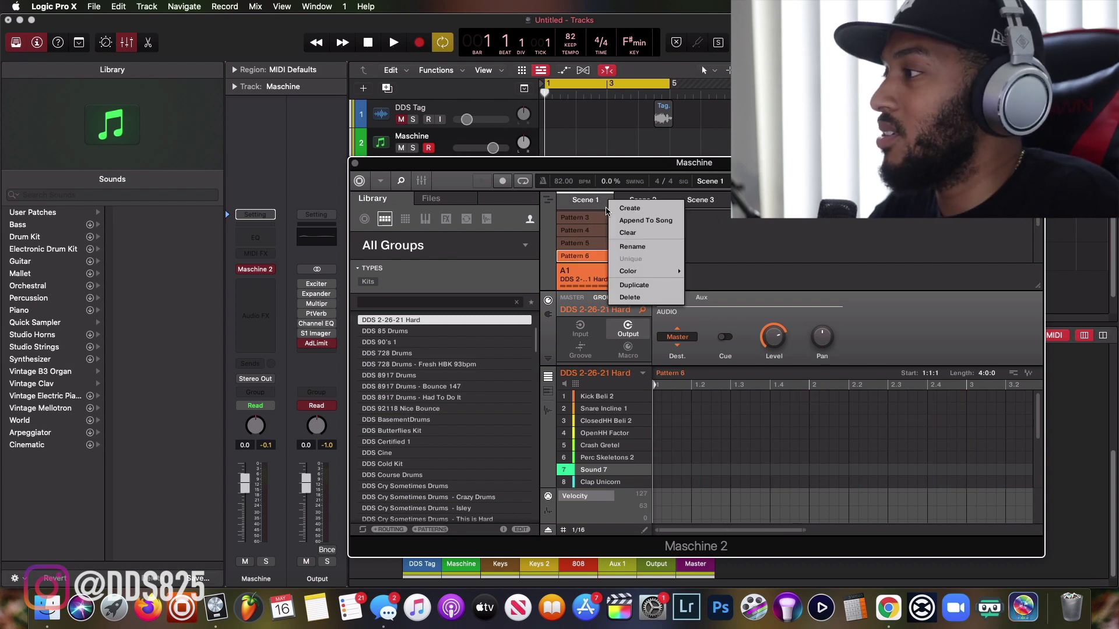
left_click(620, 222)
right_click(651, 208)
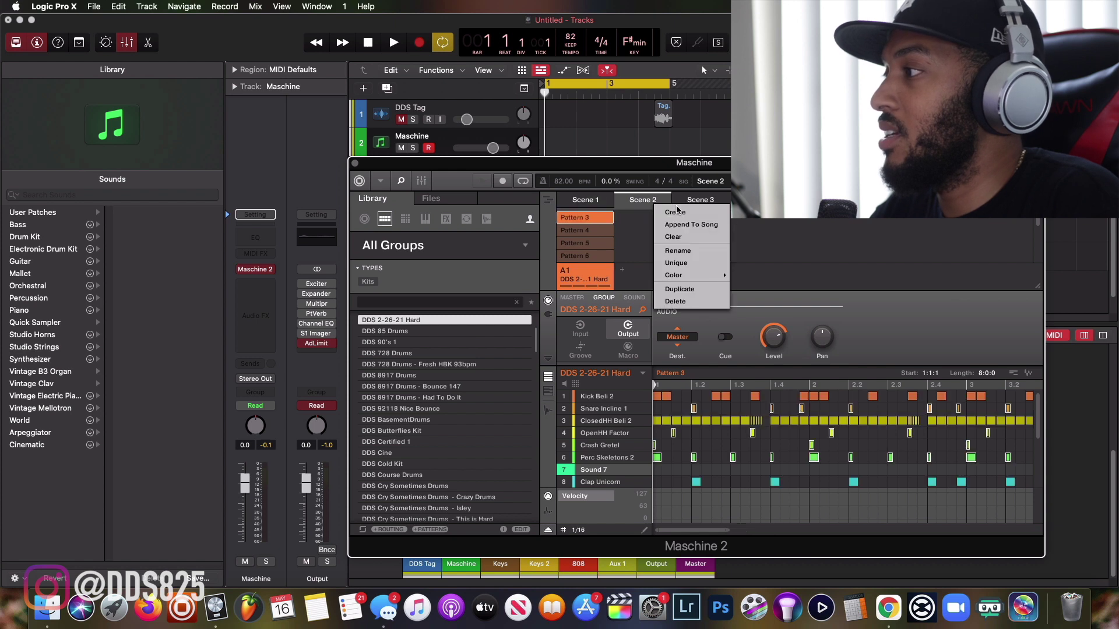
left_click(682, 225)
right_click(699, 207)
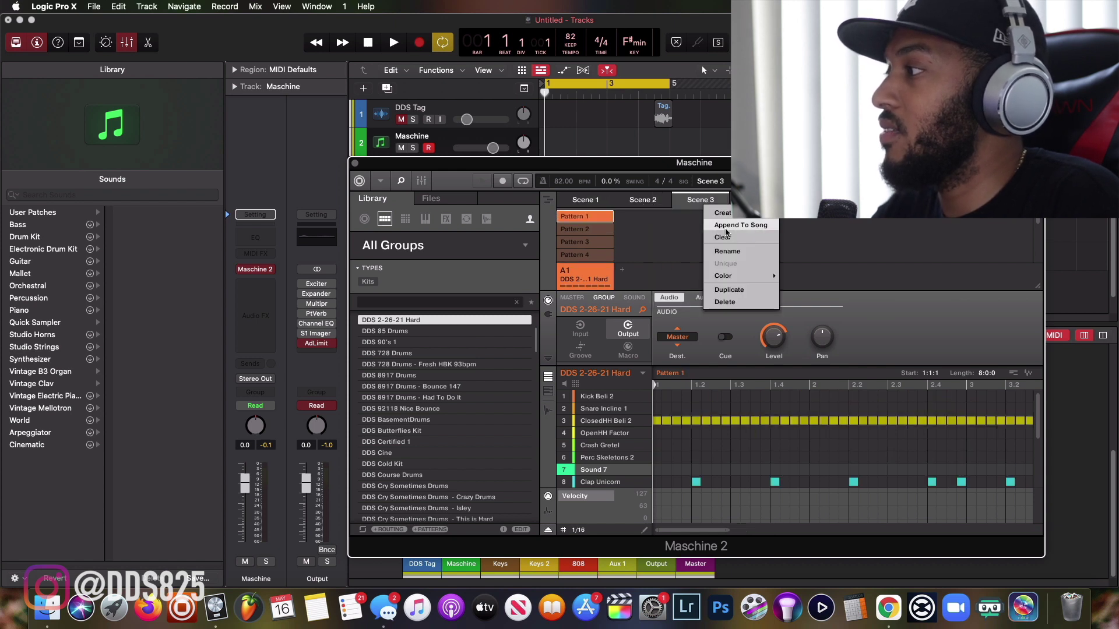
left_click(729, 228)
right_click(772, 198)
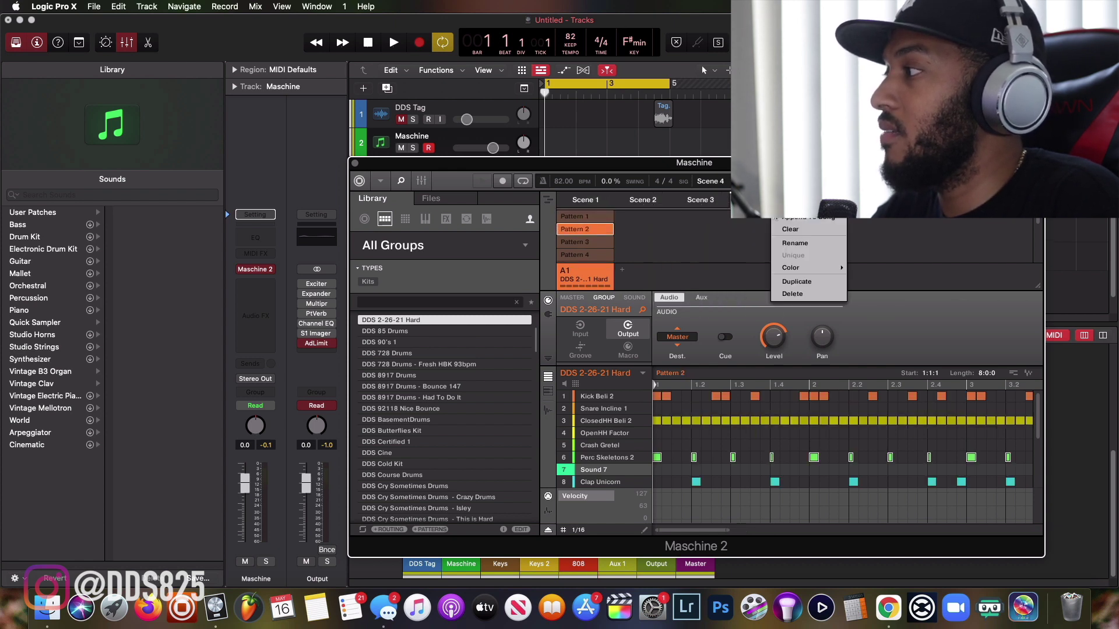
left_click(792, 217)
- Append Scenes 2, 5, 6, 2 and 7 to the end of the song in that order
right_click(664, 206)
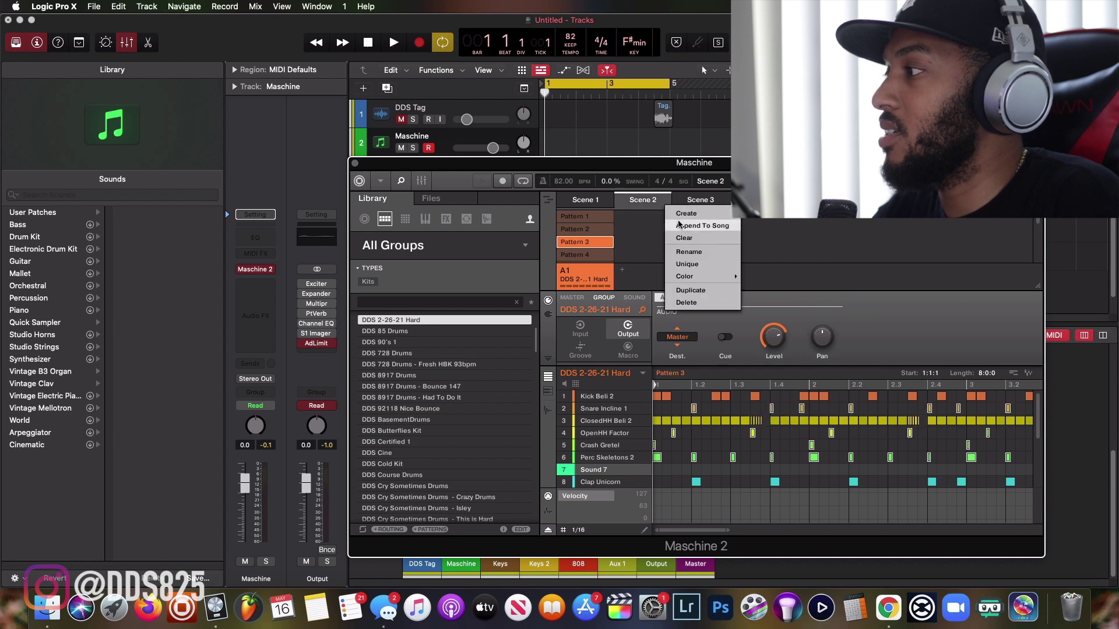
left_click(702, 226)
right_click(807, 204)
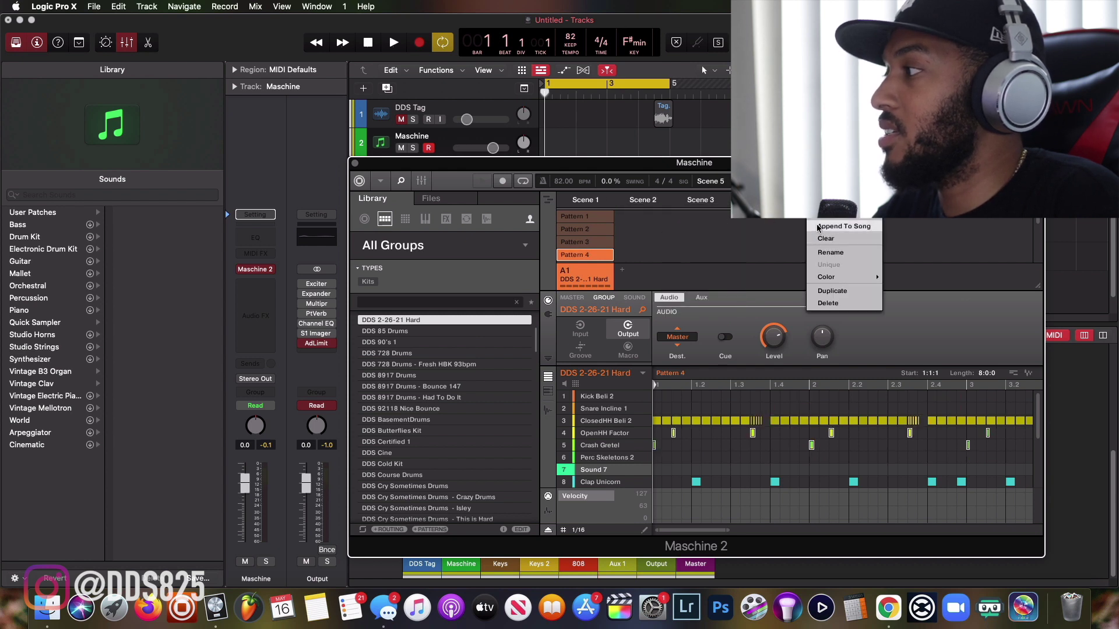
left_click(847, 222)
right_click(868, 202)
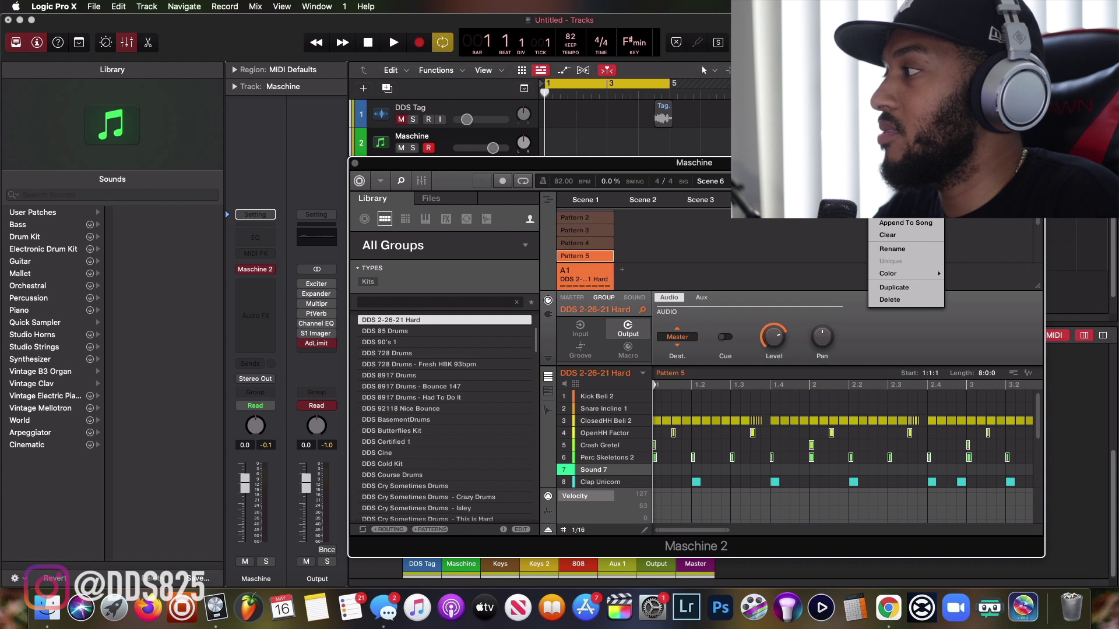
left_click(875, 223)
right_click(639, 203)
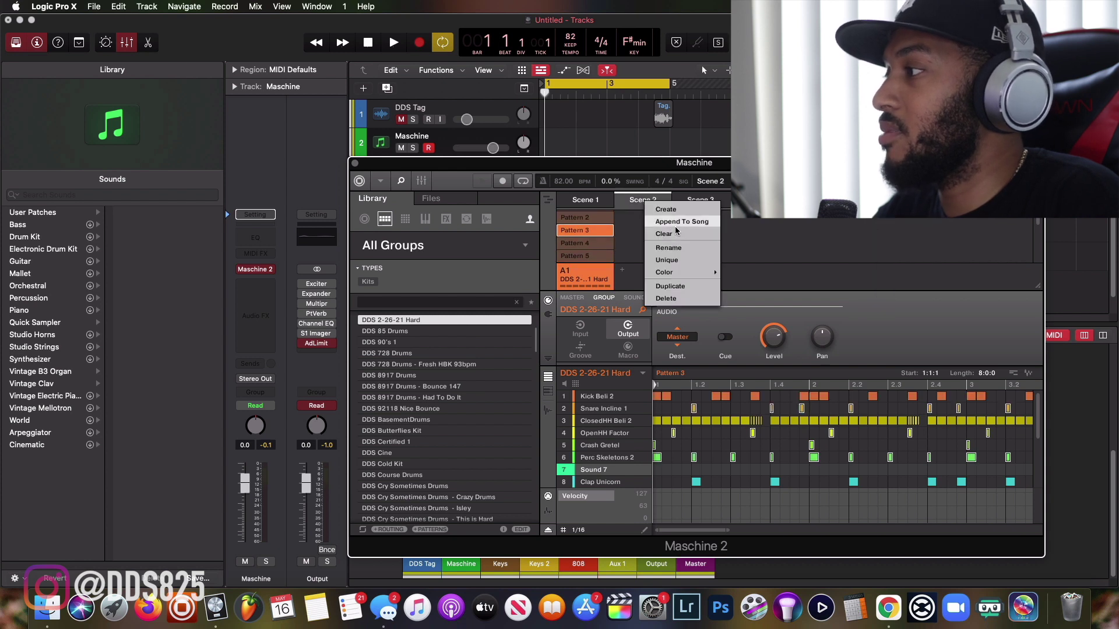
left_click(672, 221)
right_click(931, 203)
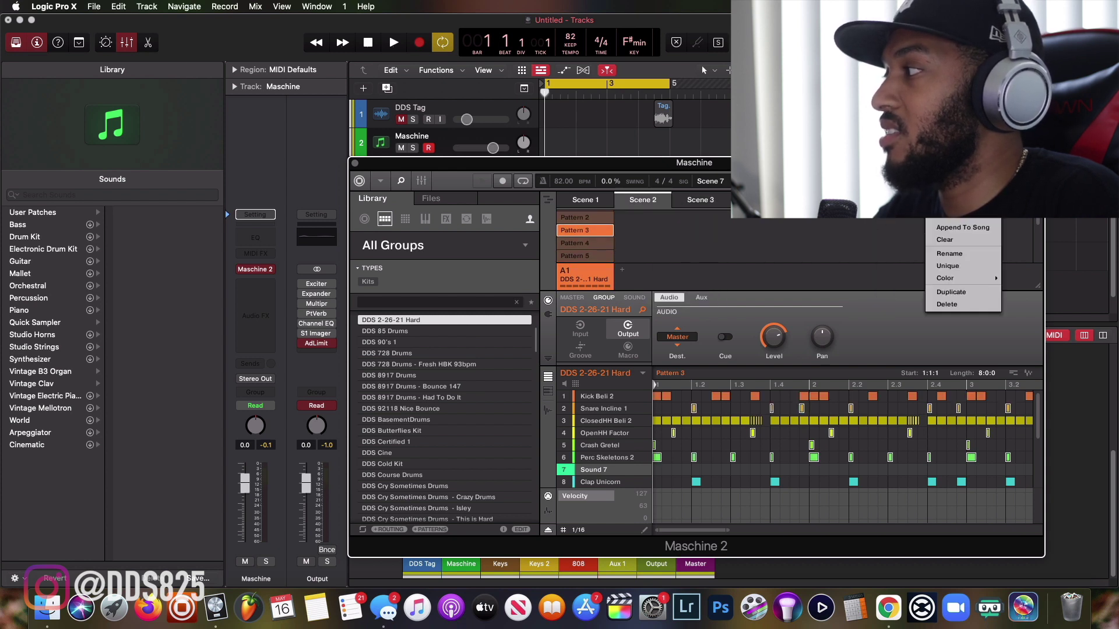
left_click(962, 220)
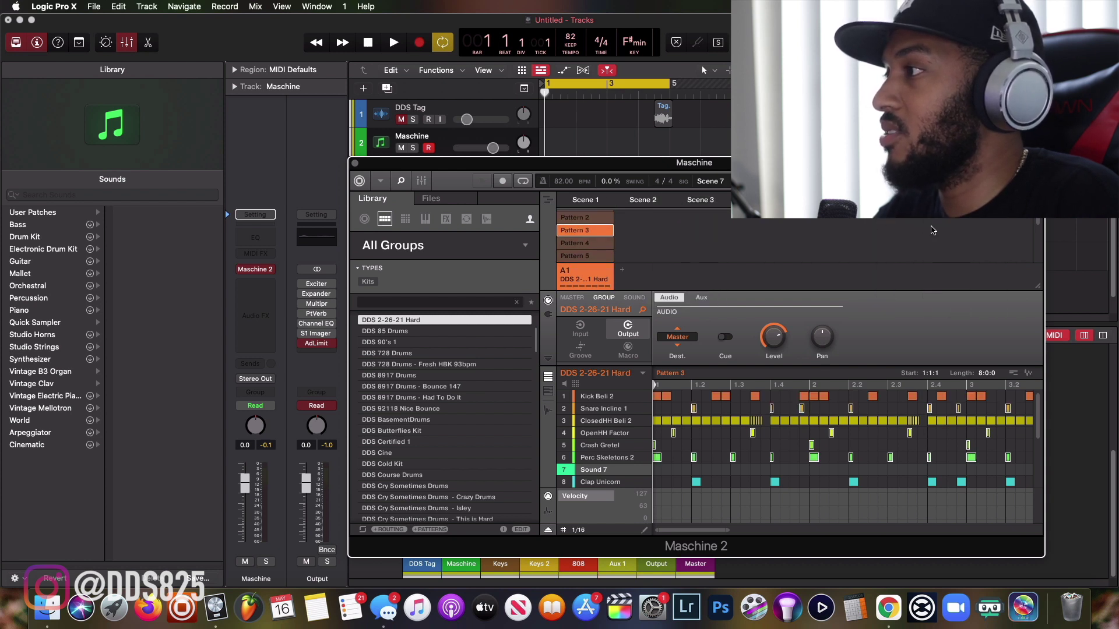
- Switch Maschine to the song arrangement and fit the sequence of appended scenes in its timeline
key("Tab")
left_click(898, 220)
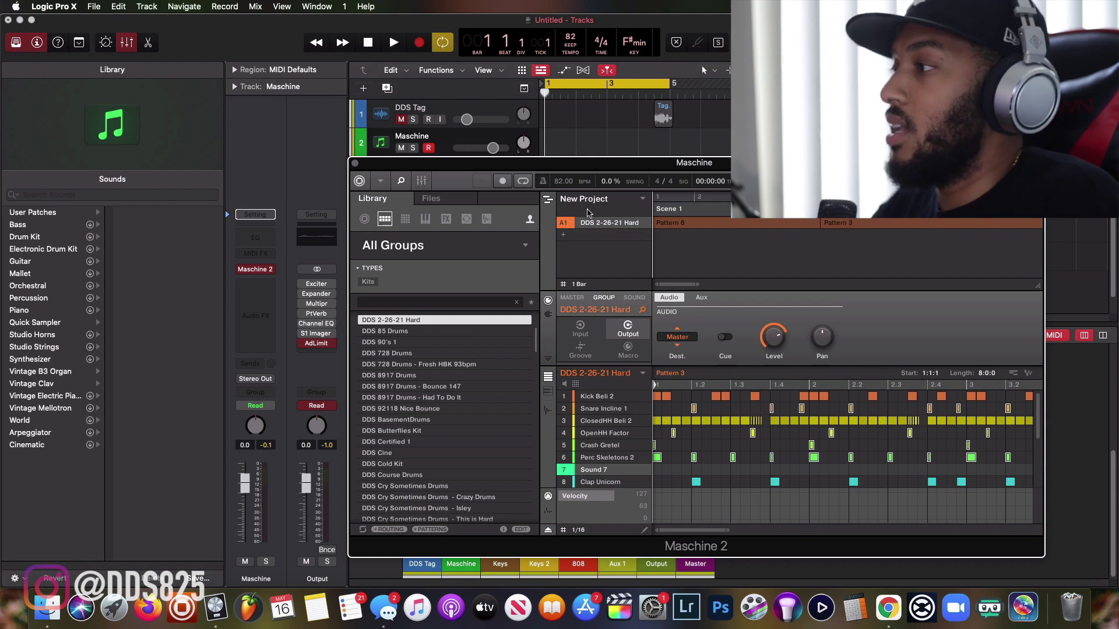
left_click_drag(581, 169, 545, 165)
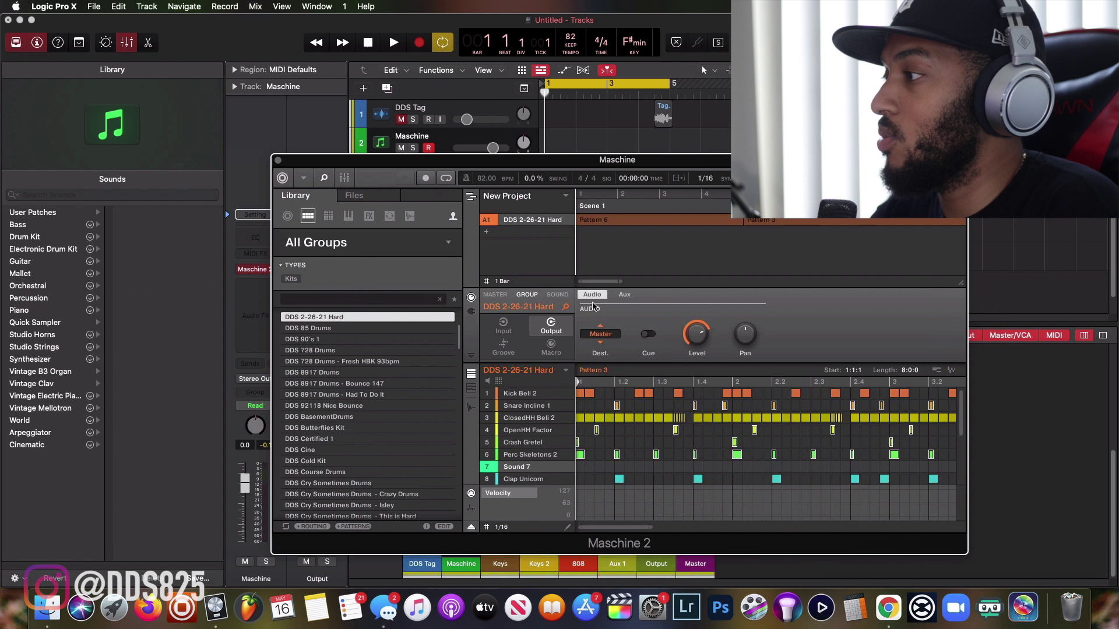
left_click_drag(620, 282, 566, 383)
- Select the Kick Beli 2 sound and filter the library to favorite factory one-shots
left_click(532, 394)
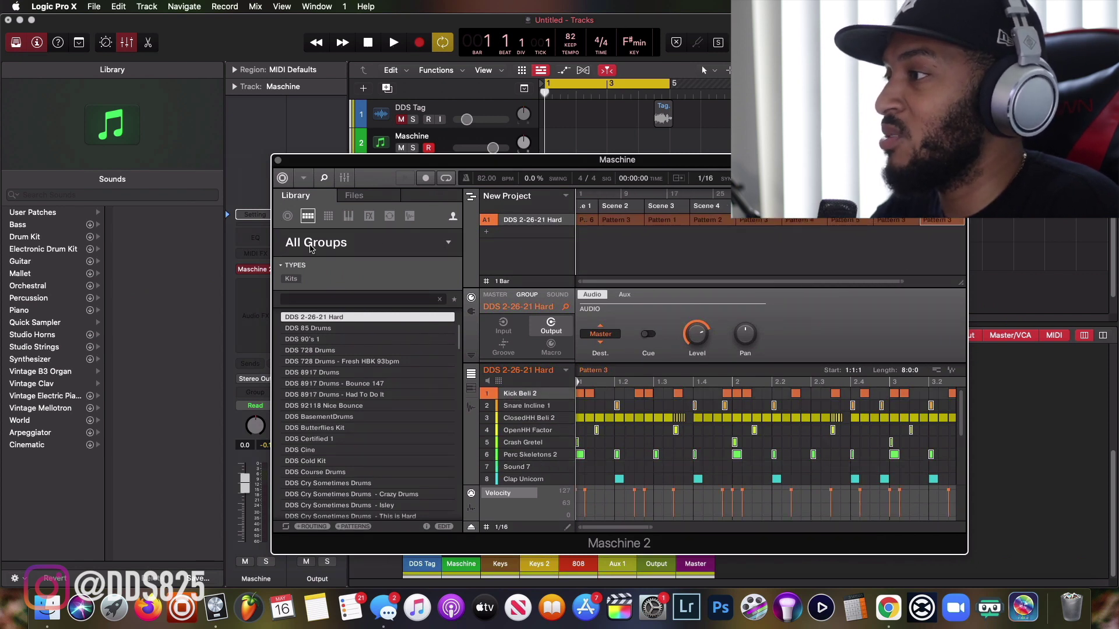
left_click(410, 216)
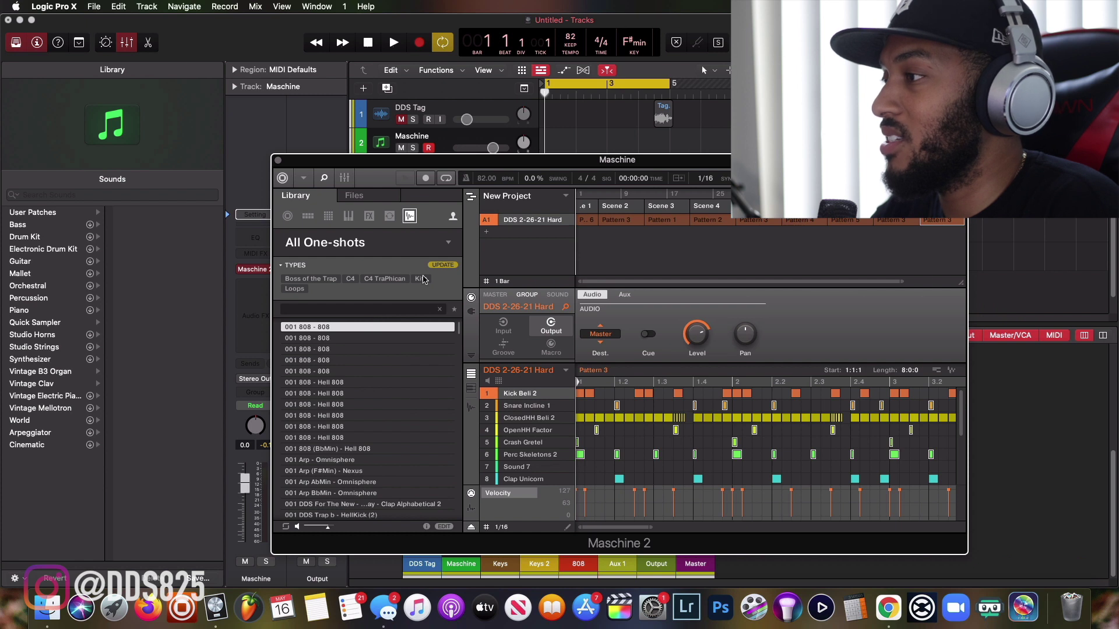
left_click(453, 217)
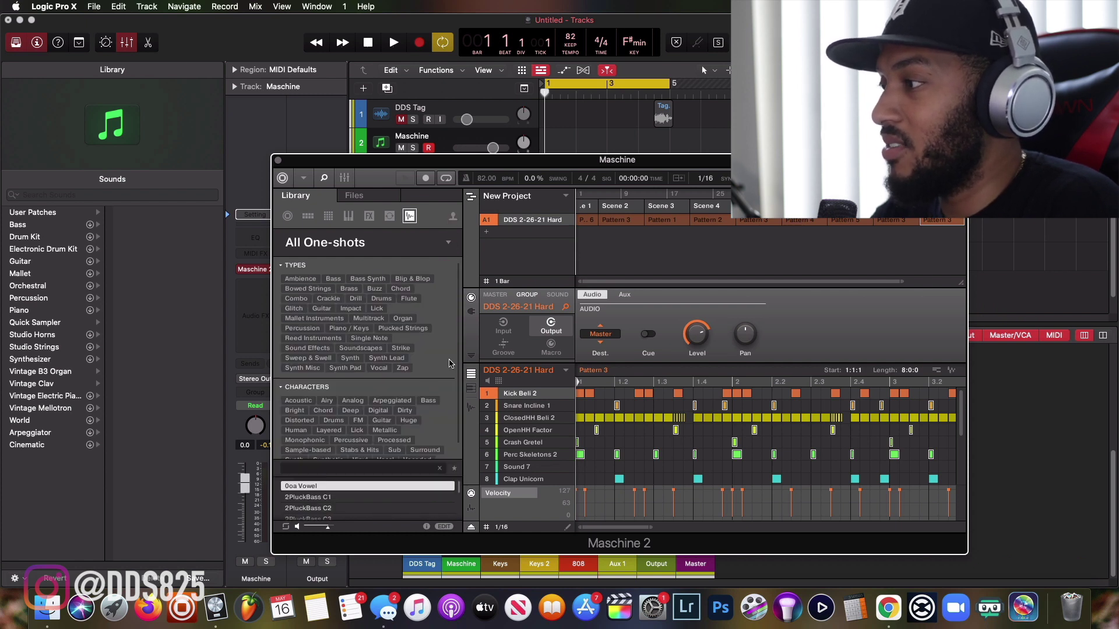
left_click(454, 470)
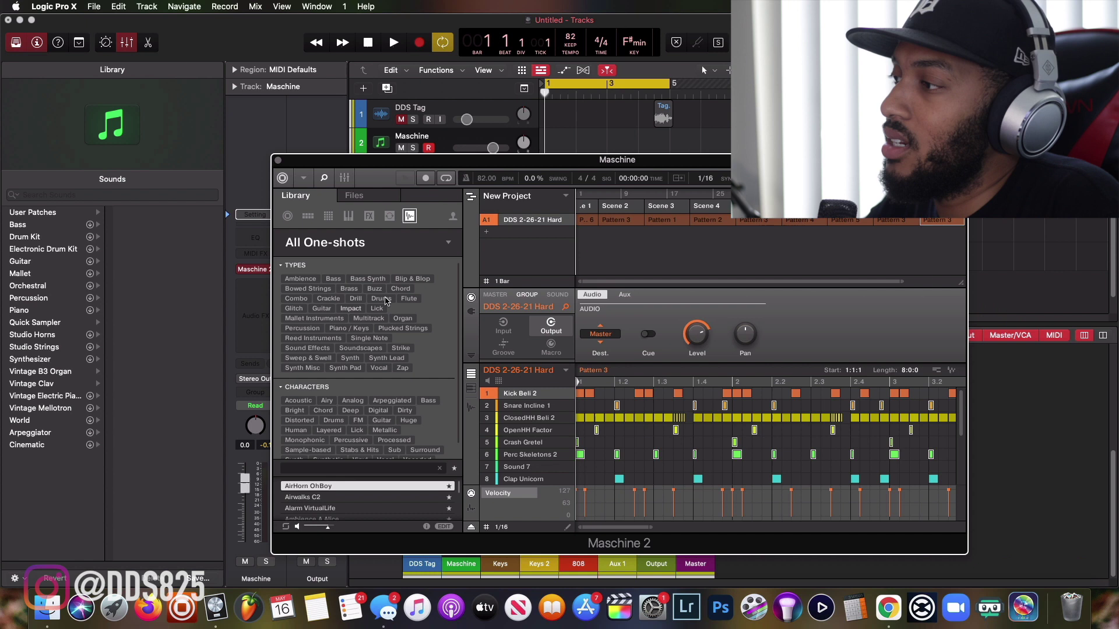
- Narrow the one-shot library to kick drums with the Drums type and Kick subtype filters
left_click(381, 299)
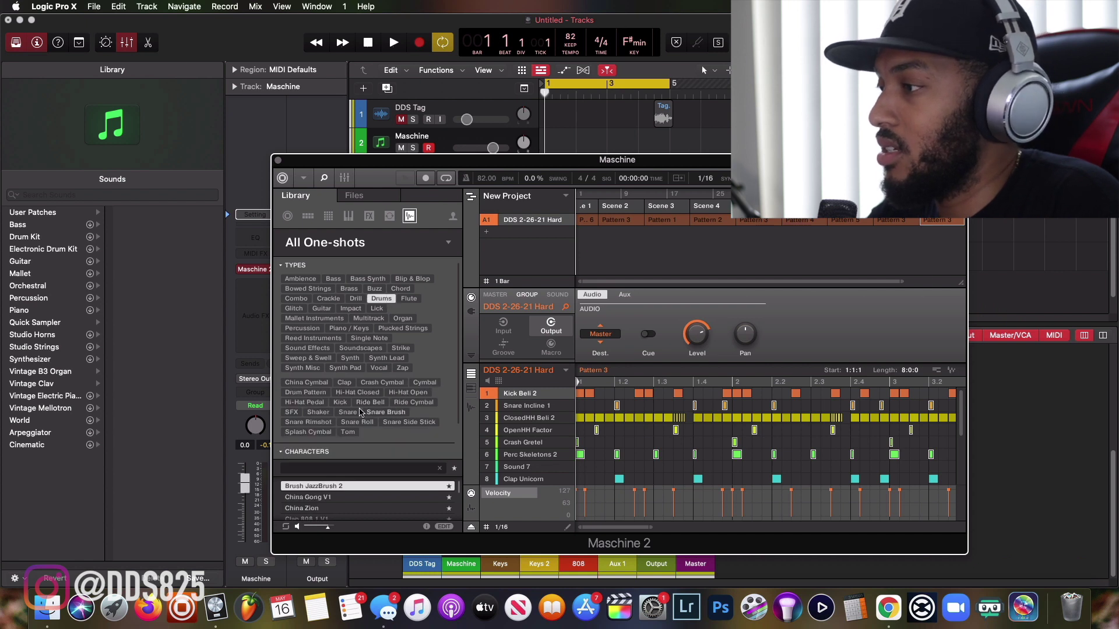
left_click(340, 402)
scroll(398, 506, "down", 2)
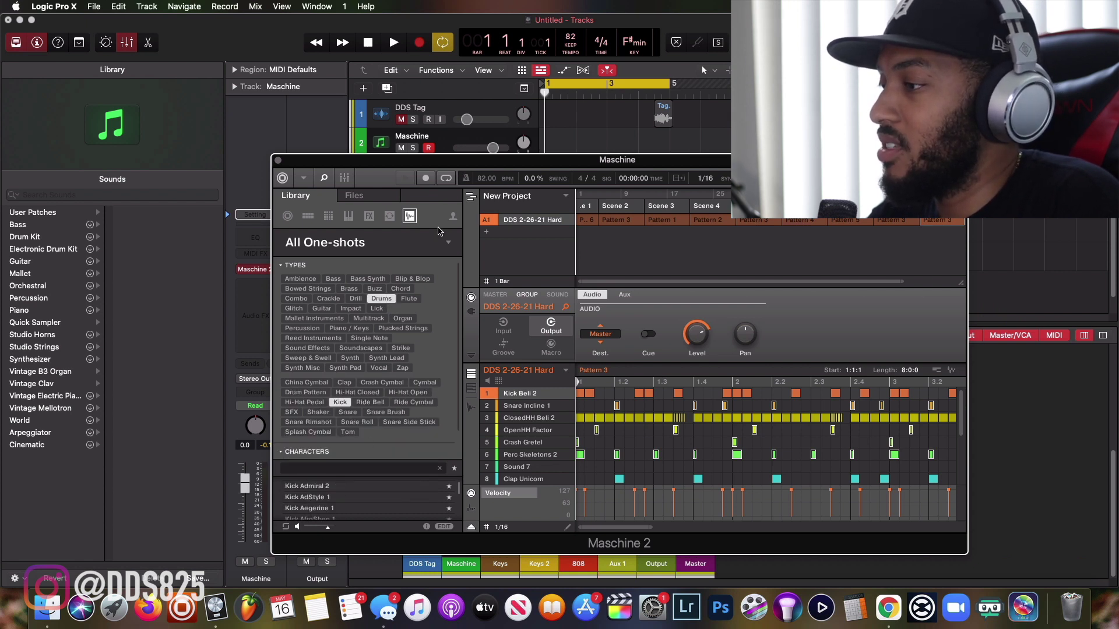
- Switch the Maschine view to the medium size and reposition its window so the full sample list fits on screen
left_click(303, 178)
mouse_move(338, 221)
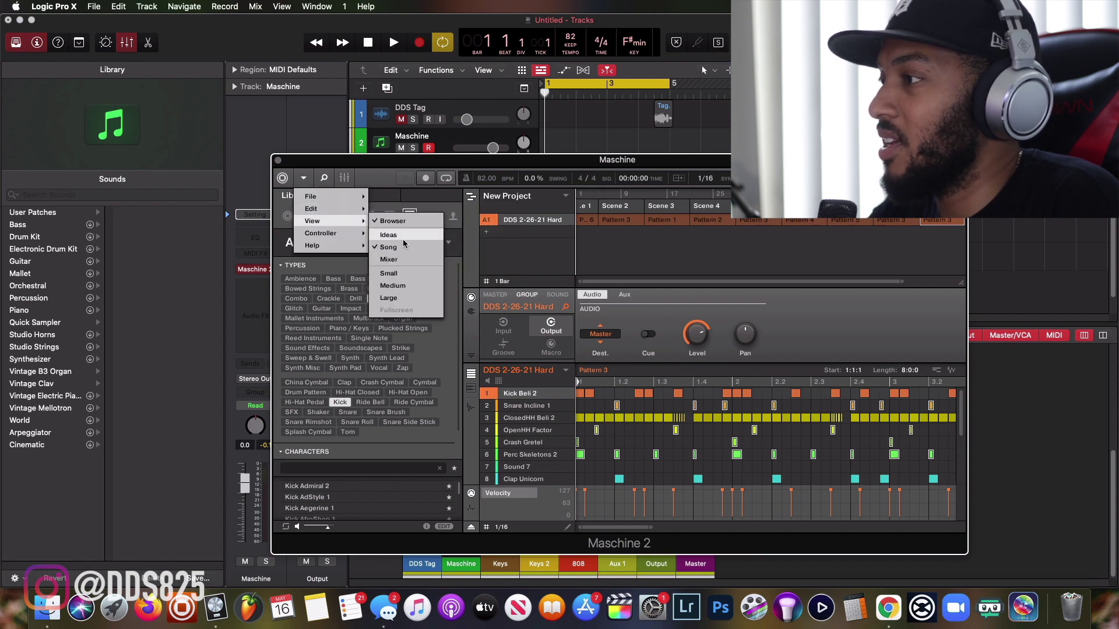
left_click(396, 286)
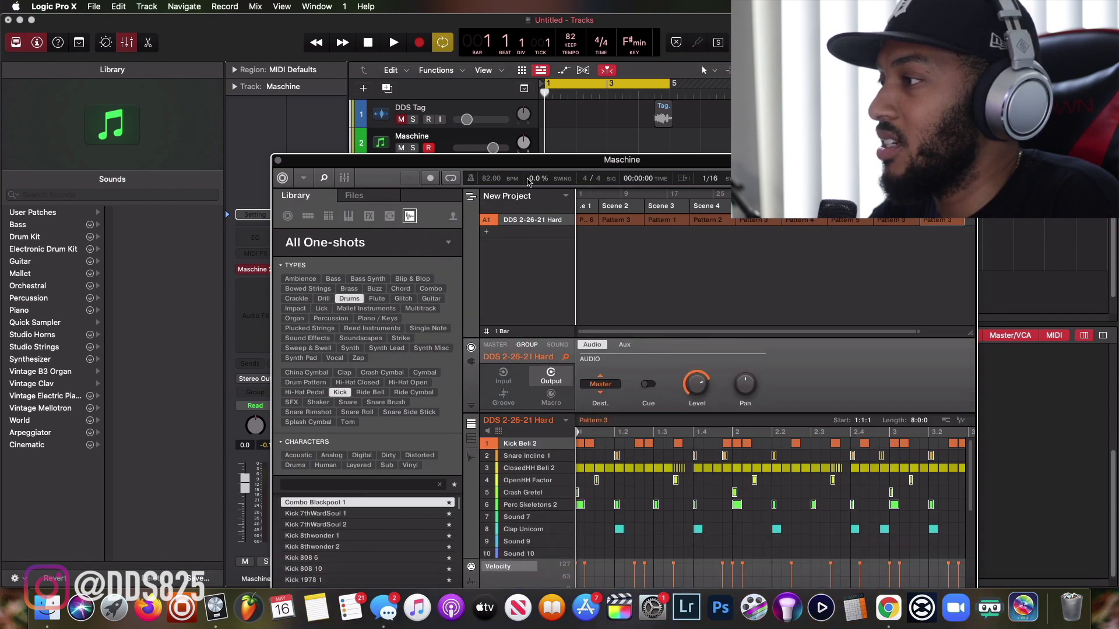
left_click_drag(465, 168, 373, 82)
- Replace the Kick Beli 2 sound in slot 1 with the Kick Birla one-shot from the library
scroll(304, 431, "down", 5)
scroll(303, 461, "down", 5)
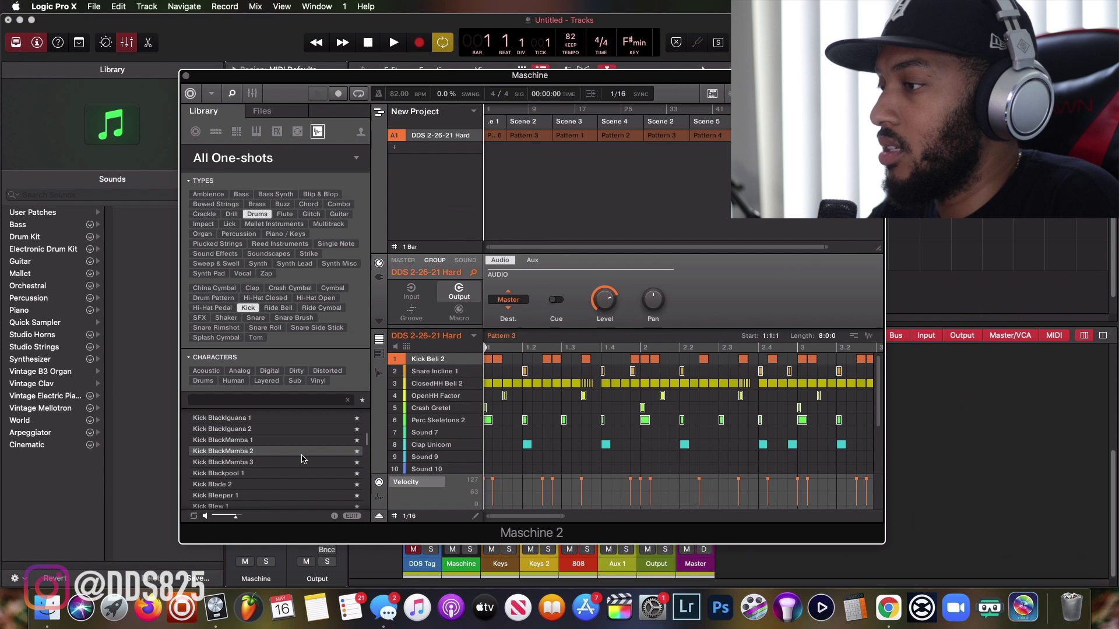
scroll(274, 440, "up", 3)
left_click(272, 450)
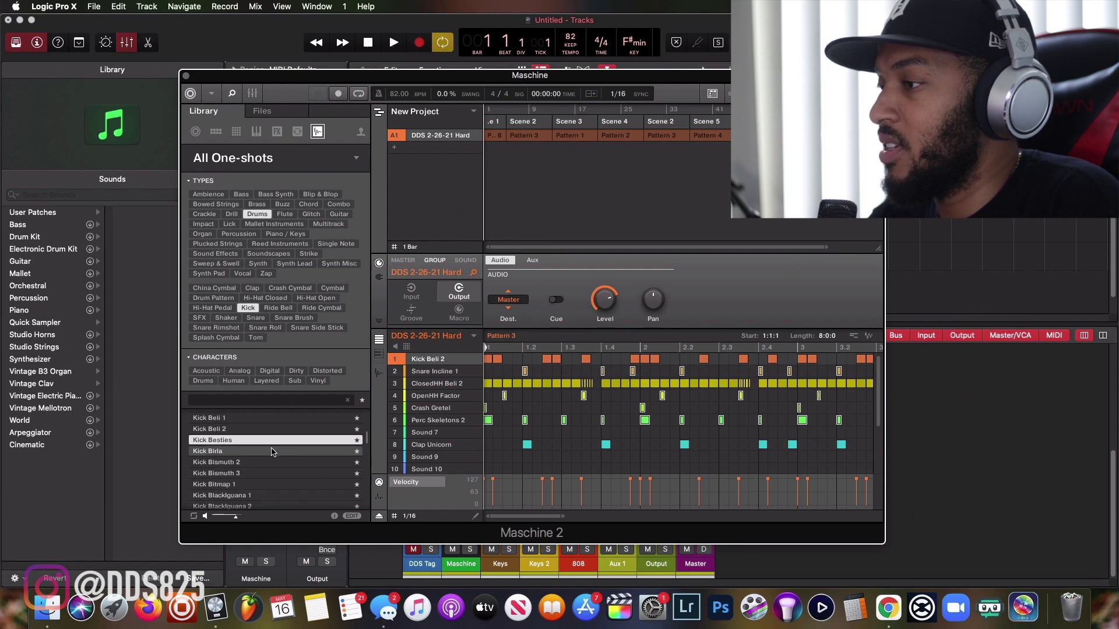
left_click_drag(272, 450, 438, 364)
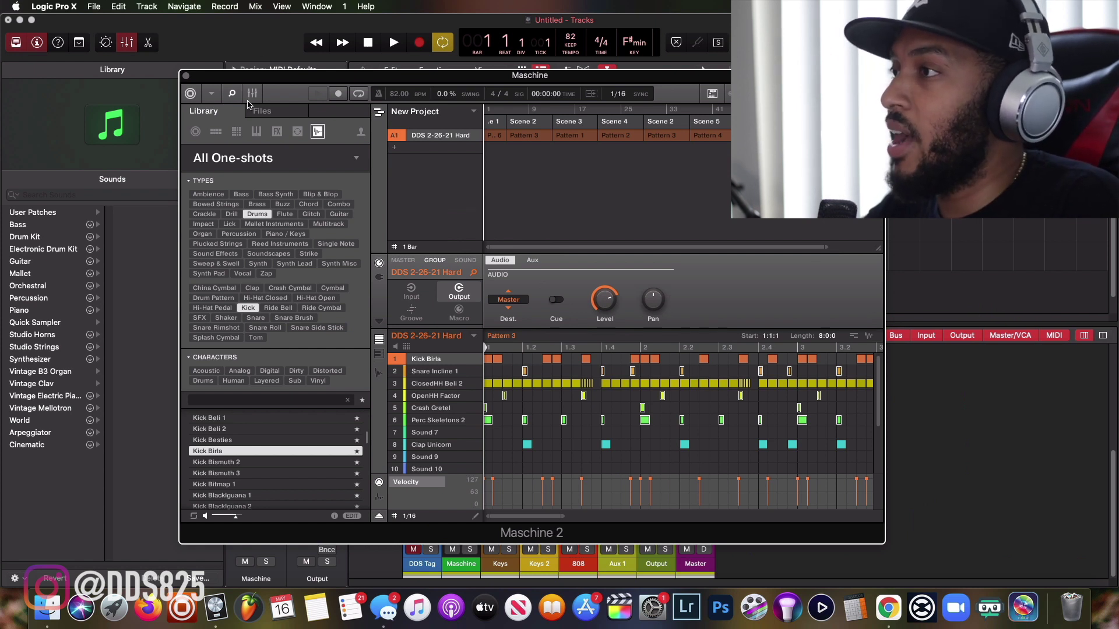
- Start an audio export of the Maschine song and enter 16th as its name
left_click(212, 94)
mouse_move(236, 114)
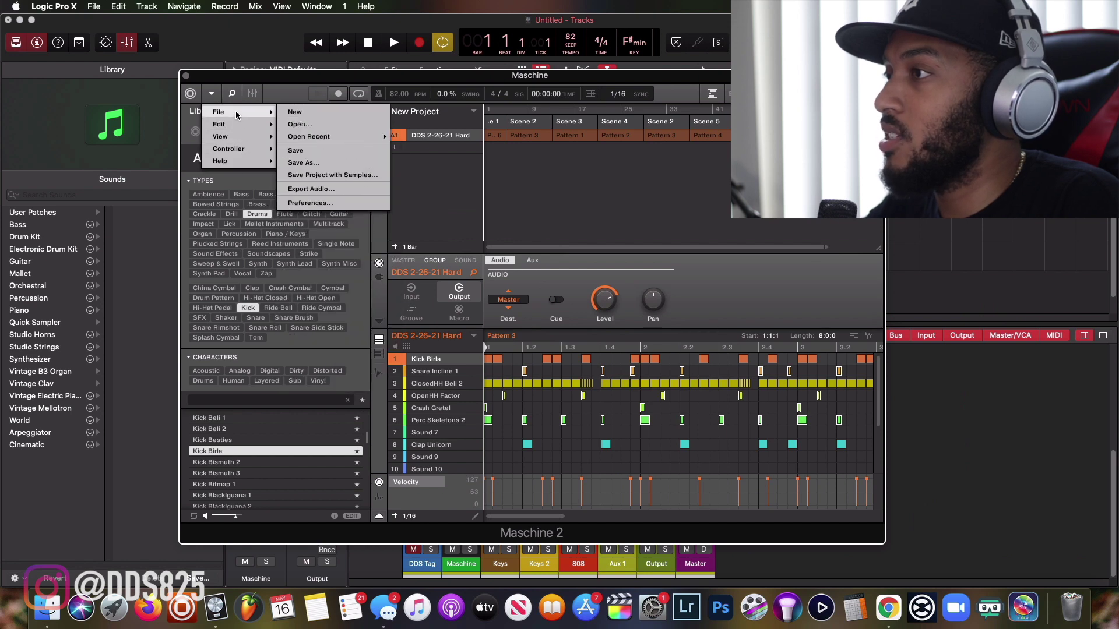
left_click(326, 189)
left_click(611, 396)
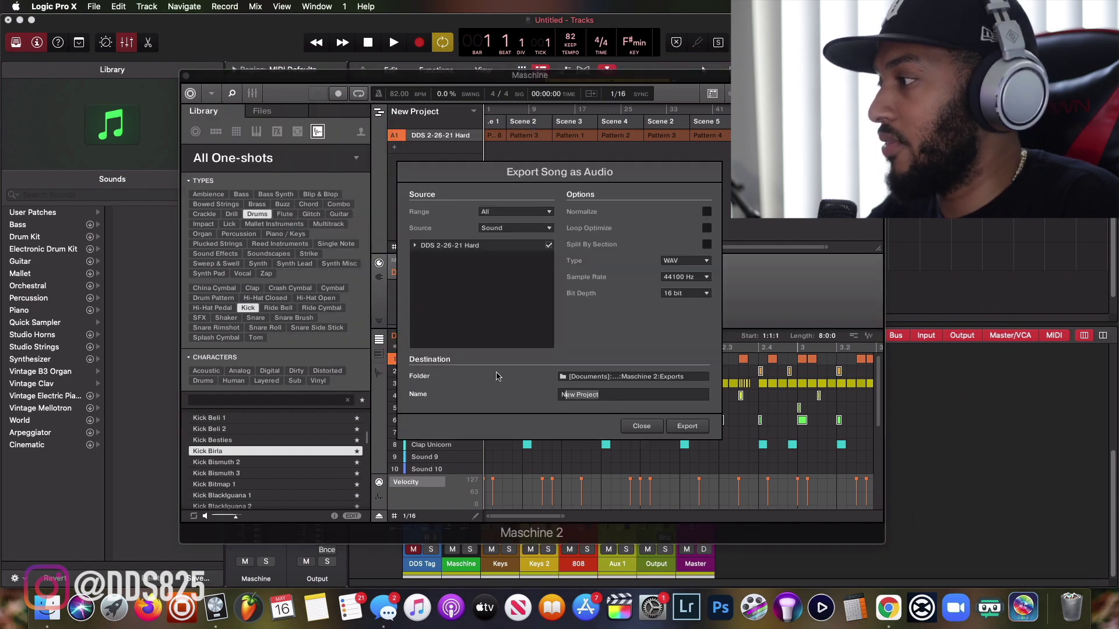
type("16")
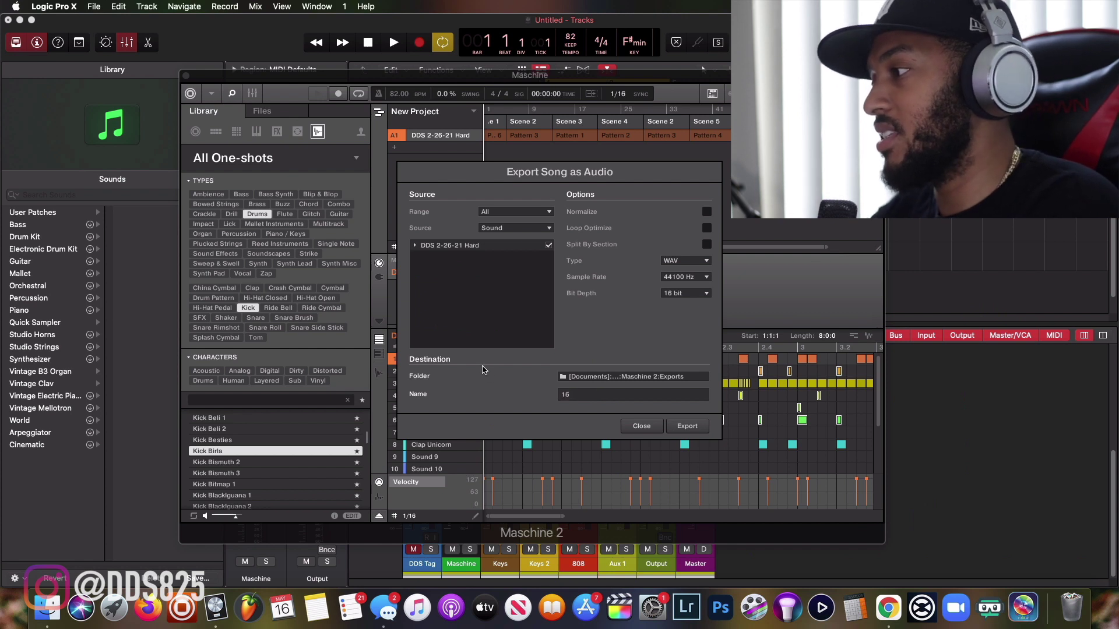
type("th")
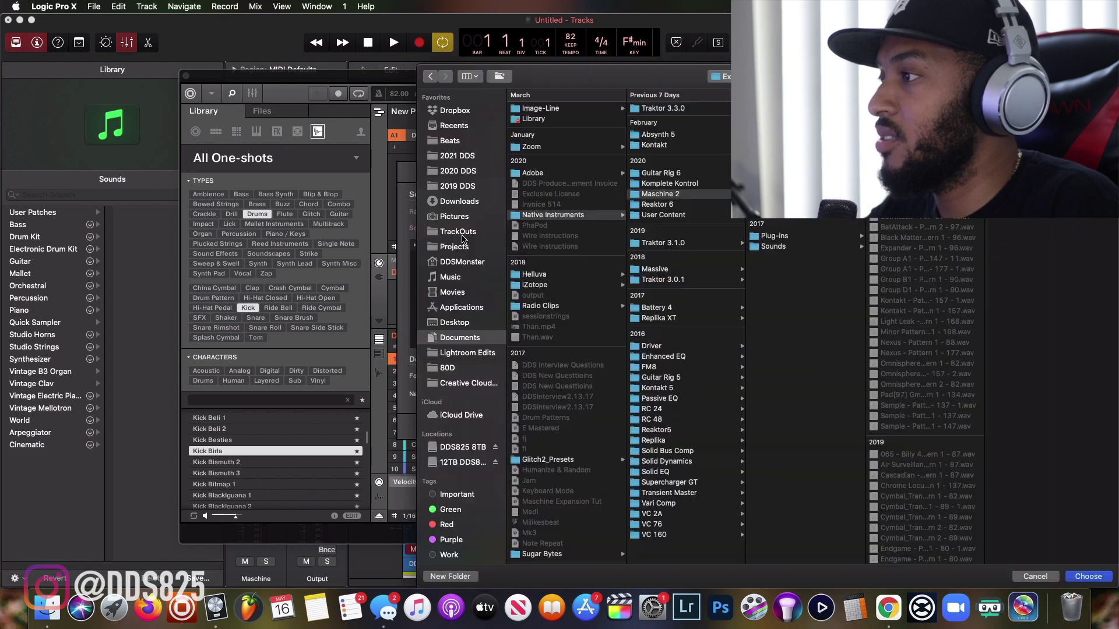
- Set the export destination to the May folder inside TrackOuts > 2021
left_click(461, 233)
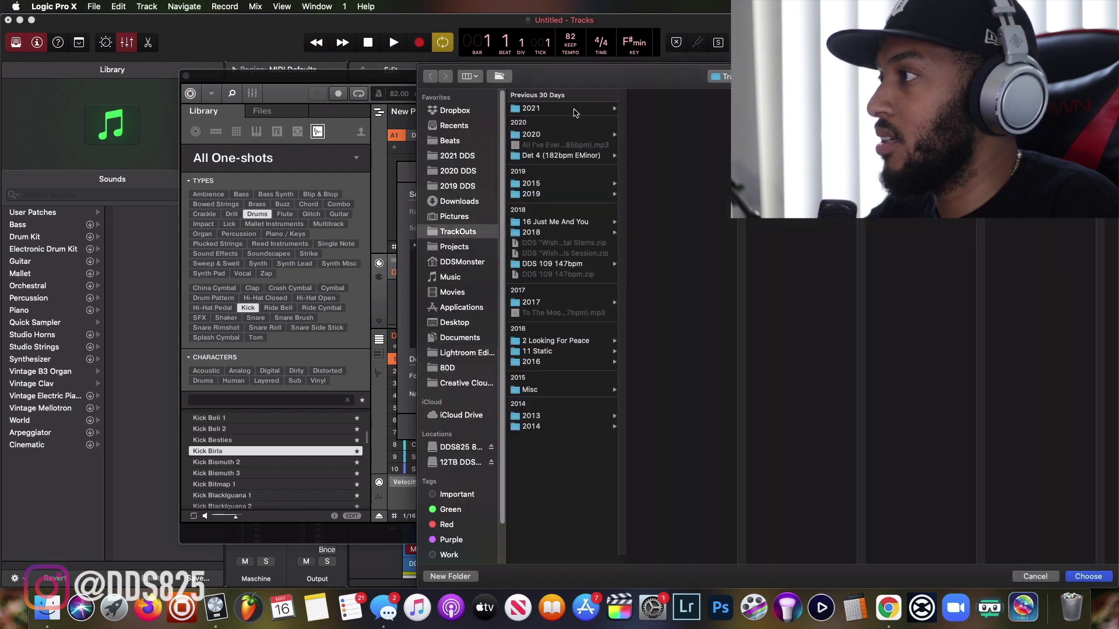
left_click(575, 109)
left_click(705, 109)
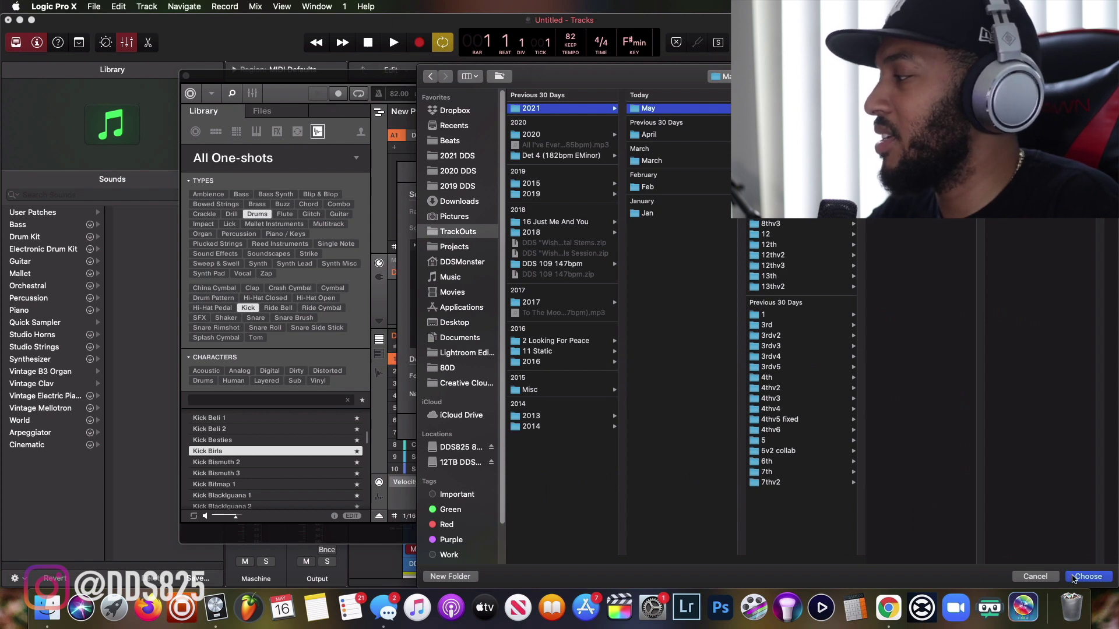
left_click(1086, 576)
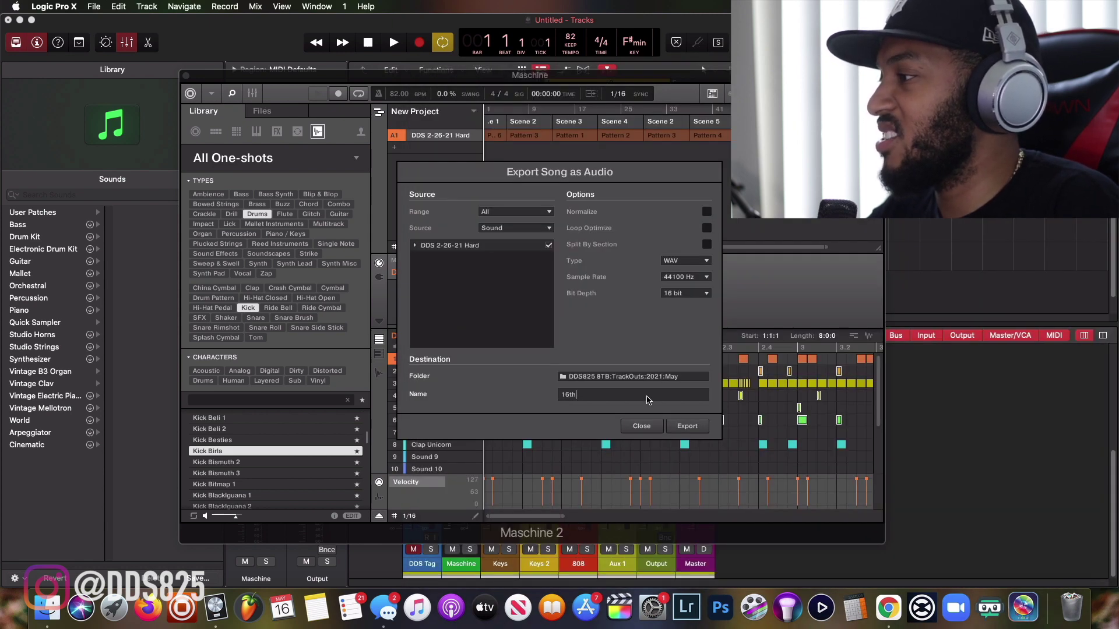
- Extend the export name to 16thv2, export the individual sounds as WAV files and close the export dialog
type("v2")
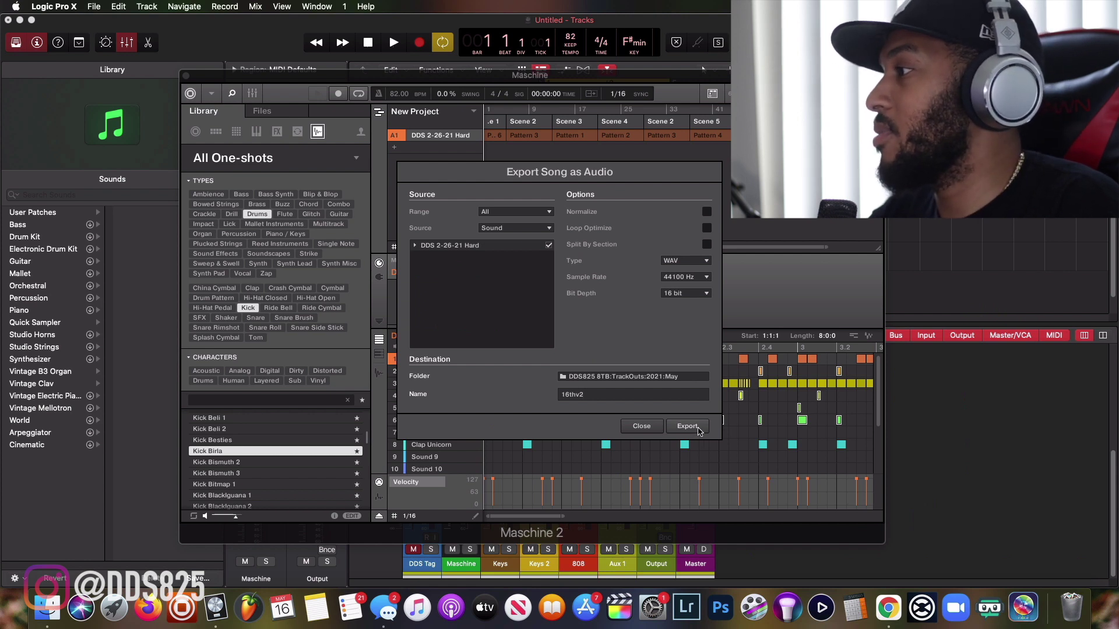
left_click(699, 430)
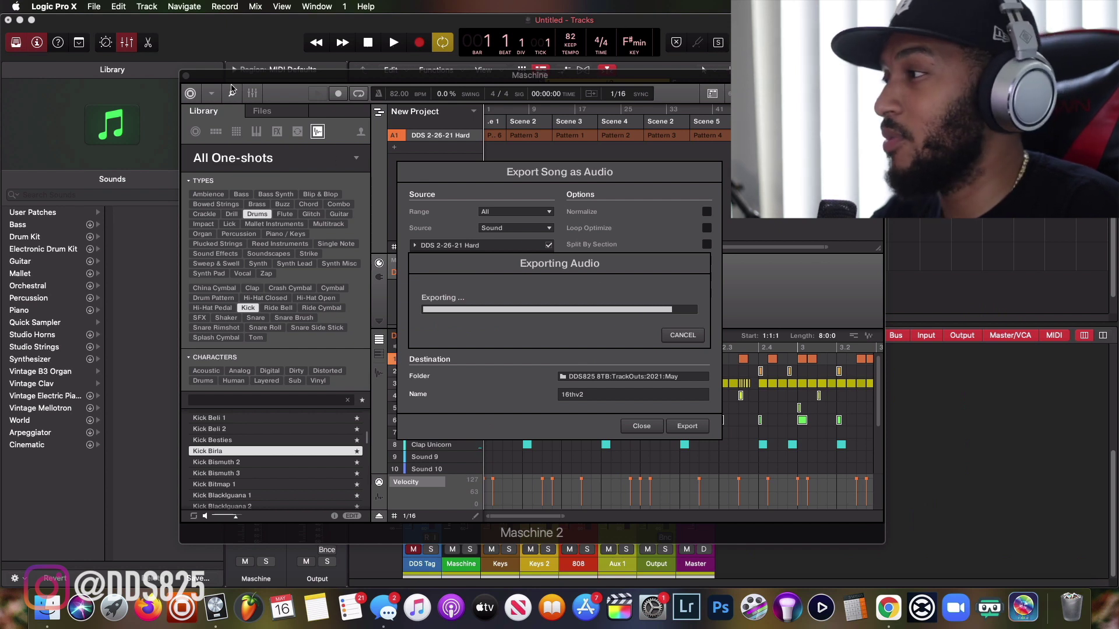
left_click(647, 426)
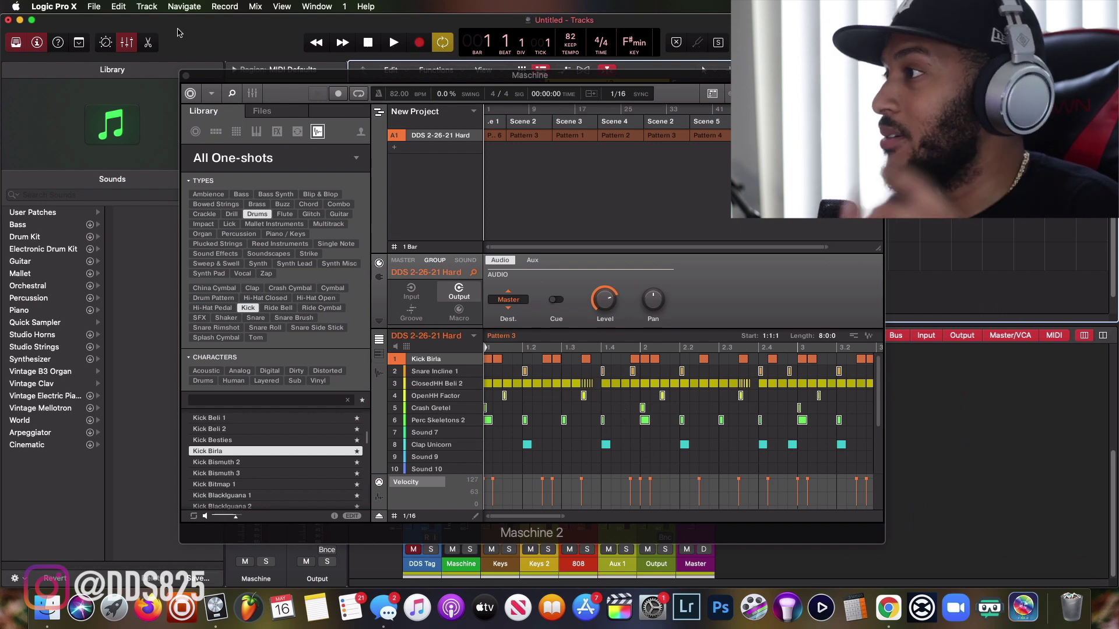
- Close the Maschine window and import the exported drum stems as audio tracks below the 808 track, starting at bar 1
left_click(194, 81)
left_click(186, 77)
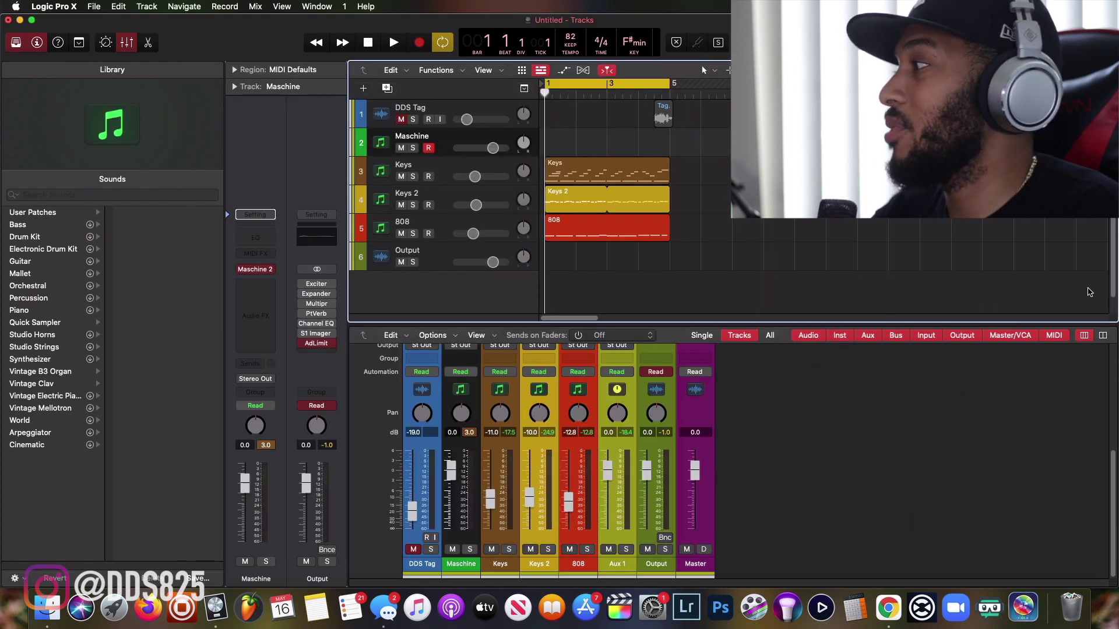
left_click_drag(958, 240, 452, 291)
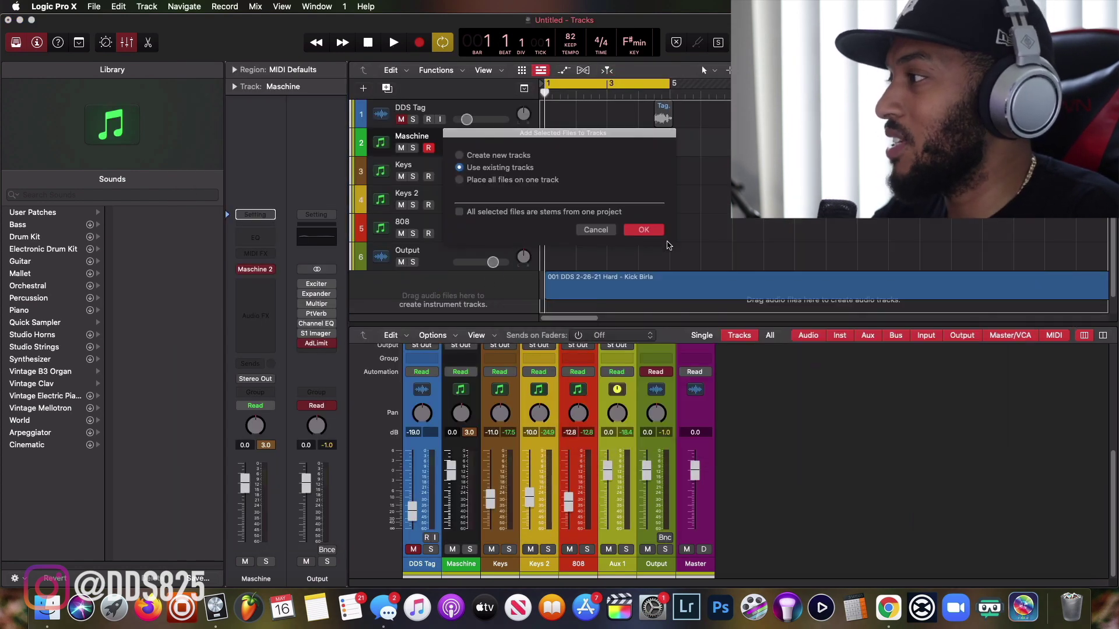
key("Return")
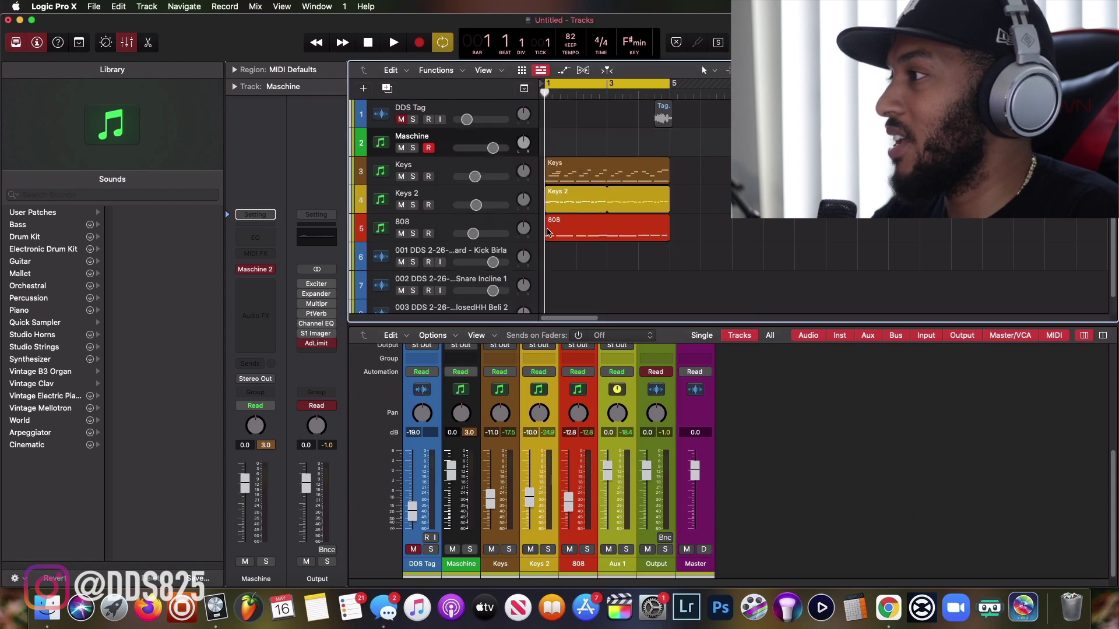
- Set the Kick Birla stem's volume to -8 dB and the Snare Incline 1 stem's volume to -10 dB
scroll(475, 260, "down", 4)
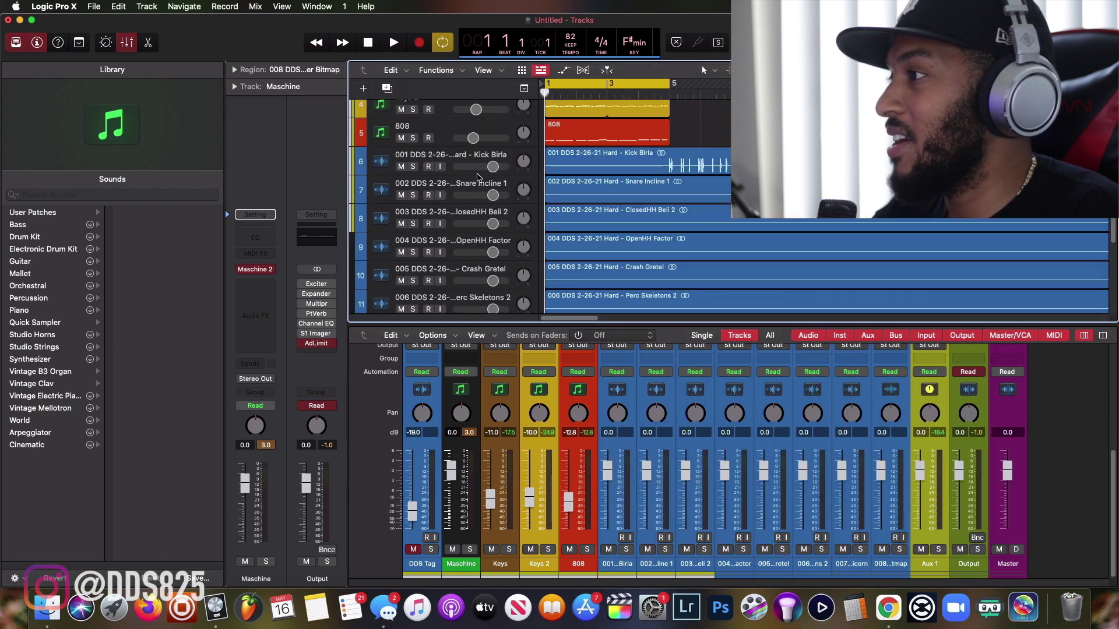
left_click_drag(477, 173, 458, 167)
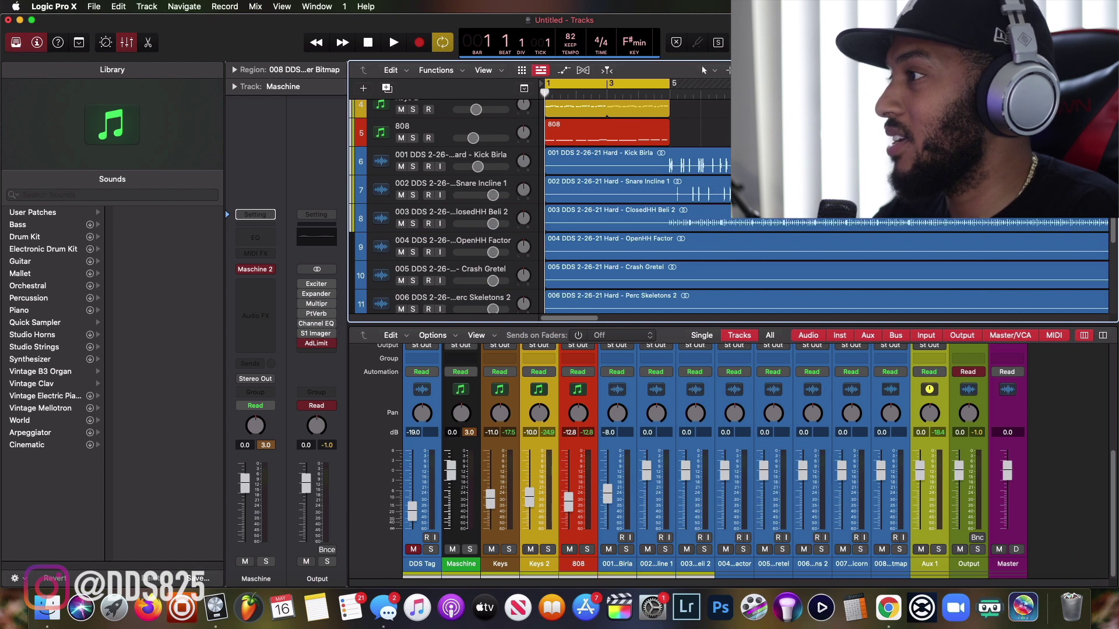
double_click(481, 194)
type("-")
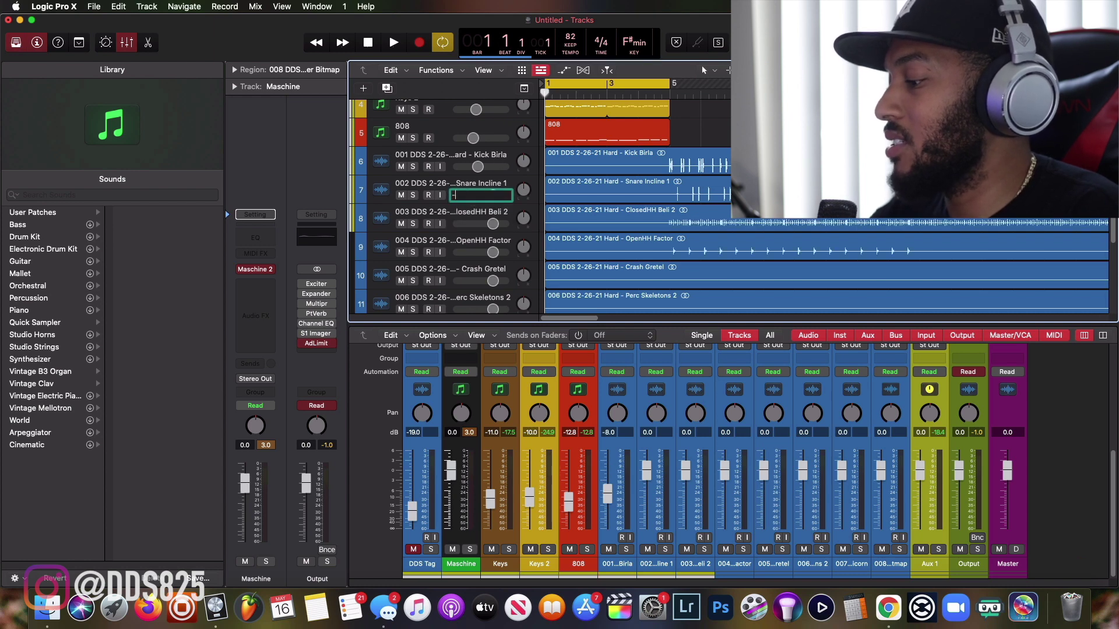
type("10")
key("Return")
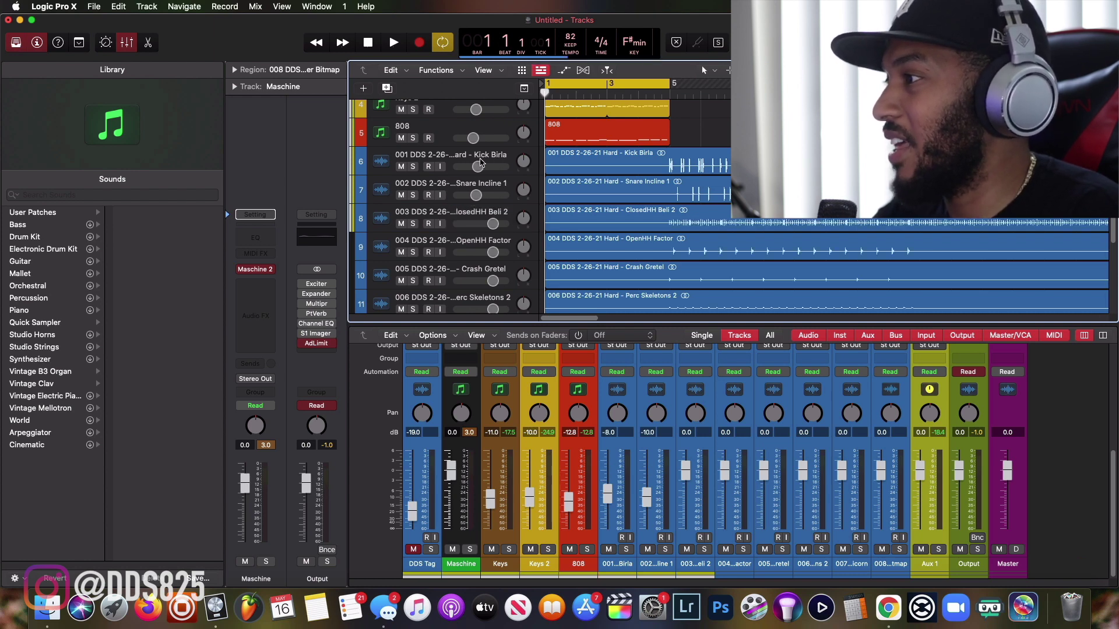
- Set the closed hi-hat and clap stems to -10 dB and the remaining drum stems to -13 dB
double_click(470, 222)
type("-10")
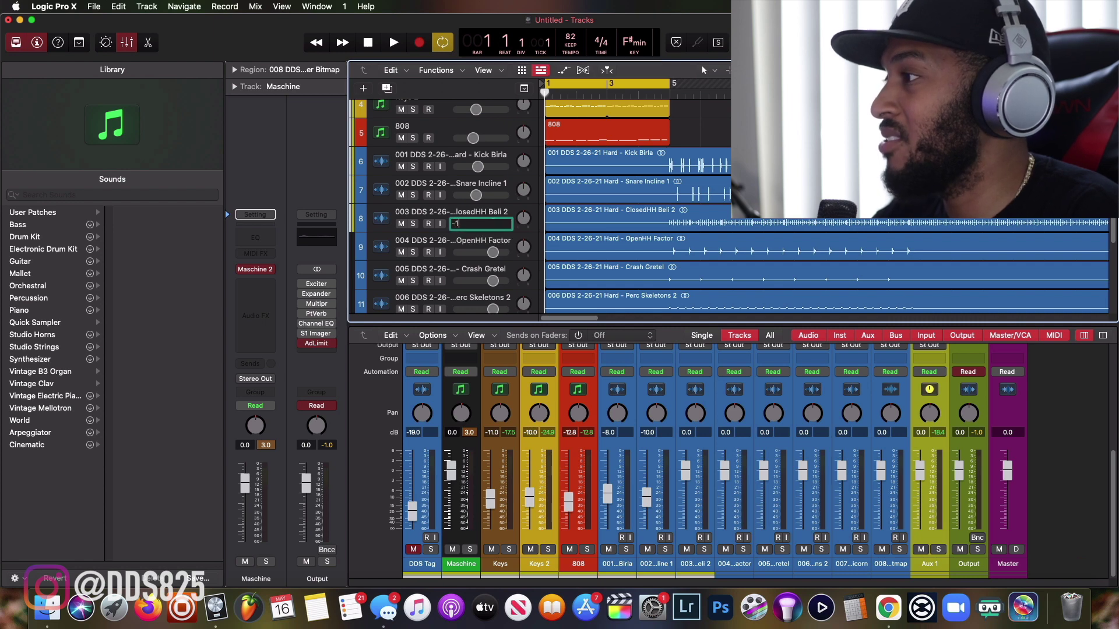
key("Return")
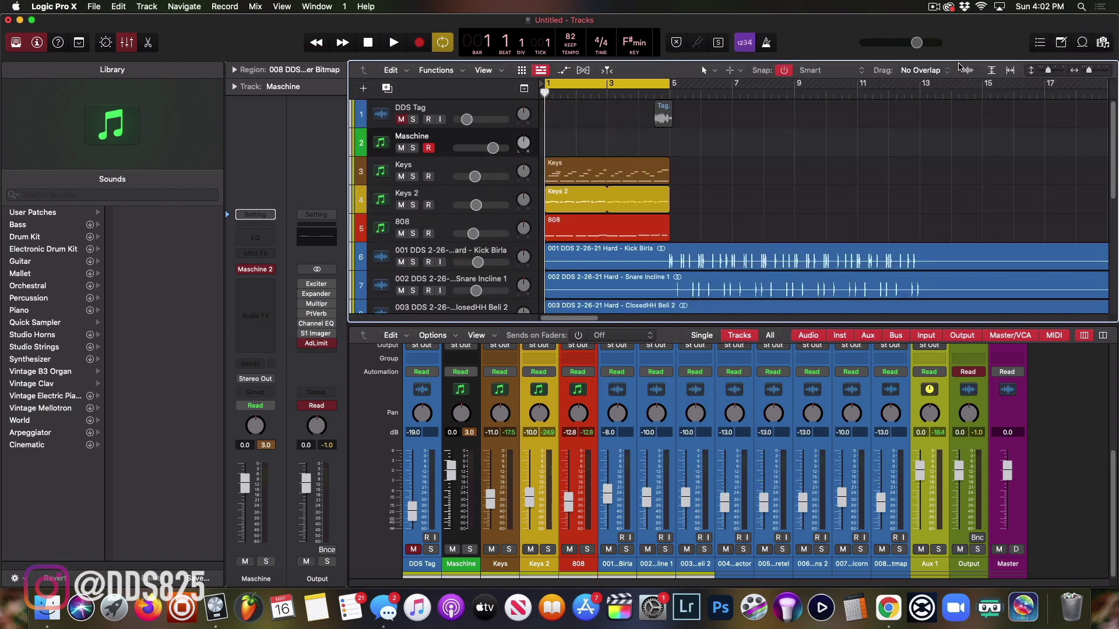
- Fit the arrangement horizontally and extend the cycle range over the full length of the drum stems
left_click(1008, 71)
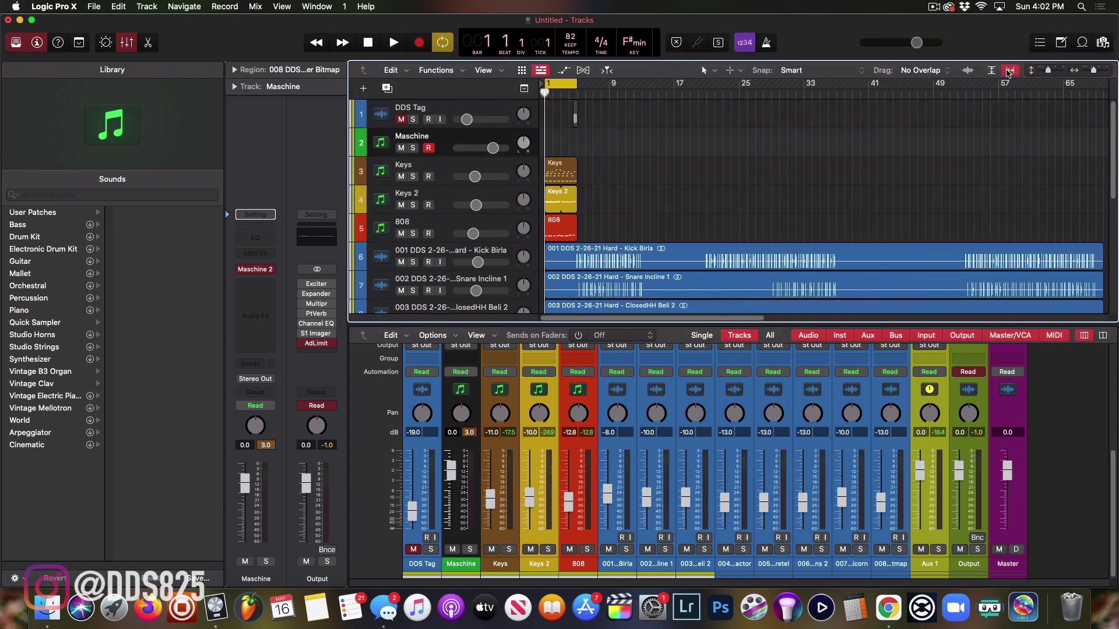
left_click_drag(578, 80, 1099, 81)
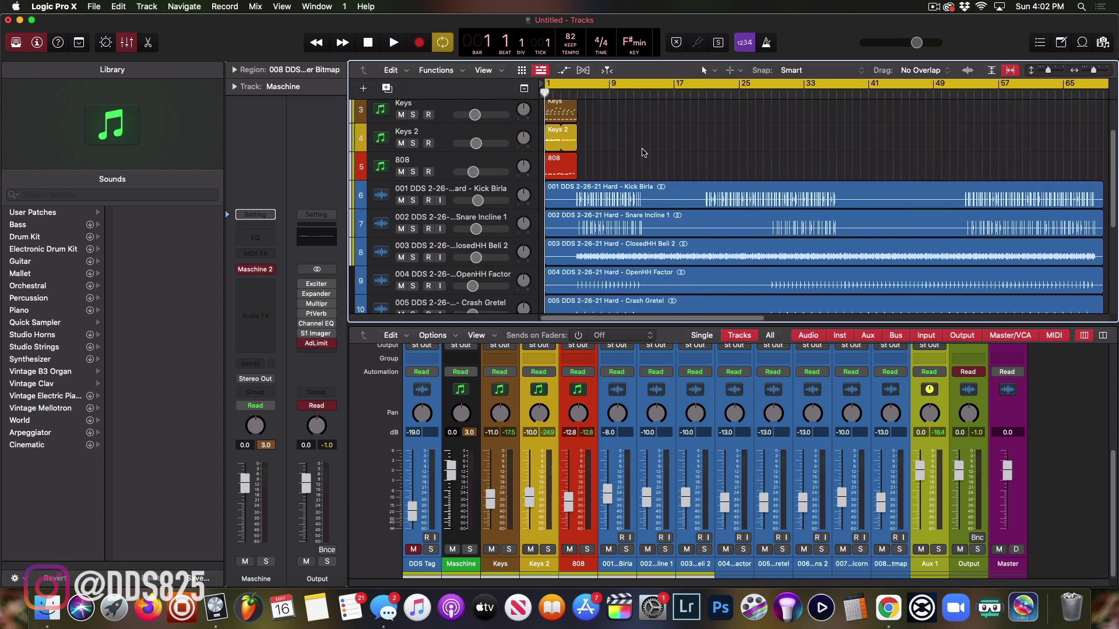
- Unmute the DDS Tag track and mute the Maschine track
left_click(404, 119)
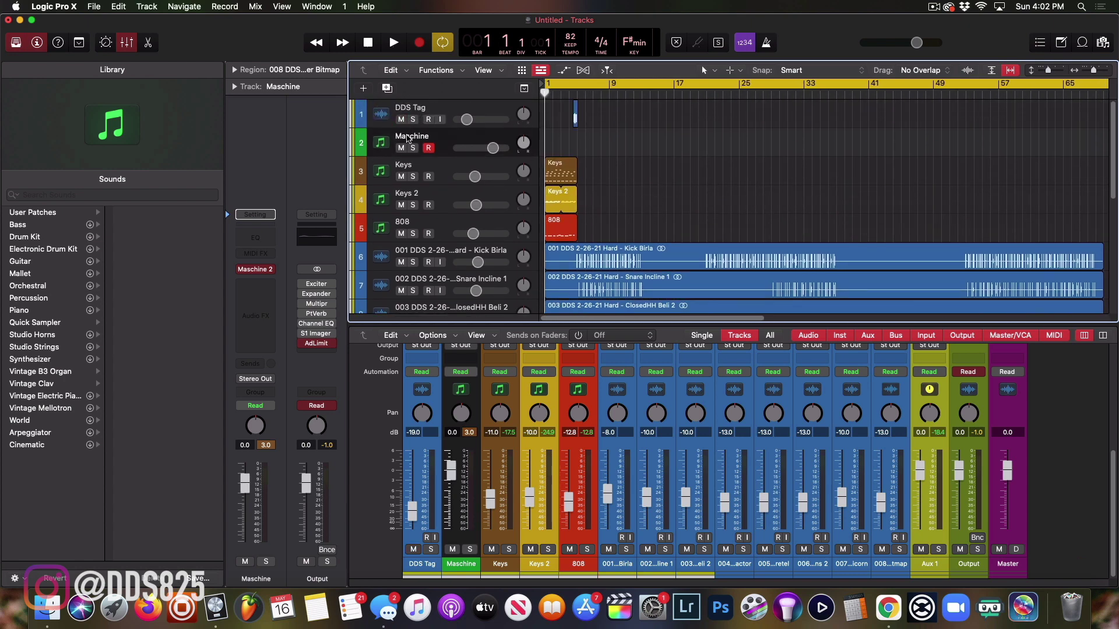
left_click(402, 148)
- Move the Keys, Keys 2 and 808 regions together to bar 5 and repeat them up to bar 13
scroll(479, 267, "down", 1)
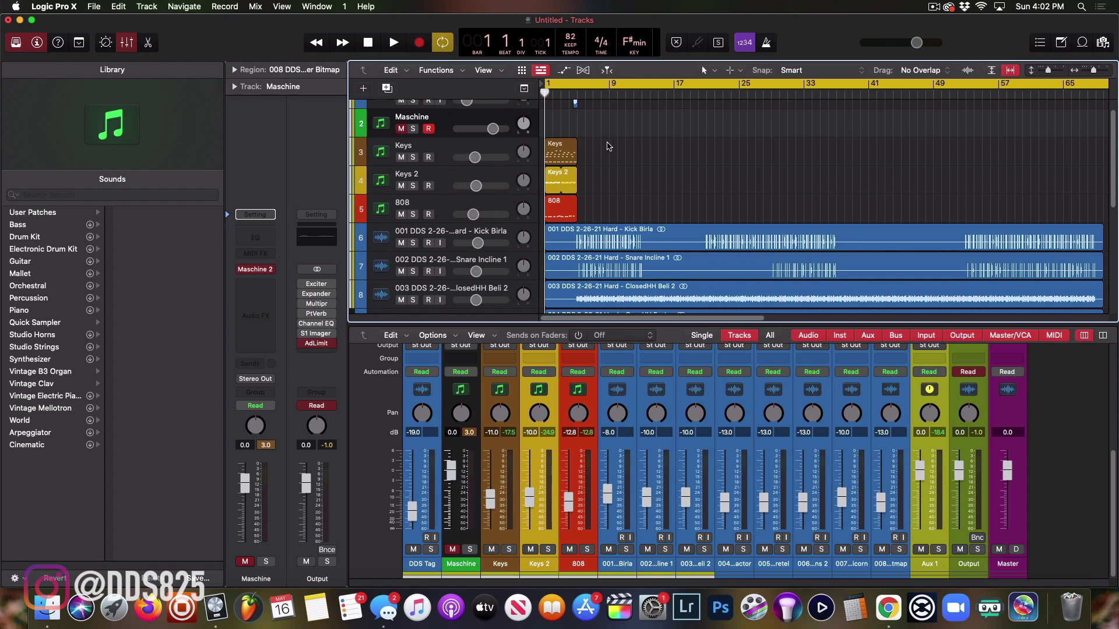
scroll(559, 117, "up", 1)
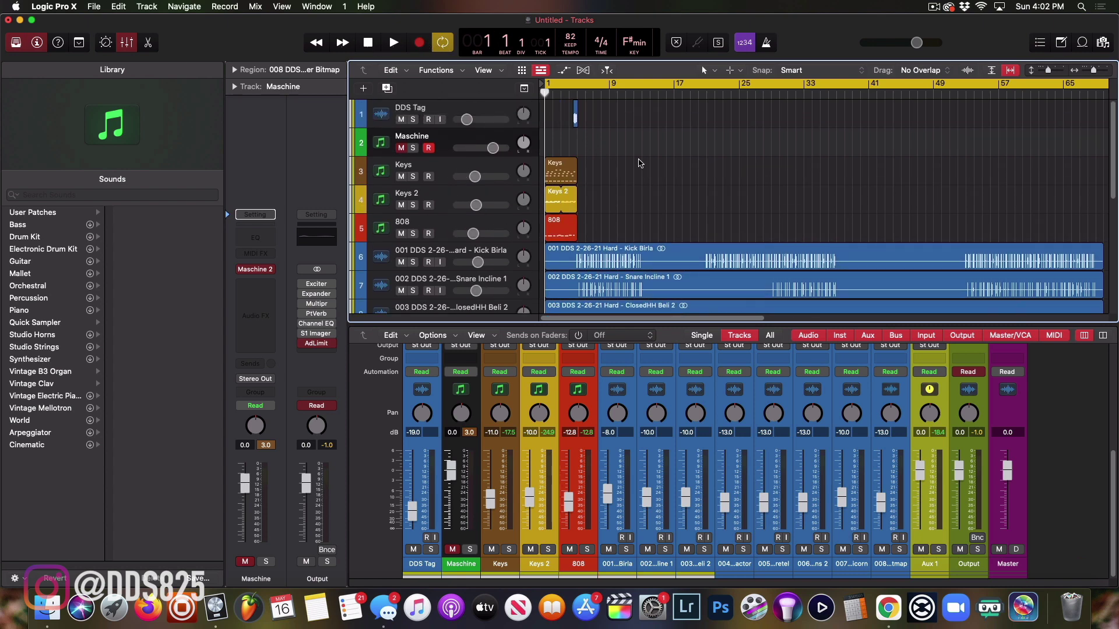
scroll(641, 227, "down", 5)
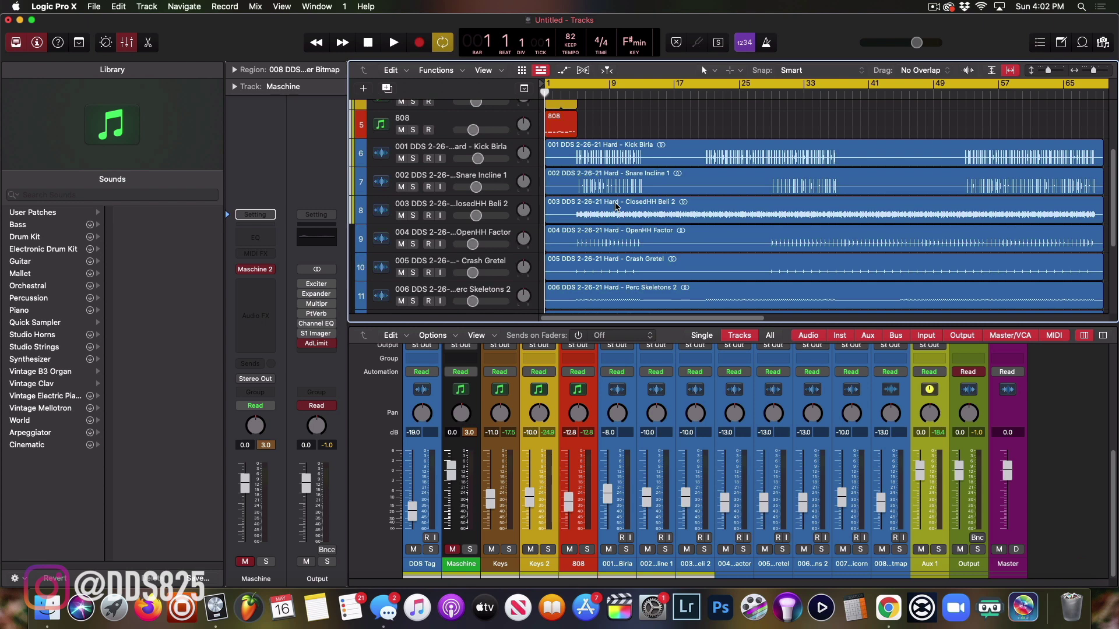
scroll(593, 145, "up", 4)
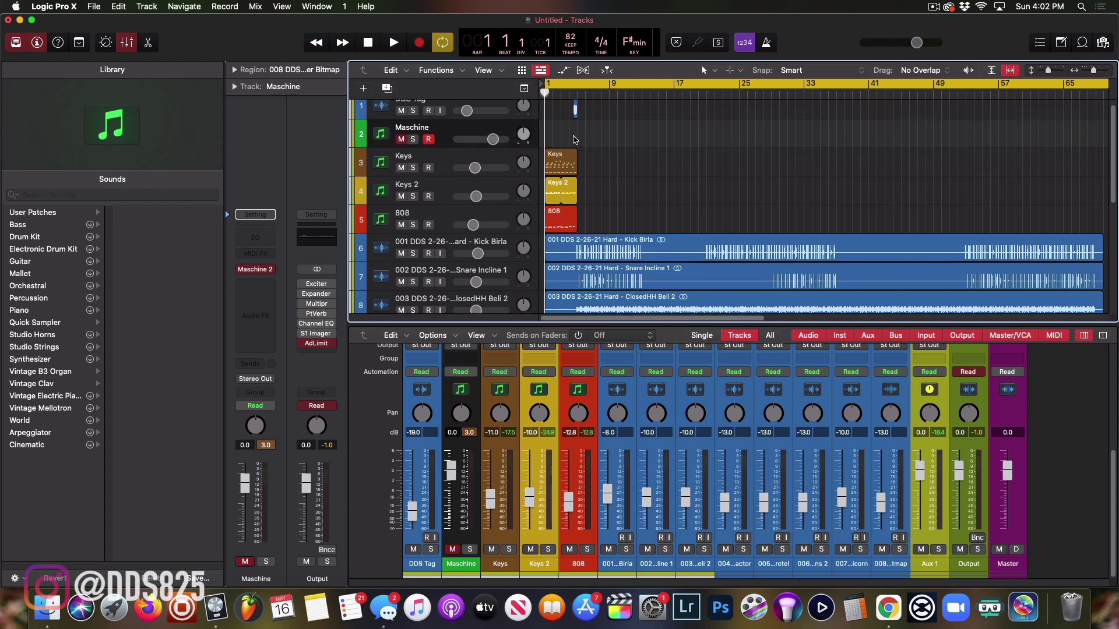
left_click_drag(560, 135, 567, 228)
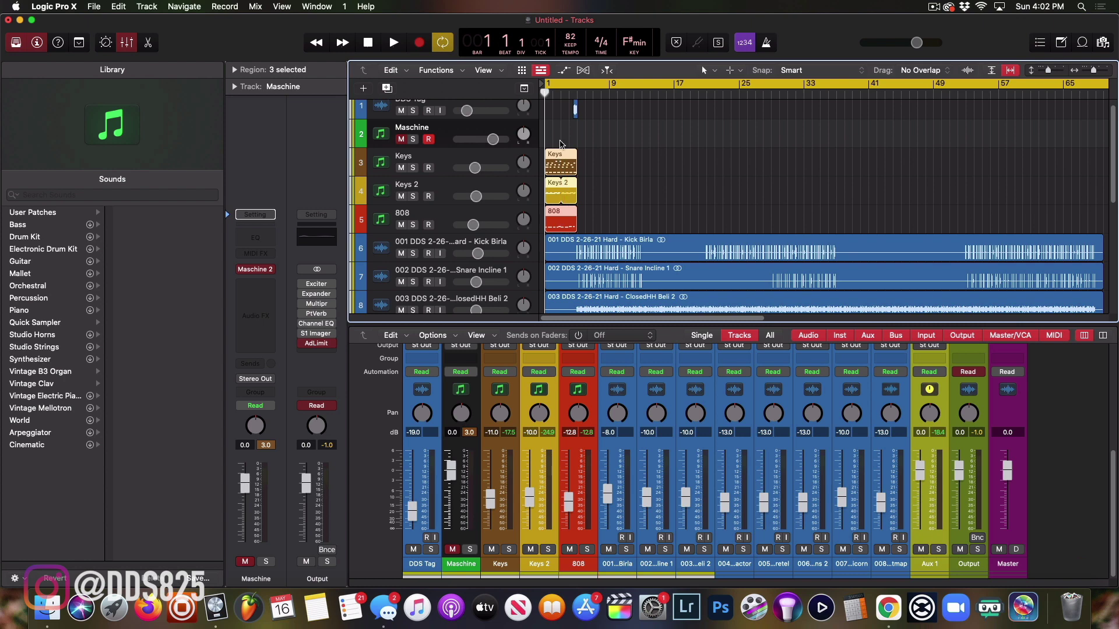
left_click_drag(559, 153, 643, 155)
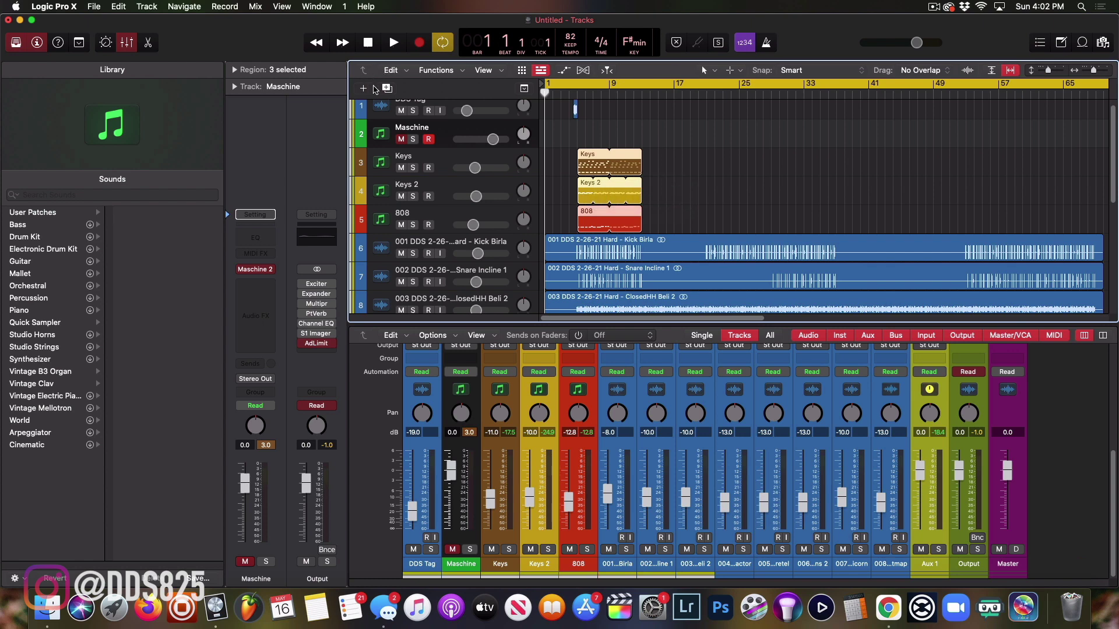
- Copy the Keys, Keys 2 and 808 regions into the first Live Loops scene and delete the originals from the timeline
key("alt+b")
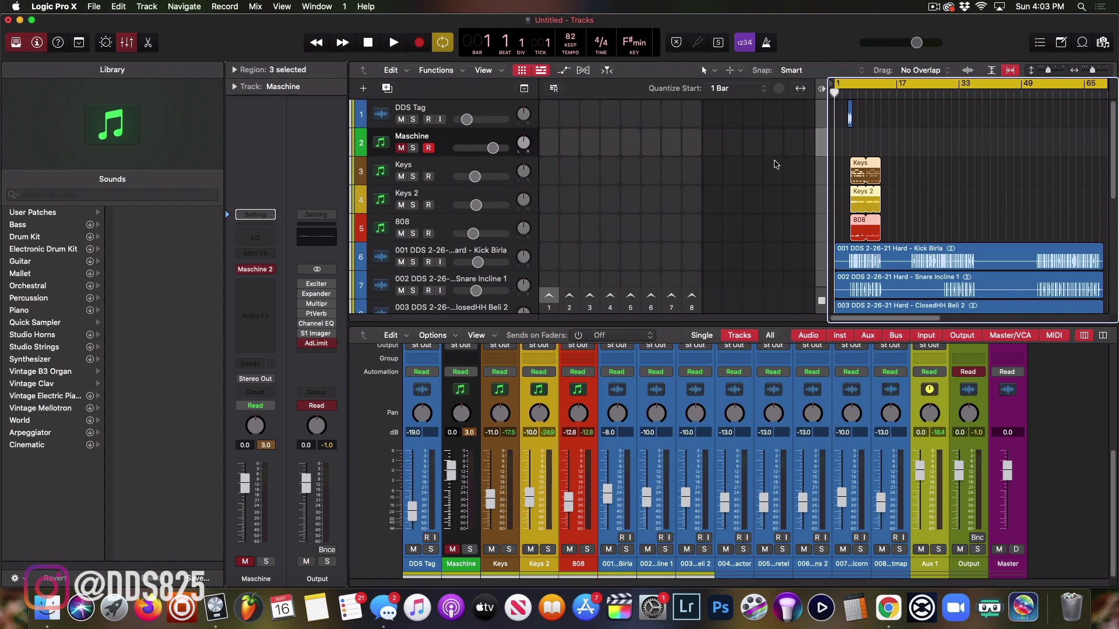
left_click_drag(856, 165, 550, 180)
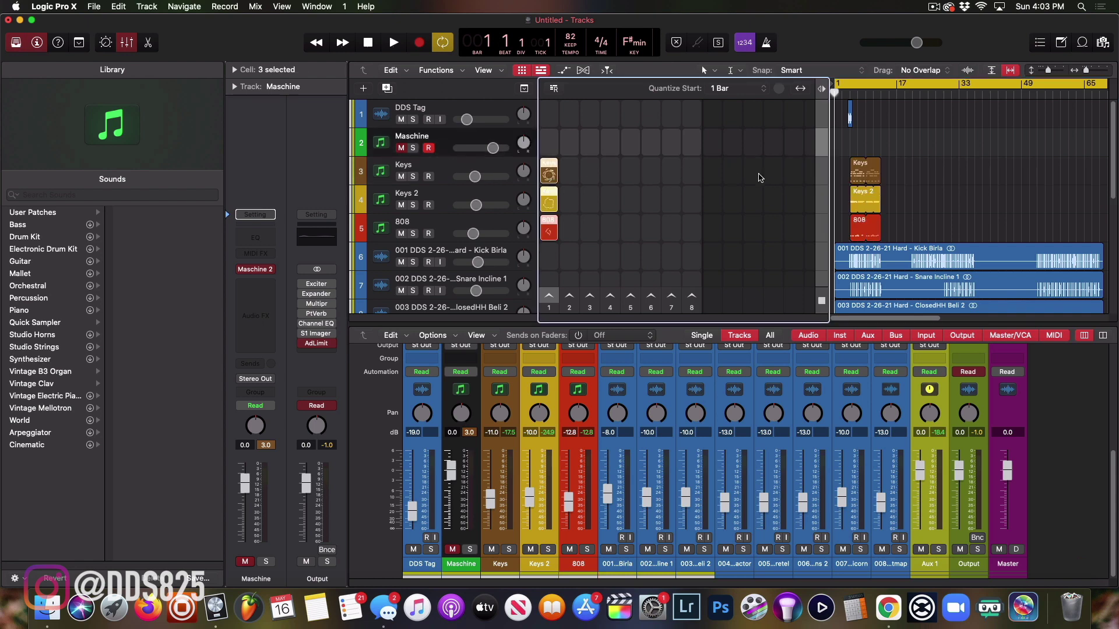
left_click_drag(901, 148, 853, 225)
key("Delete")
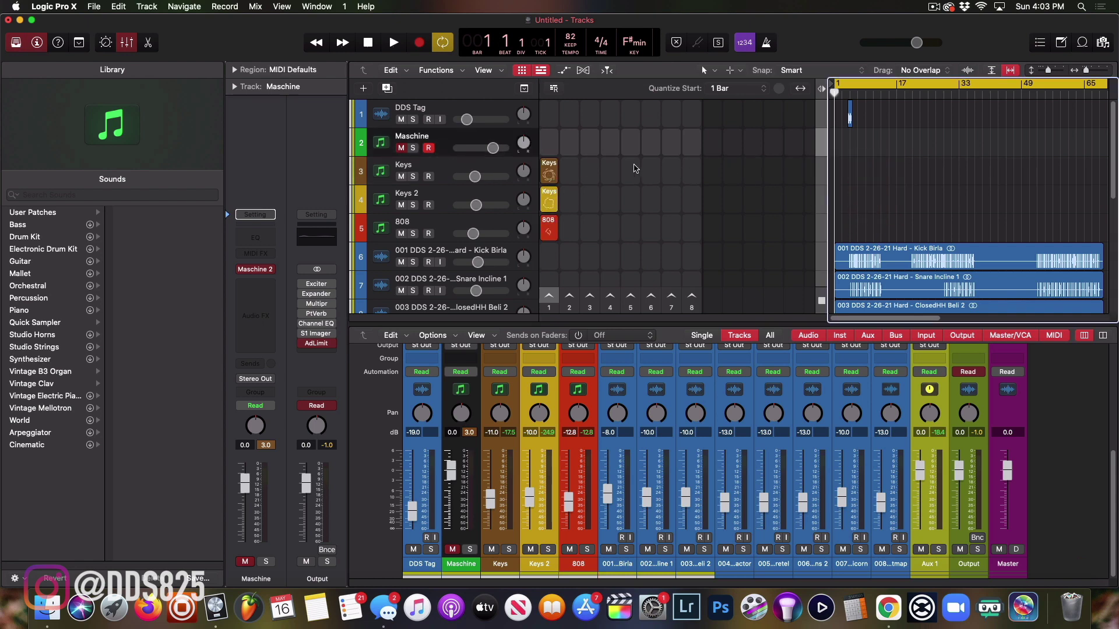
- Copy the Keys cell to bars 1 and 5 and the Keys 2 and 808 cells to bar 5, and hide the Live Loops grid
left_click_drag(548, 169, 837, 175)
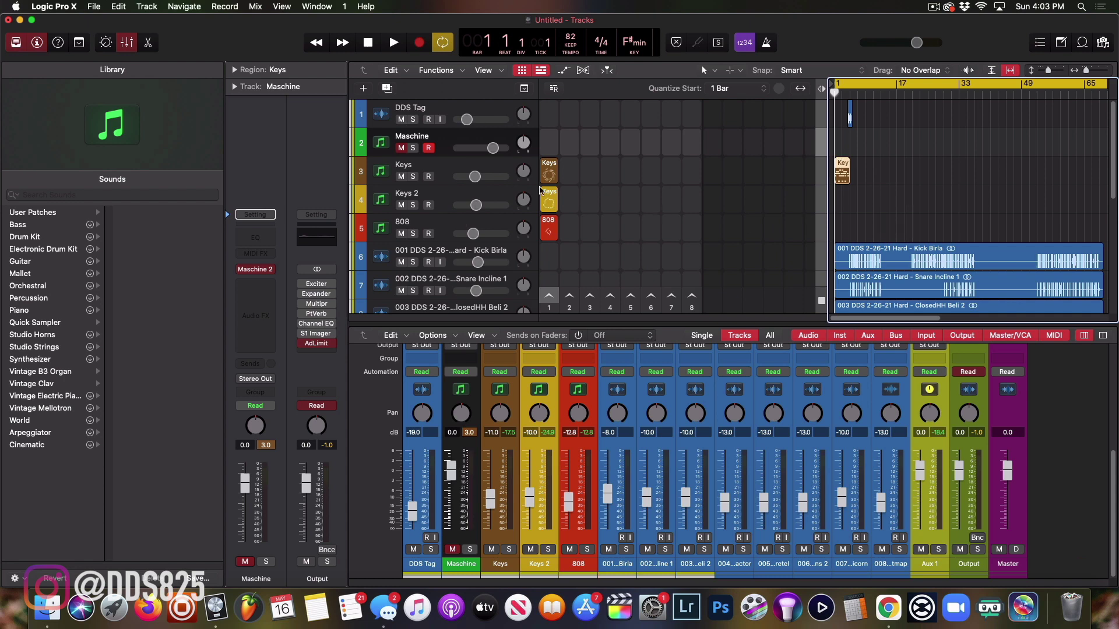
left_click_drag(553, 165, 853, 178)
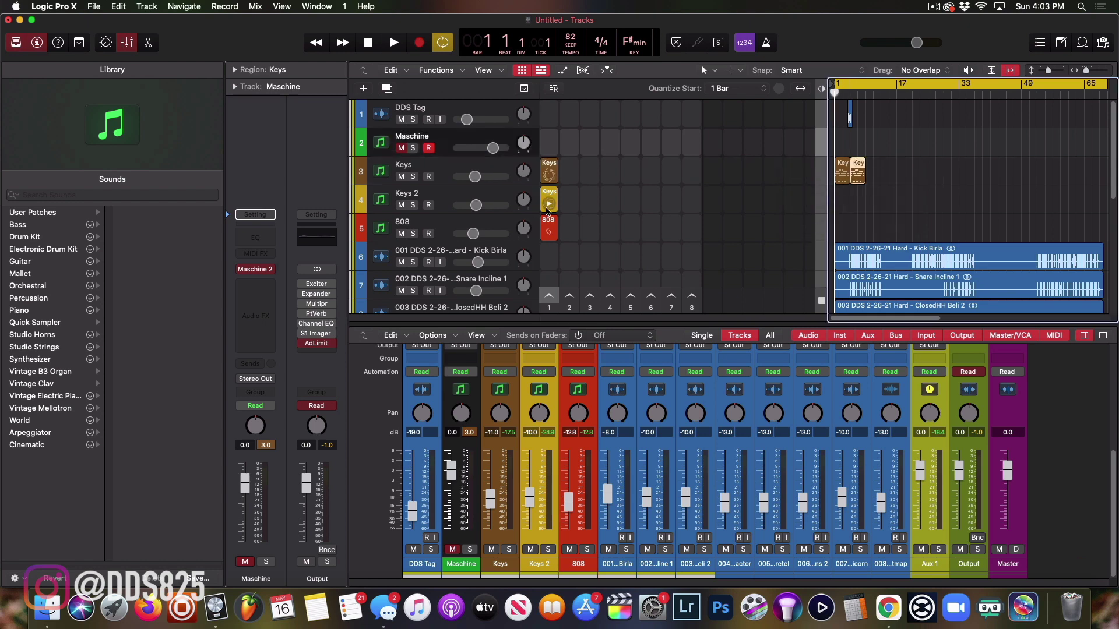
left_click_drag(548, 201, 854, 200)
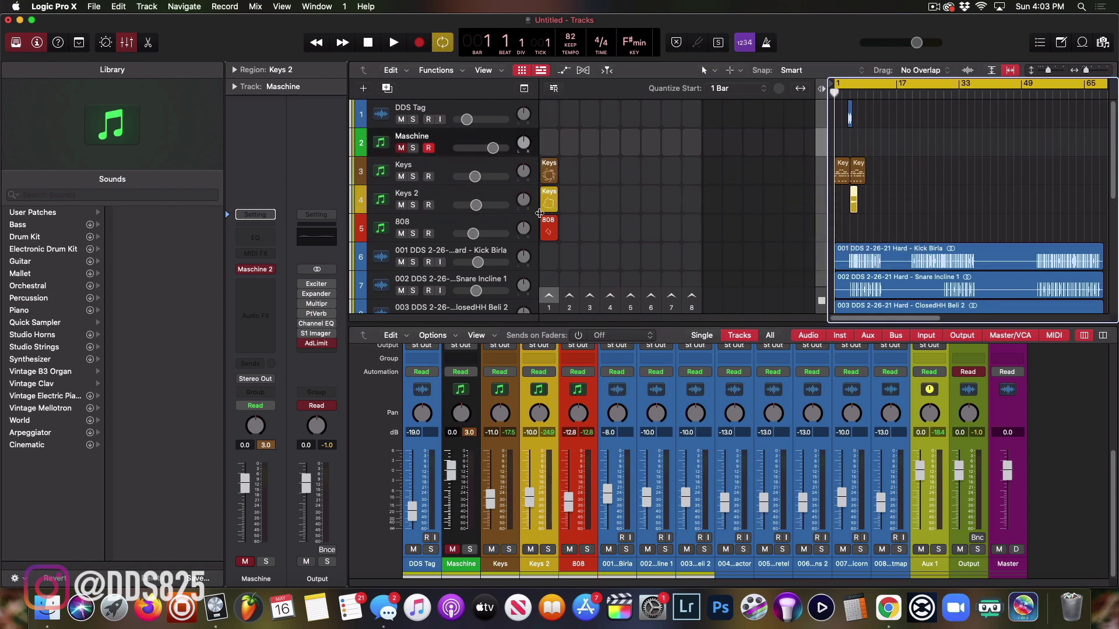
left_click_drag(545, 224, 852, 239)
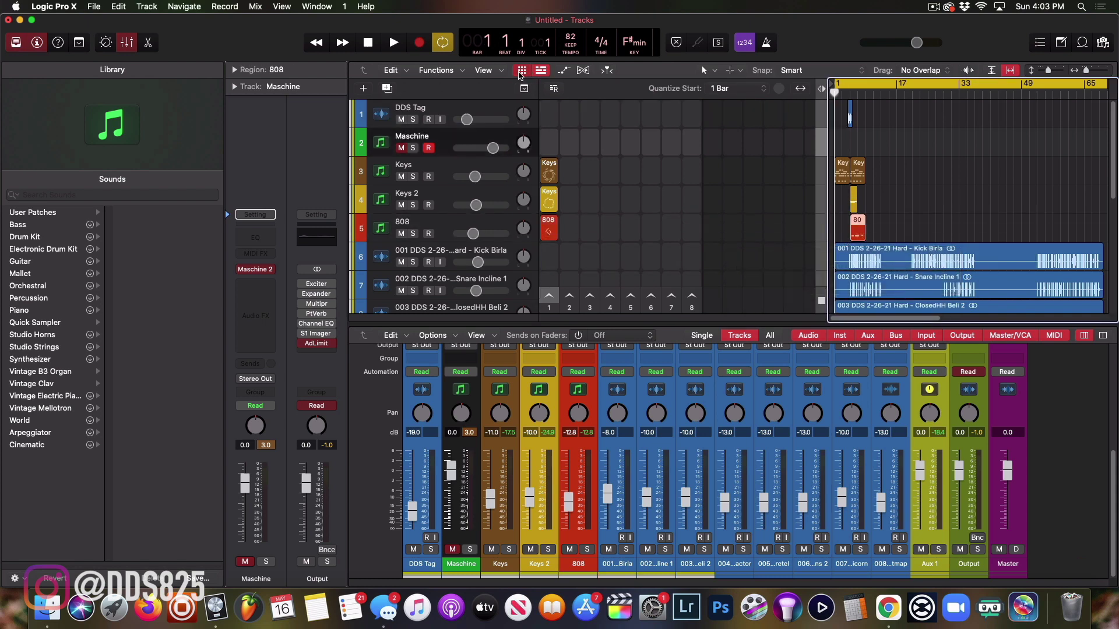
left_click(521, 70)
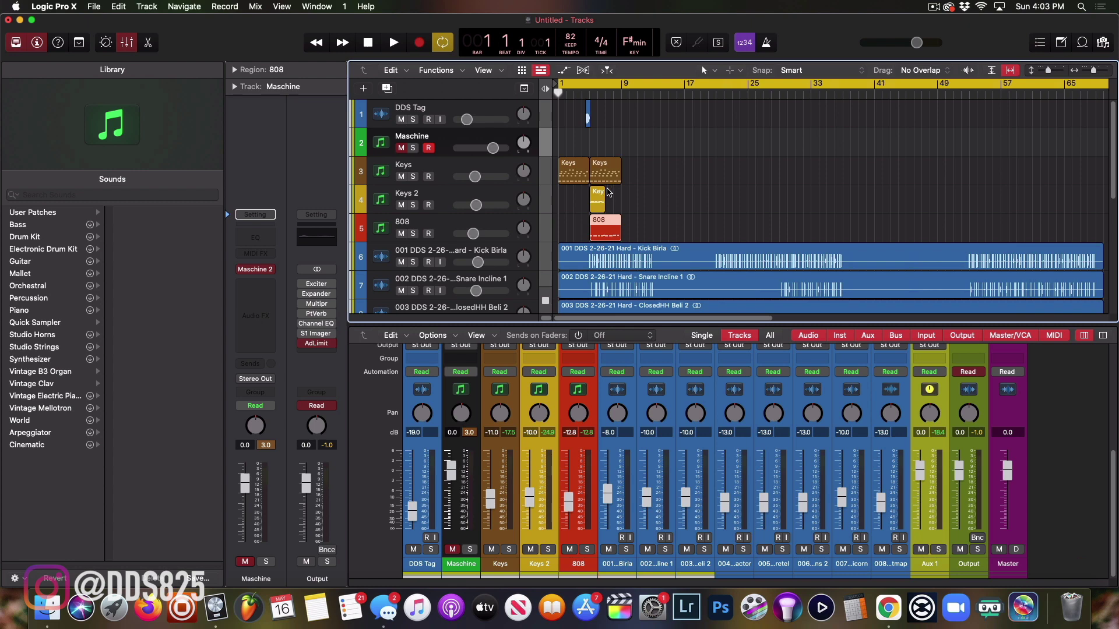
- Extend the Keys 2 region to bar 9 and loop the Keys, Keys 2 and 808 regions from bar 5 up to bar 13
left_click_drag(602, 191, 603, 232)
left_click(605, 147)
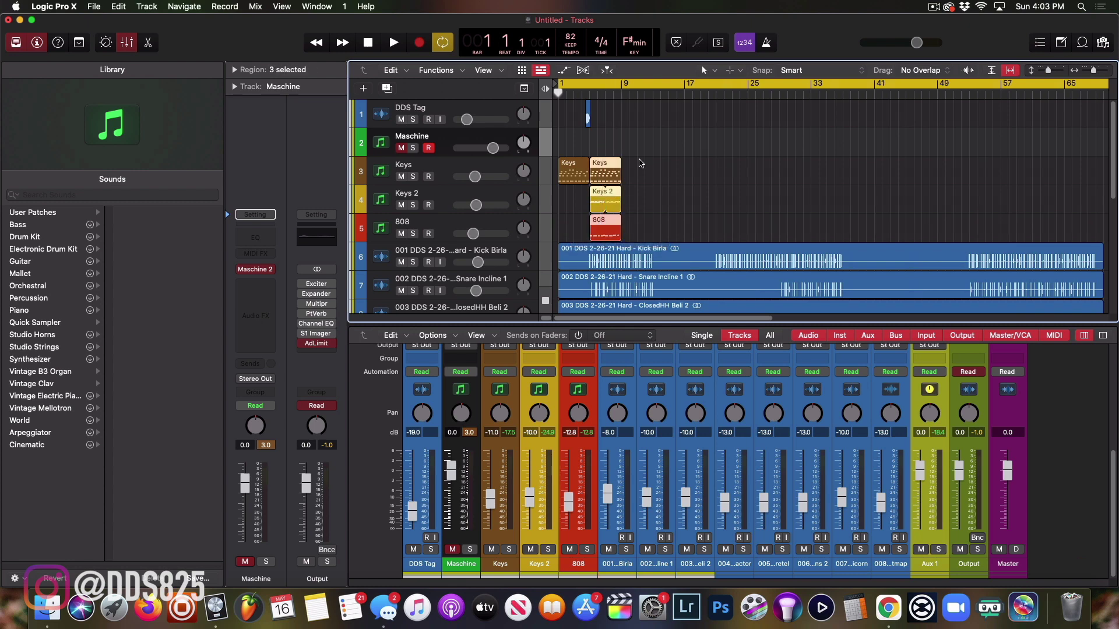
left_click_drag(619, 161, 652, 160)
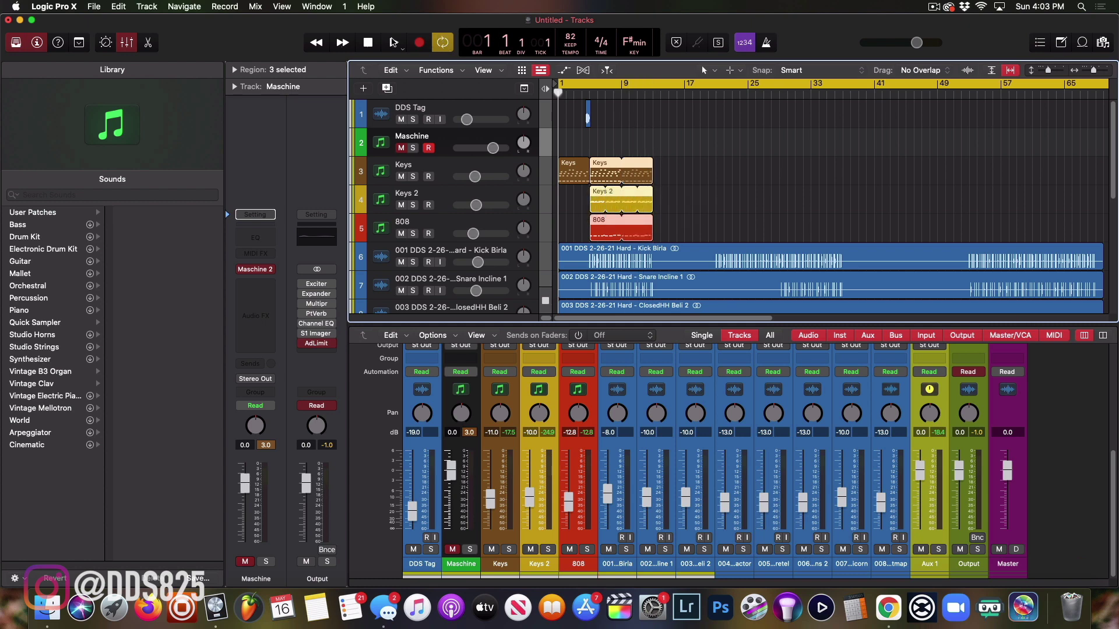
- Start playback from the beginning and hide the Library and Inspector to widen the arrangement
left_click(393, 42)
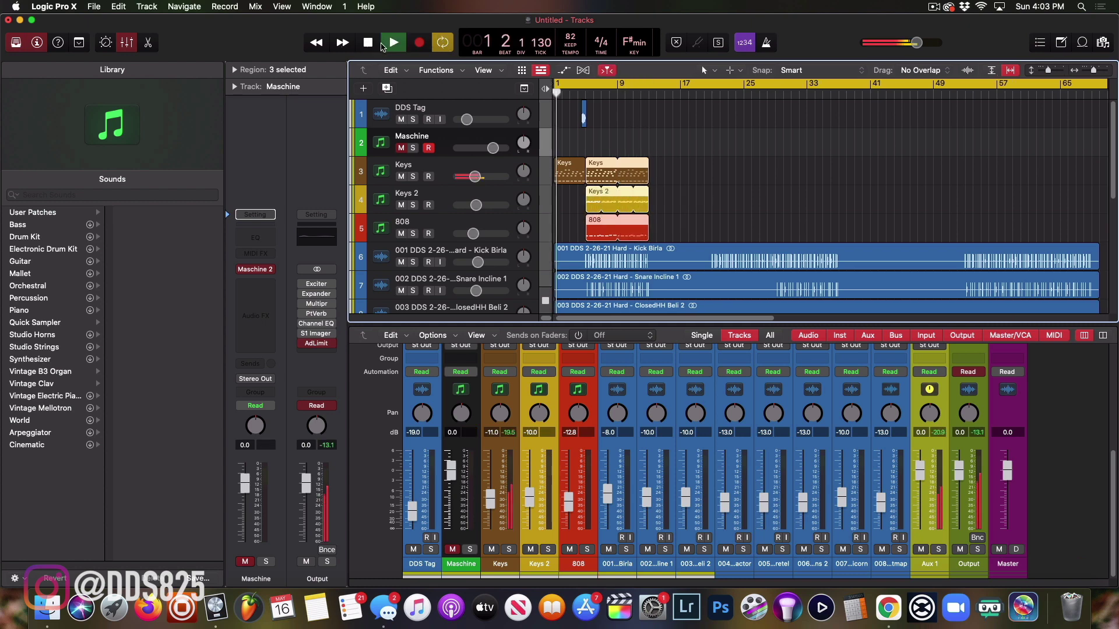
left_click(33, 46)
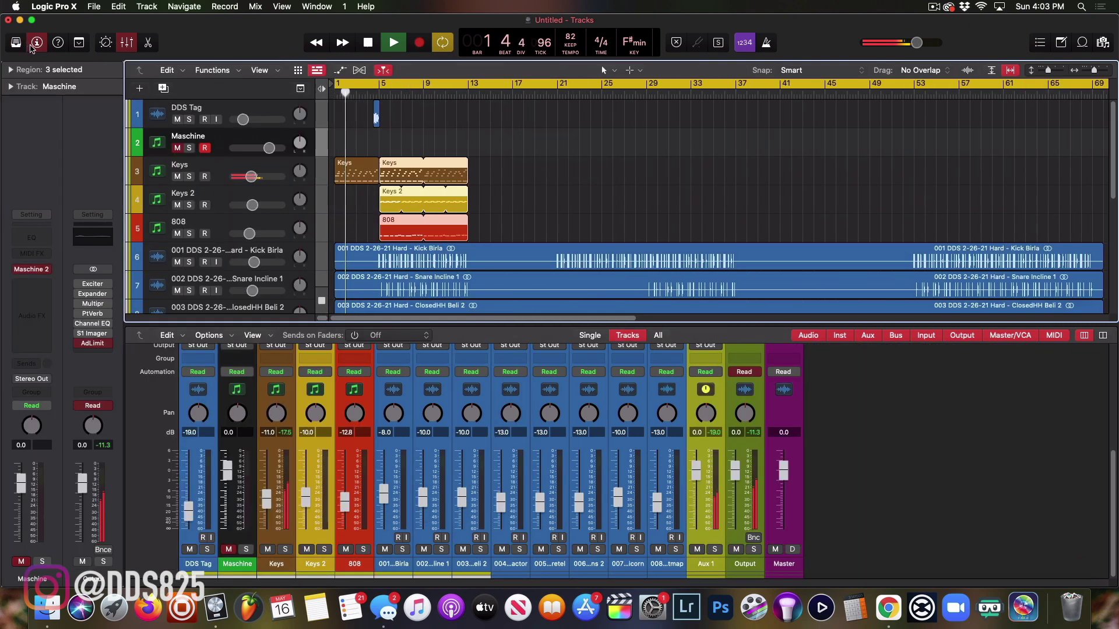
left_click(32, 46)
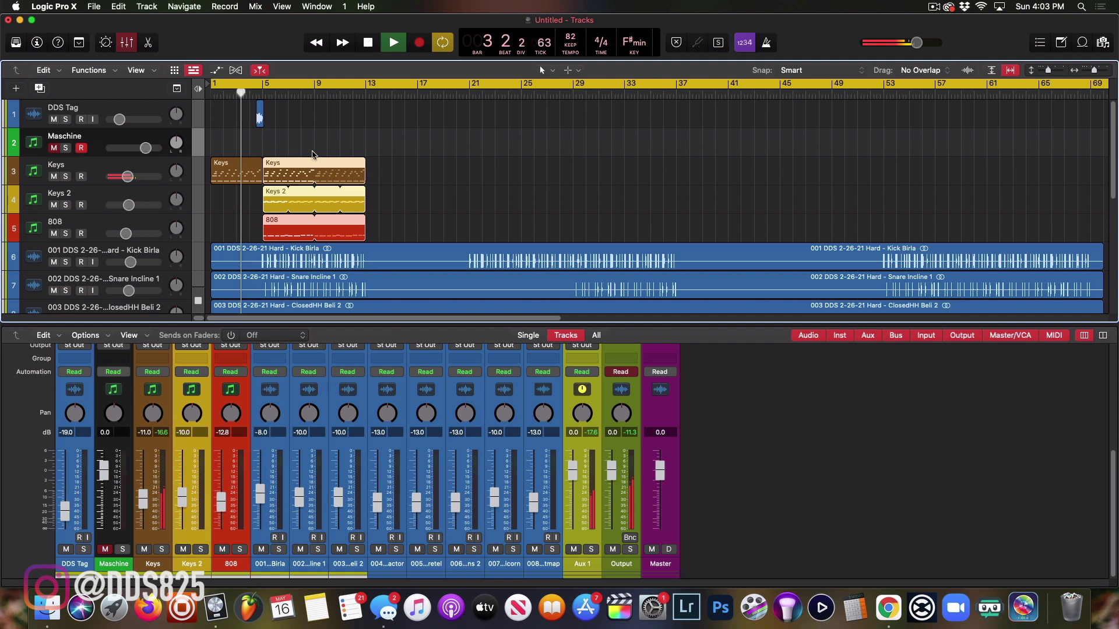
- Loop the Keys region to the end of the drum stems and the Keys 2 and 808 regions up to bar 13
left_click_drag(364, 169, 1083, 156)
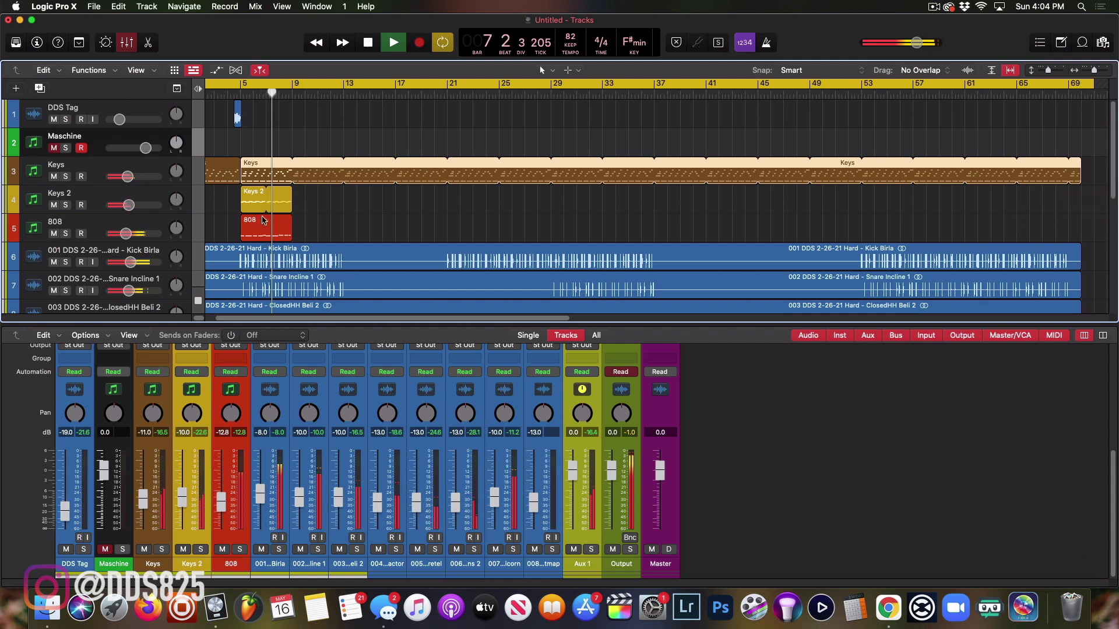
left_click_drag(291, 198, 343, 199)
left_click_drag(290, 225, 343, 227)
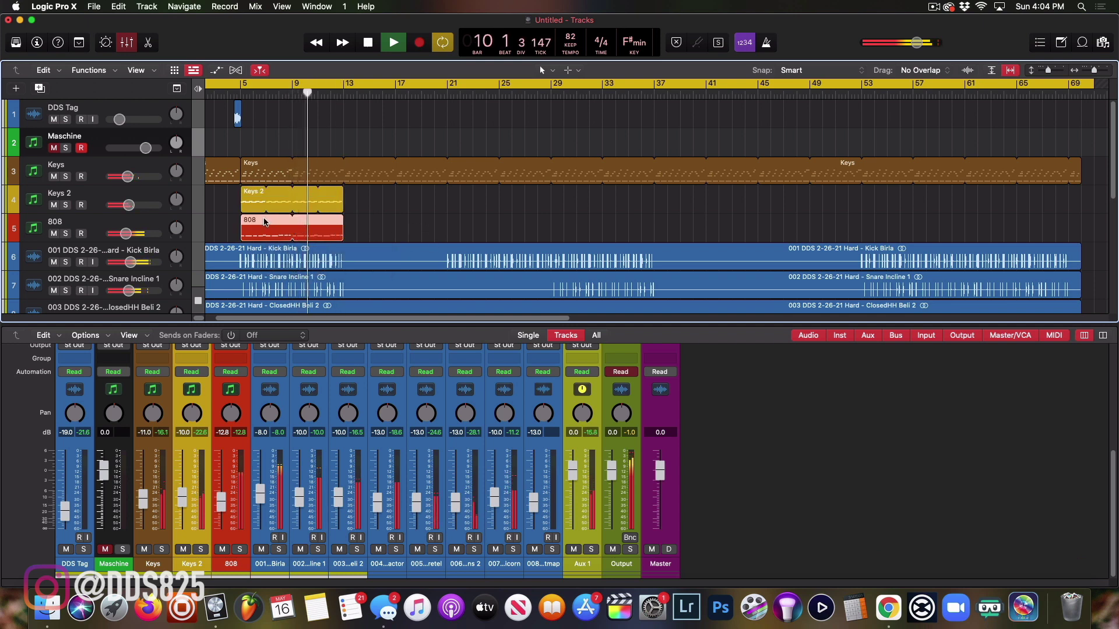
- Copy the 808 region from bar 5 to bar 21 and play back from there
left_click_drag(264, 221, 454, 235)
scroll(443, 284, "left", 1)
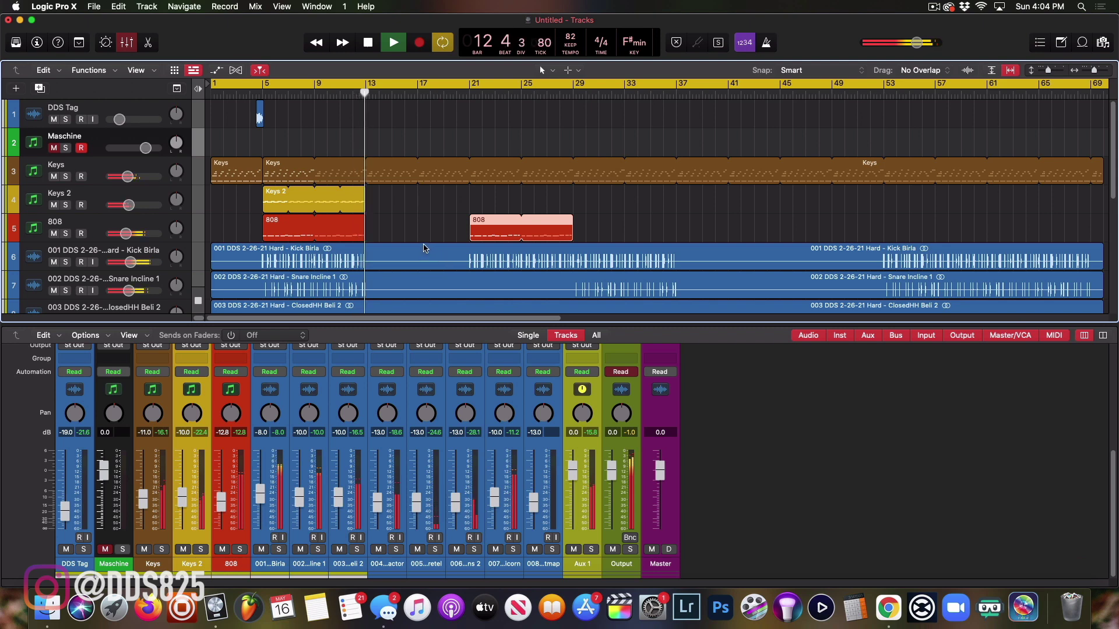
left_click(449, 96)
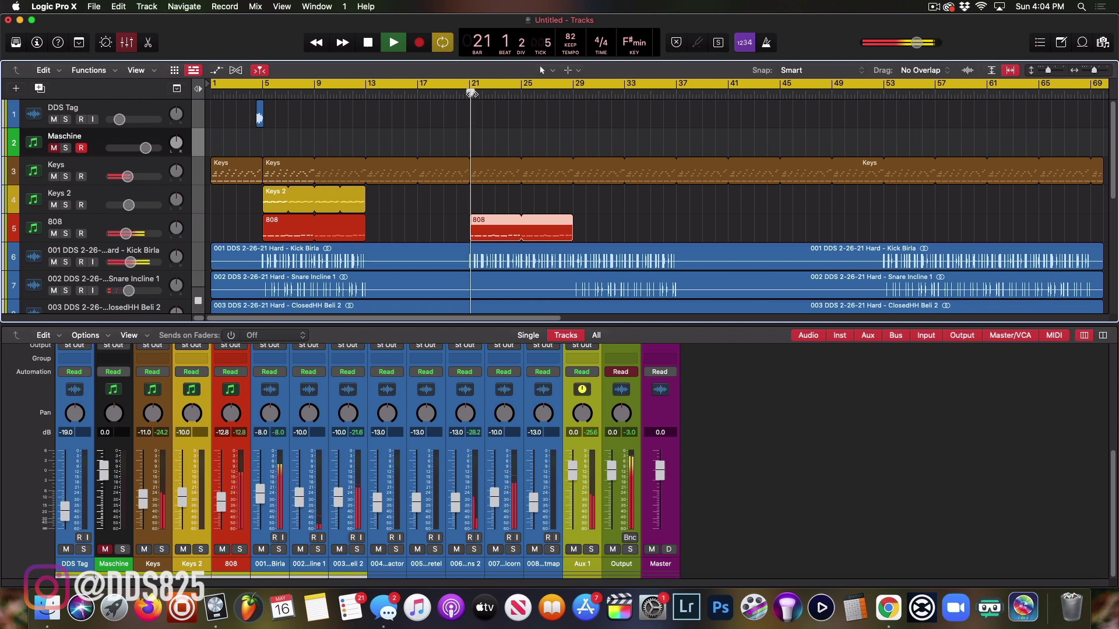
- Copy the Keys 2 and 808 regions from bar 5 to bar 29
left_click(277, 203)
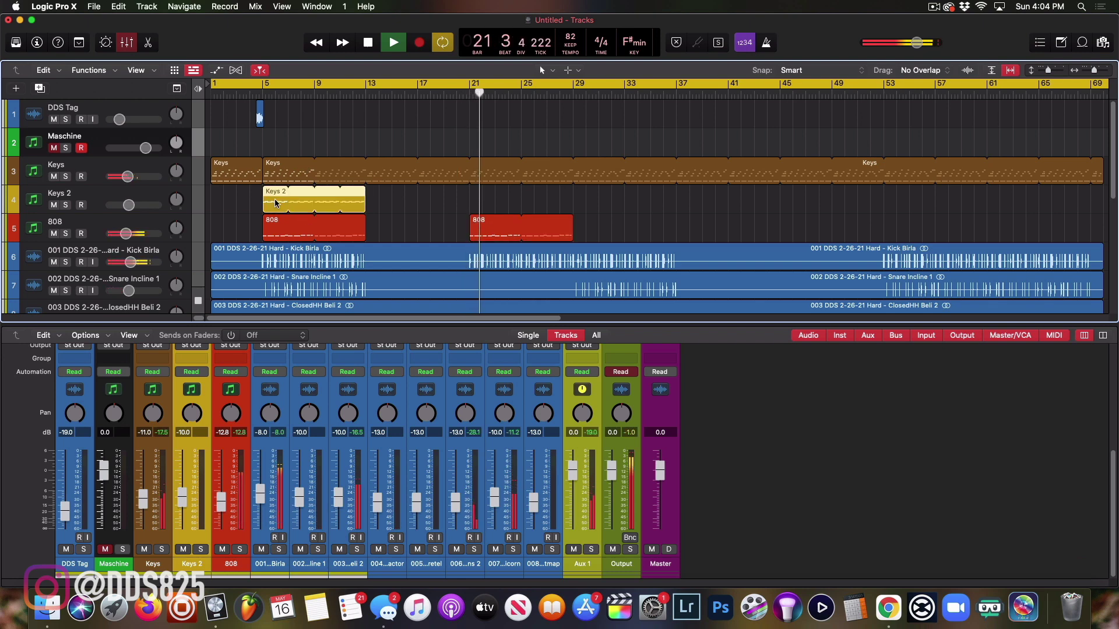
left_click_drag(270, 205, 583, 206)
left_click_drag(277, 229, 607, 219)
left_click(587, 227)
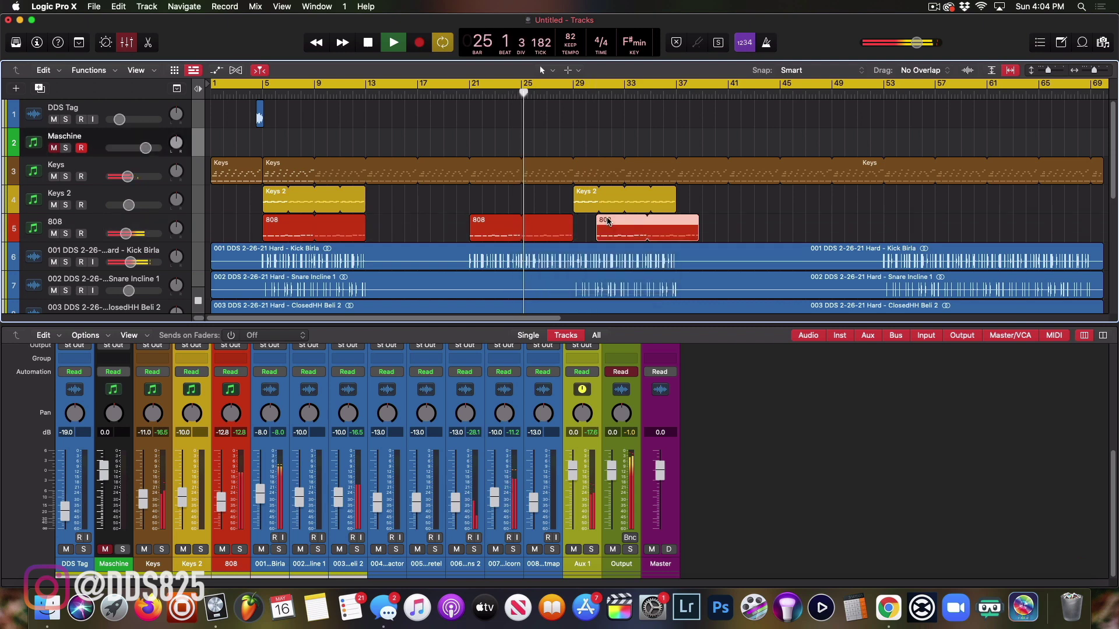
key("super+z")
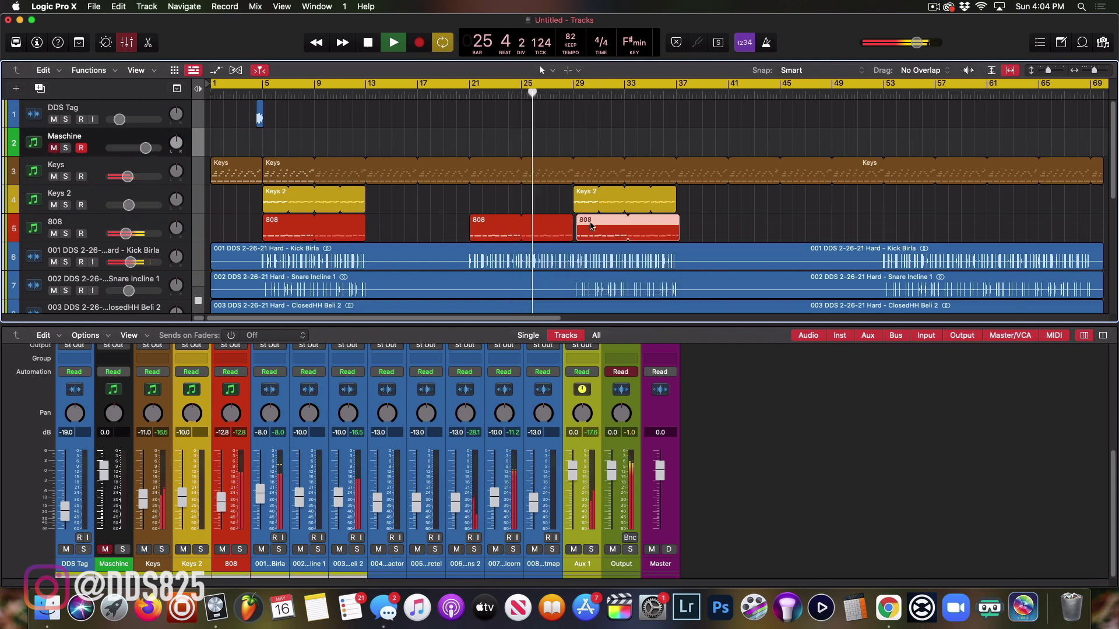
left_click_drag(587, 226, 585, 226)
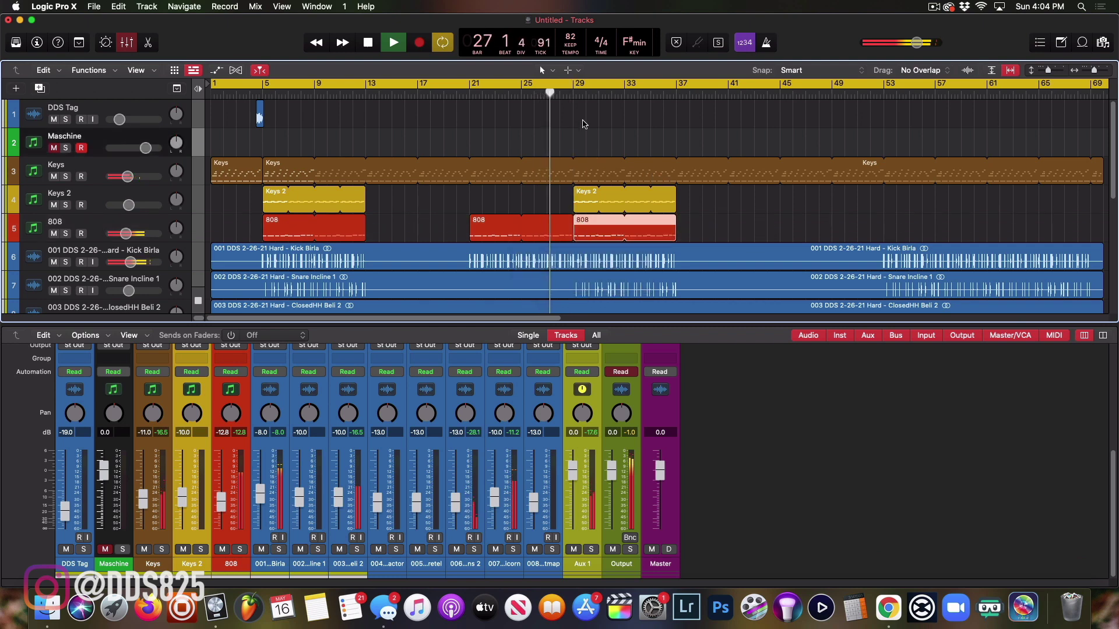
- Copy the 808 region to bars 37 and 45, stop playback and open the bar 37 copy in the Piano Roll
scroll(617, 132, "down", 1)
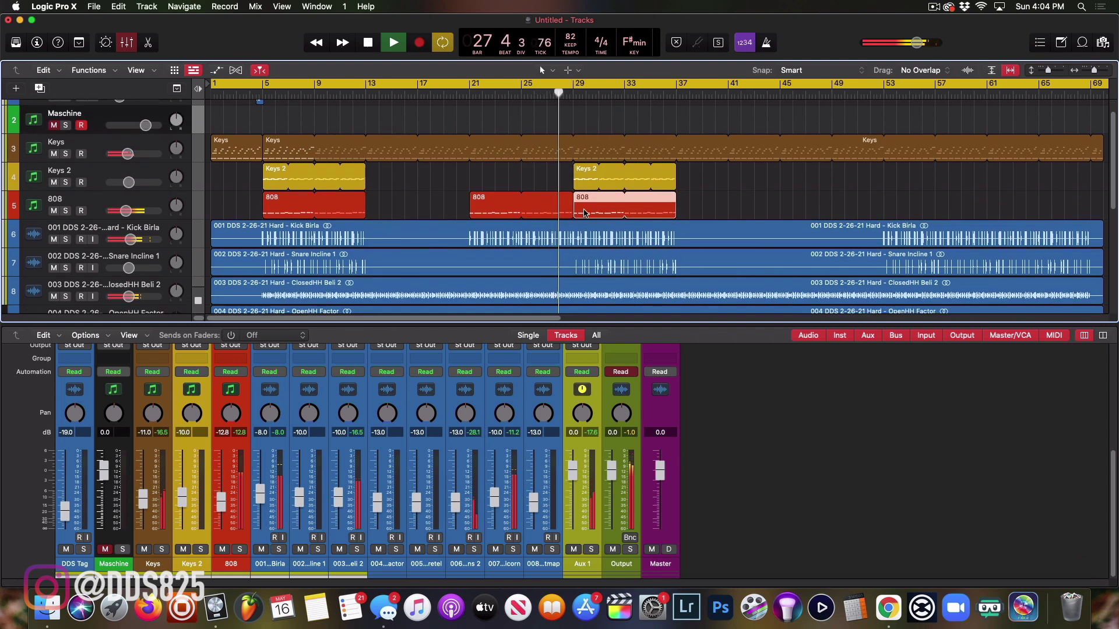
left_click_drag(599, 212, 791, 203)
double_click(721, 207)
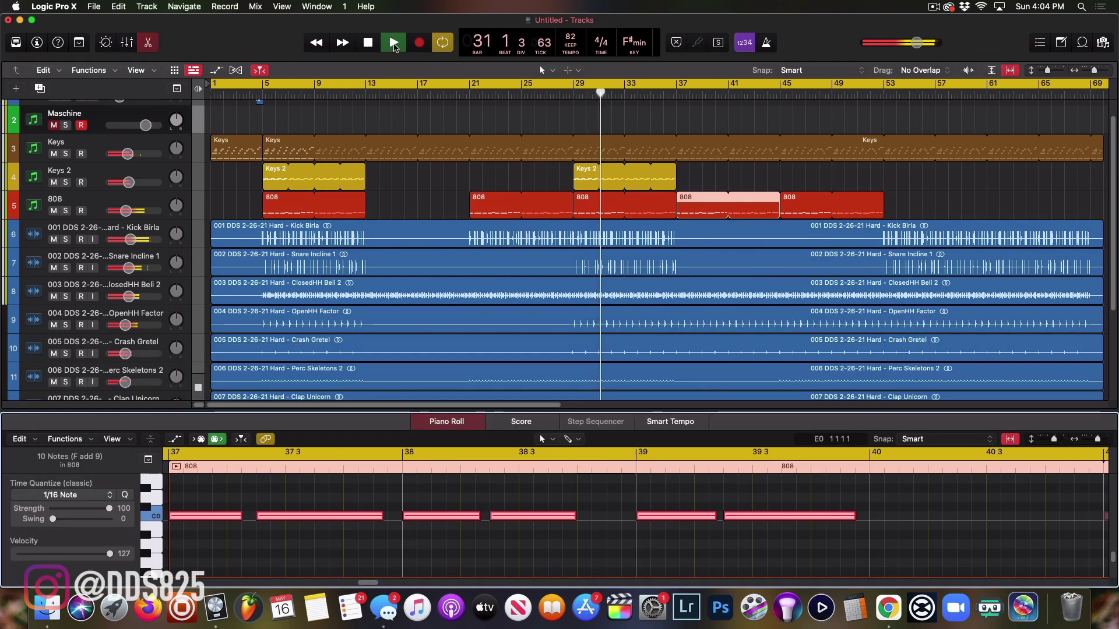
double_click(369, 46)
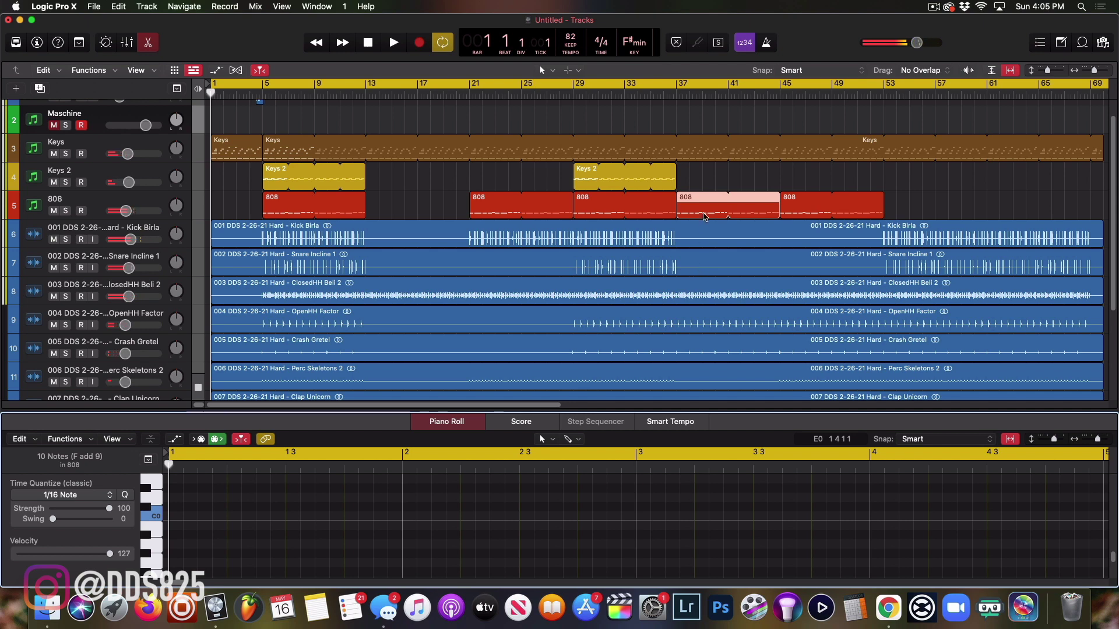
key("e")
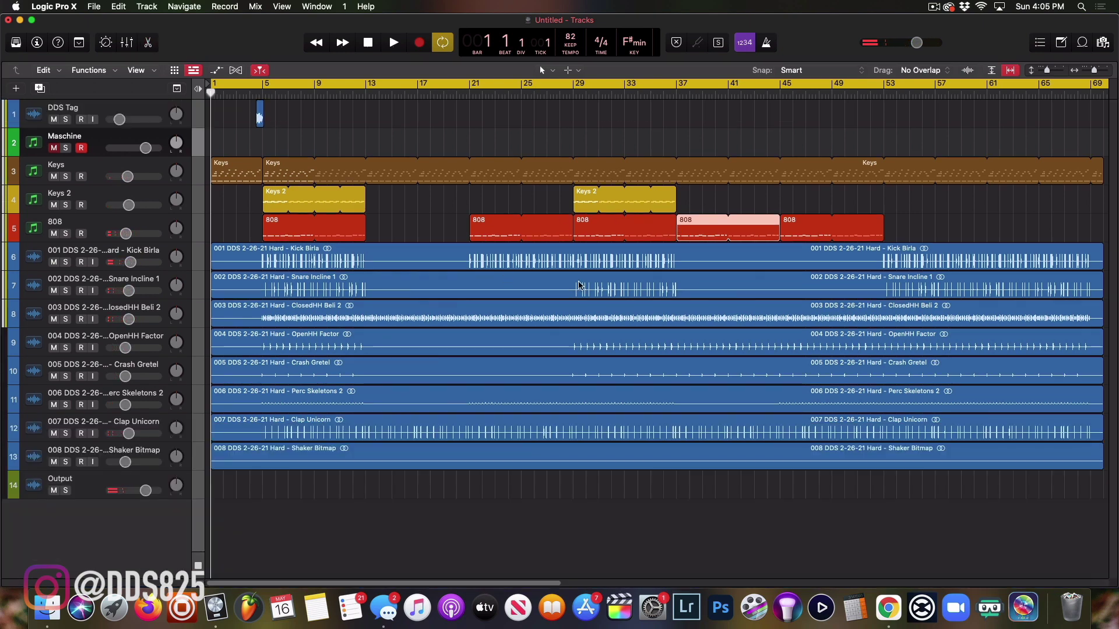
double_click(697, 229)
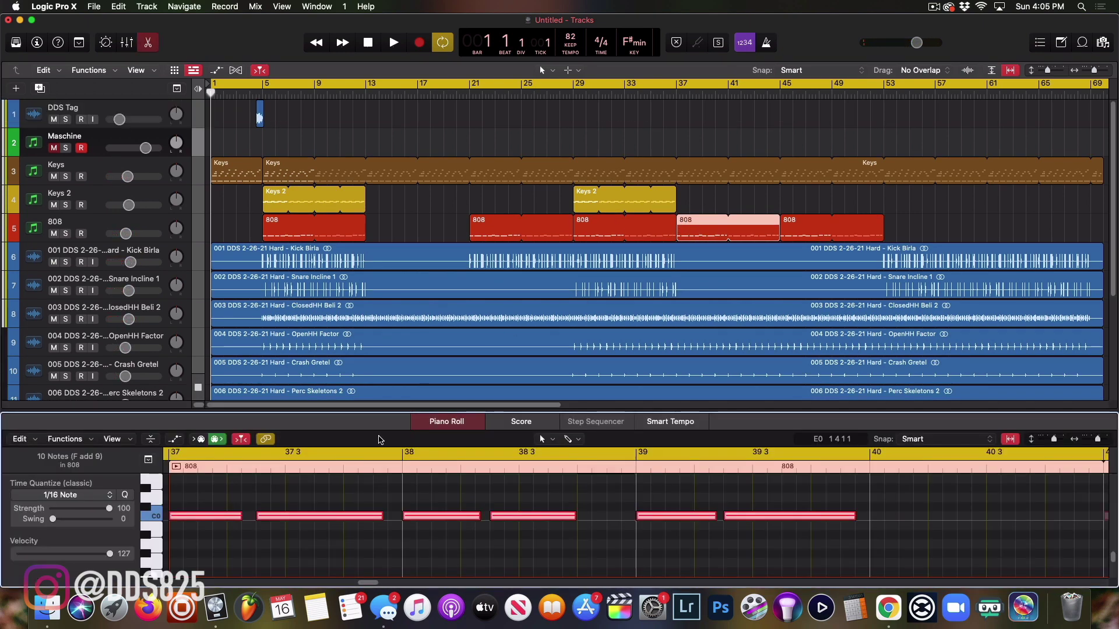
- Delete the second 808 note in bar 37 and the last two notes in bar 38
left_click_drag(271, 487, 326, 539)
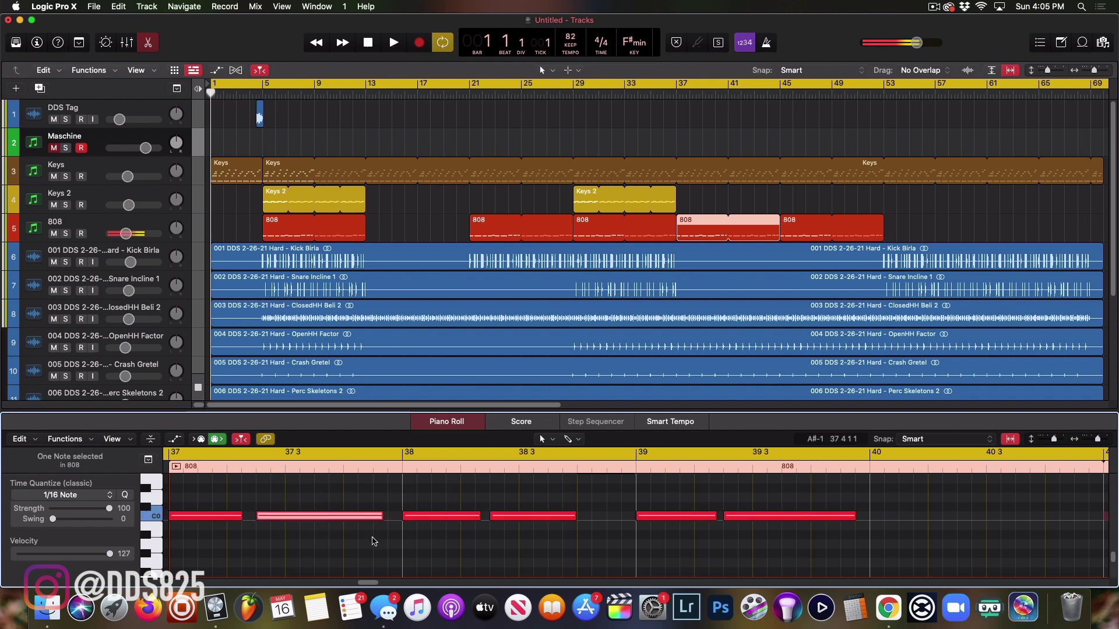
key("Delete")
scroll(524, 516, "up", 5)
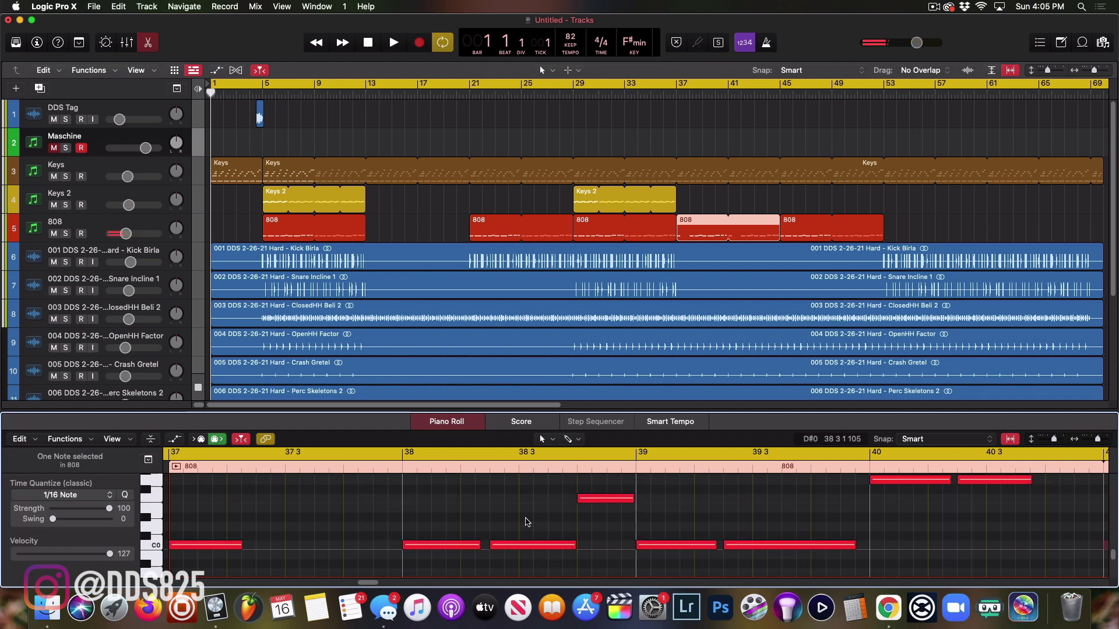
scroll(524, 512, "down", 3)
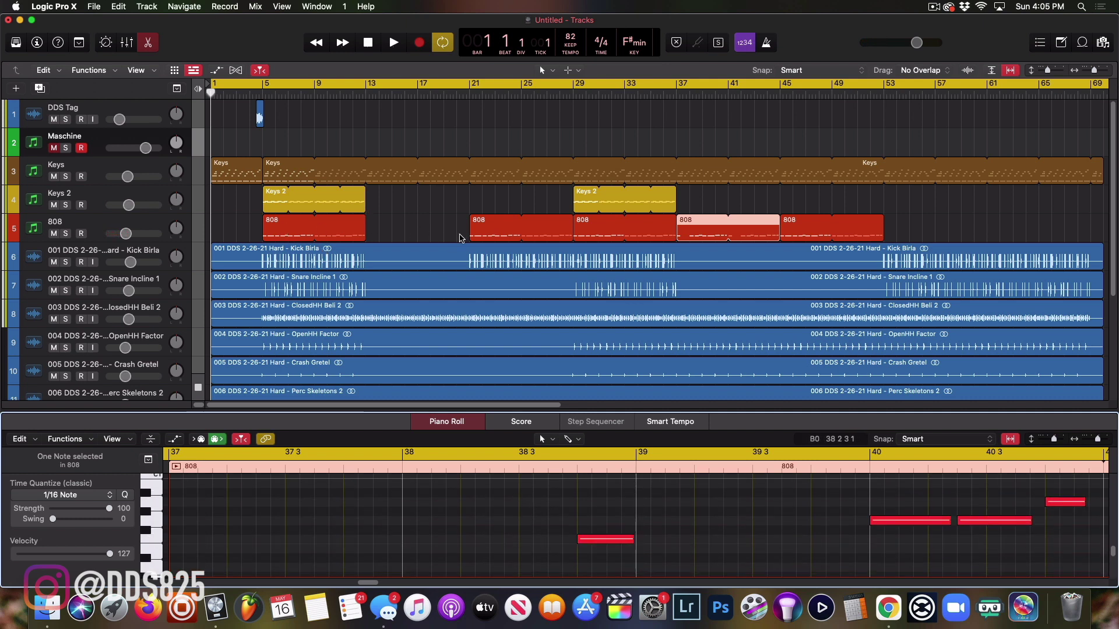
scroll(510, 527, "down", 3)
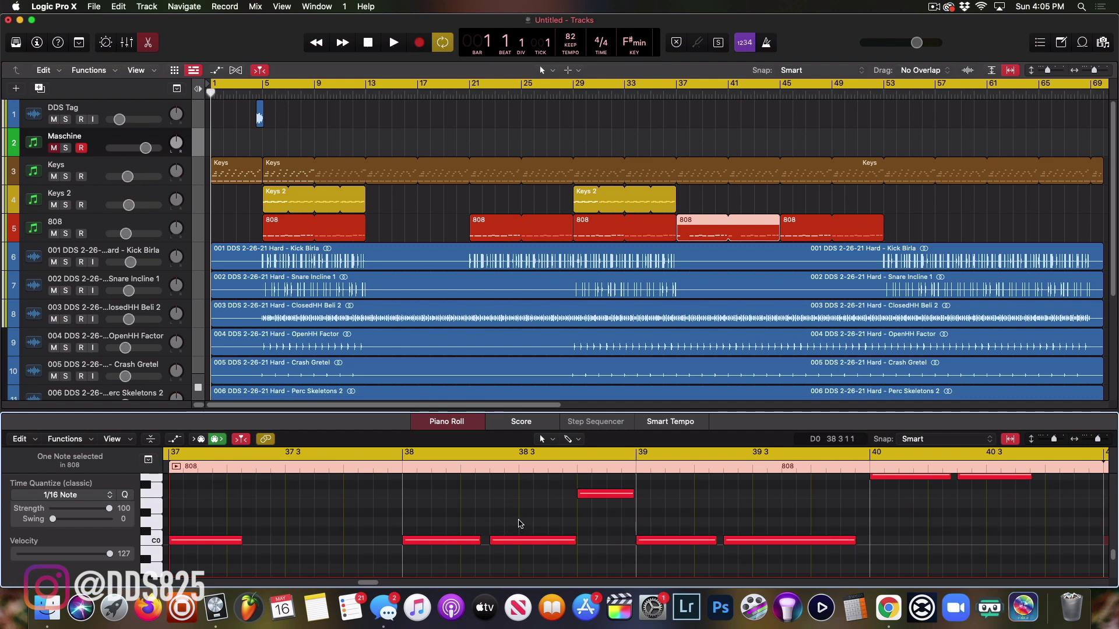
left_click_drag(519, 521, 530, 565)
key("Delete")
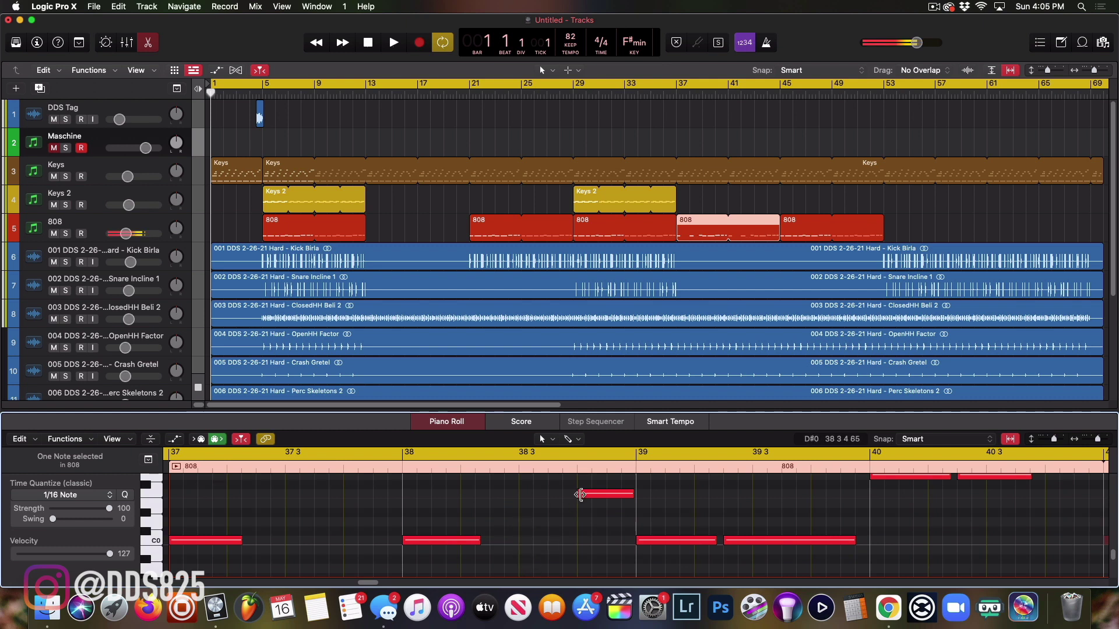
left_click_drag(580, 481, 639, 507)
key("Delete")
- Delete the second 808 note in bar 39 and the last two notes in bar 40
left_click_drag(816, 496, 853, 553)
key("Delete")
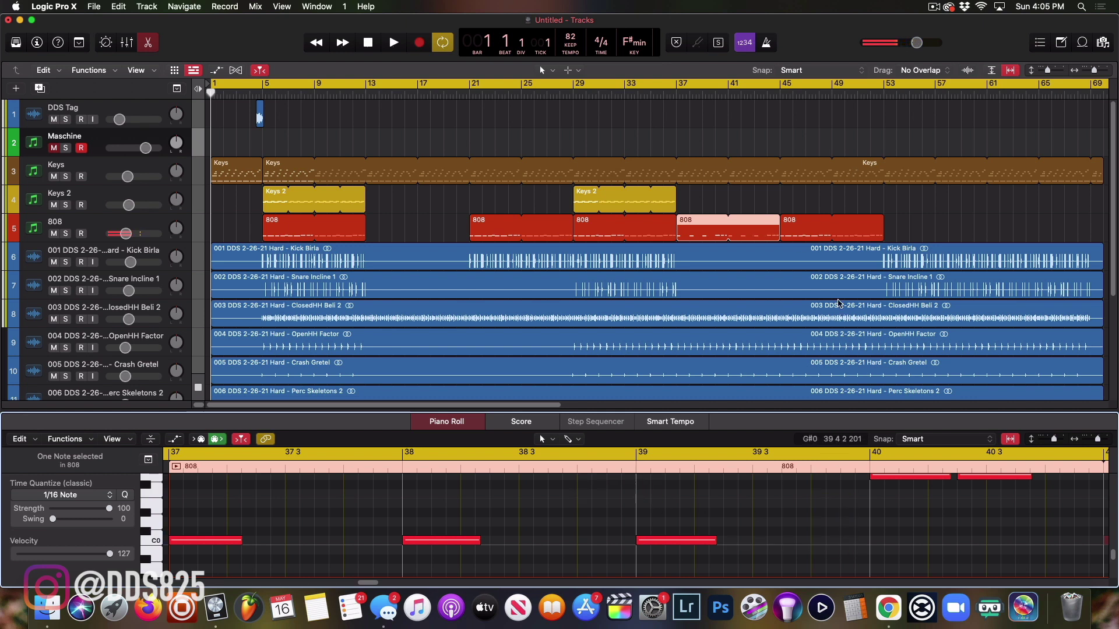
scroll(985, 518, "up", 5)
left_click_drag(958, 506, 1031, 547)
key("Delete")
left_click_drag(1043, 487, 1103, 519)
key("Delete")
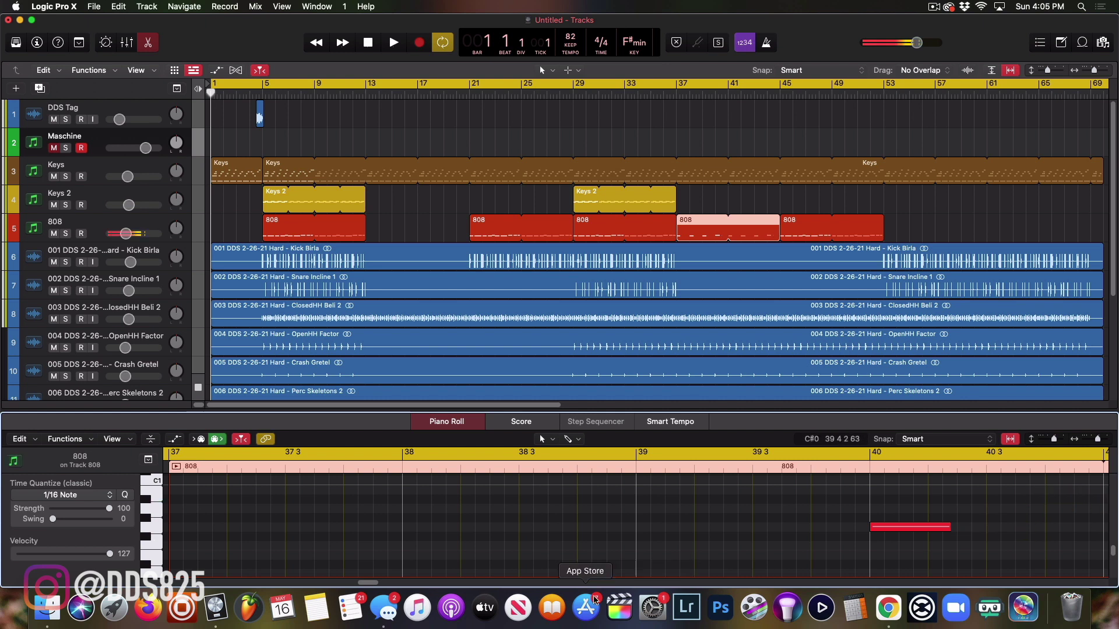
- Place the playhead just before bar 37, at the start of the edited 808 region
left_click_drag(371, 582, 374, 583)
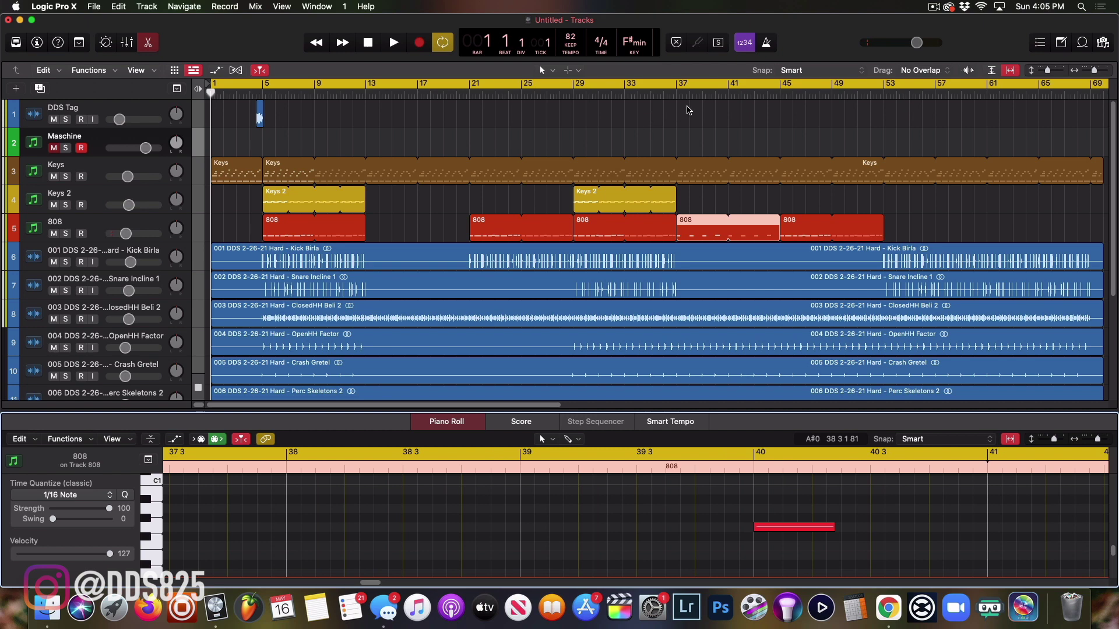
left_click(676, 91)
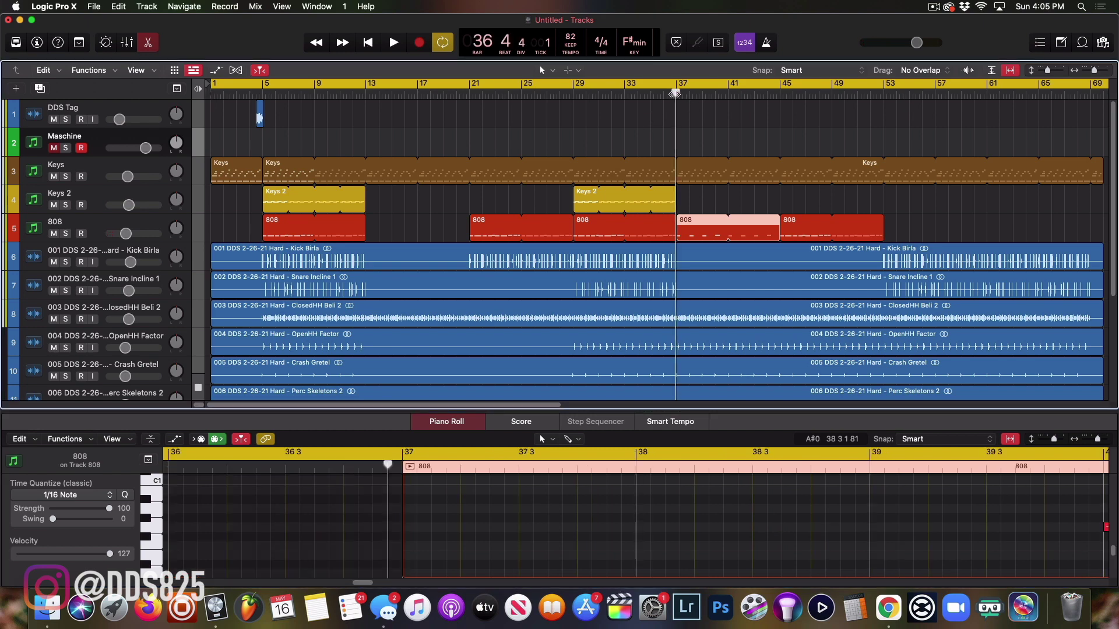
- Play back the edited 808 section from bar 37, and check the section starting at bar 45
key("space")
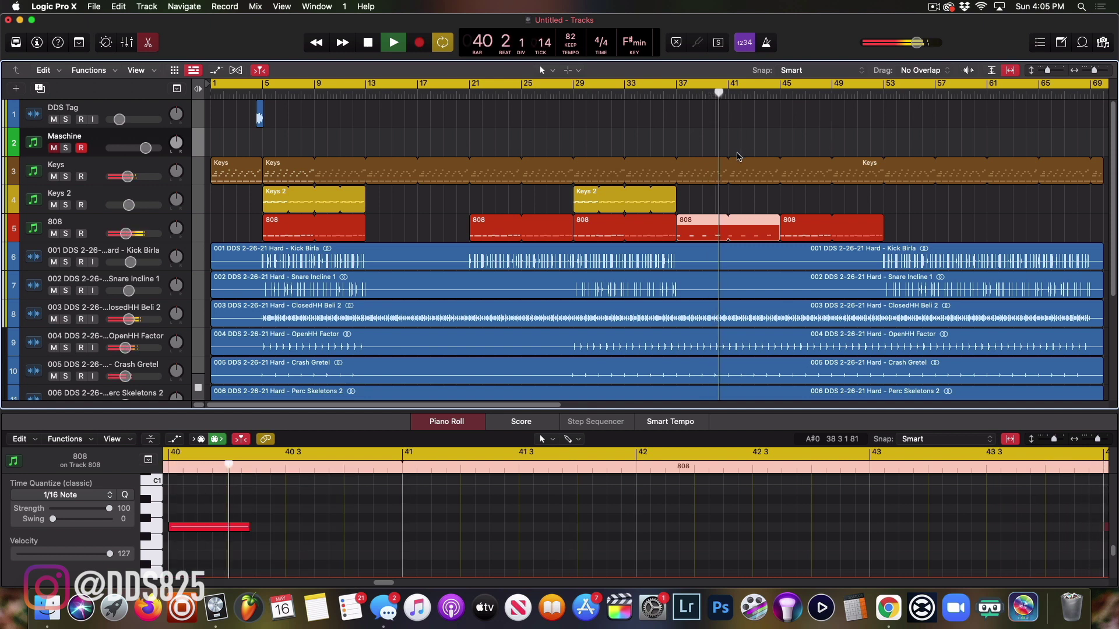
key("super+t")
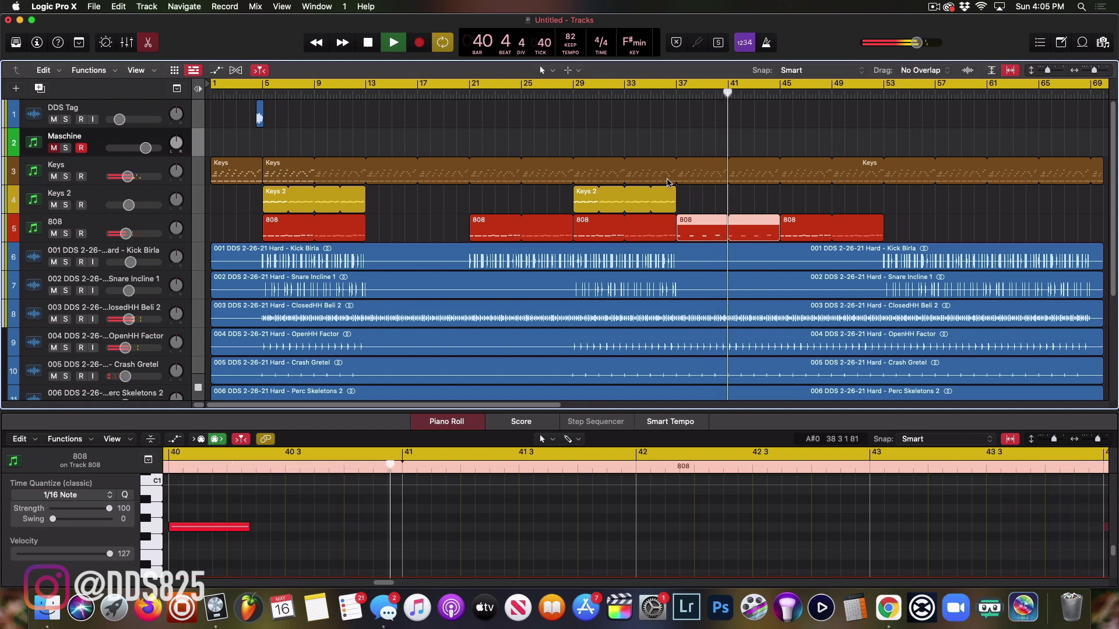
key("space")
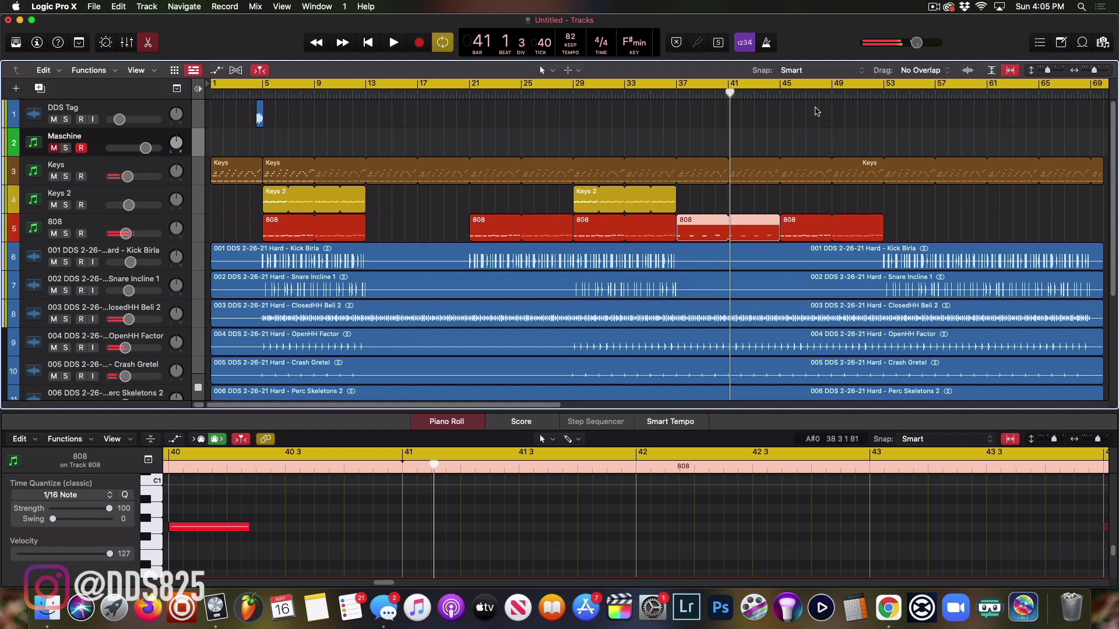
left_click(781, 88)
key("space")
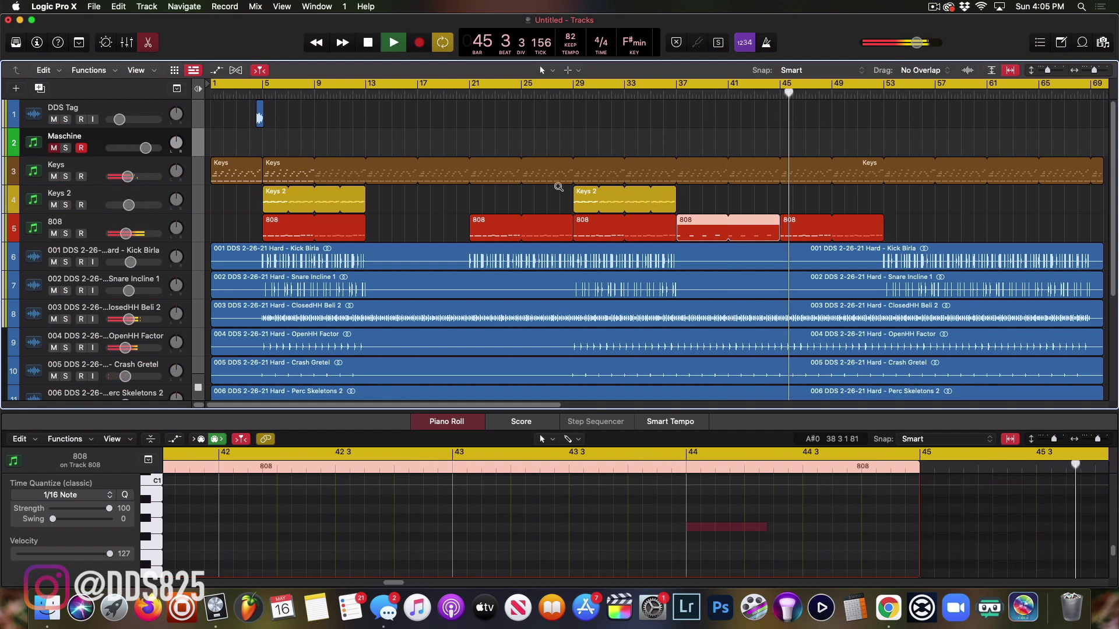
key("space")
- Copy the Keys 2 and 808 regions at bar 29 to bars 53 and 61
left_click_drag(588, 199, 900, 200)
left_click_drag(597, 226, 906, 217)
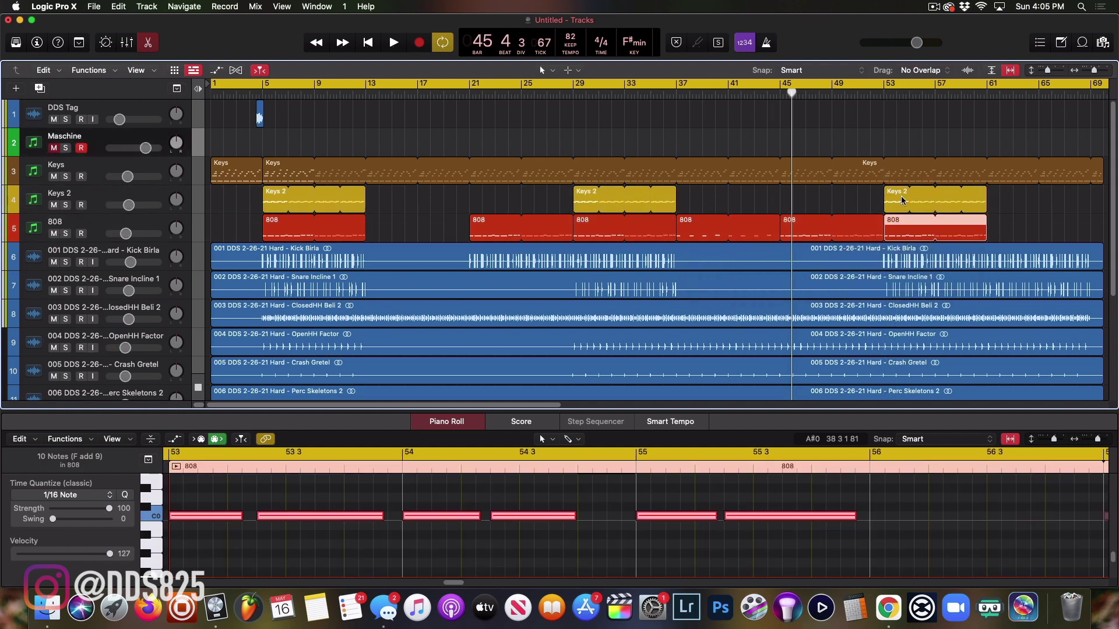
left_click(901, 192)
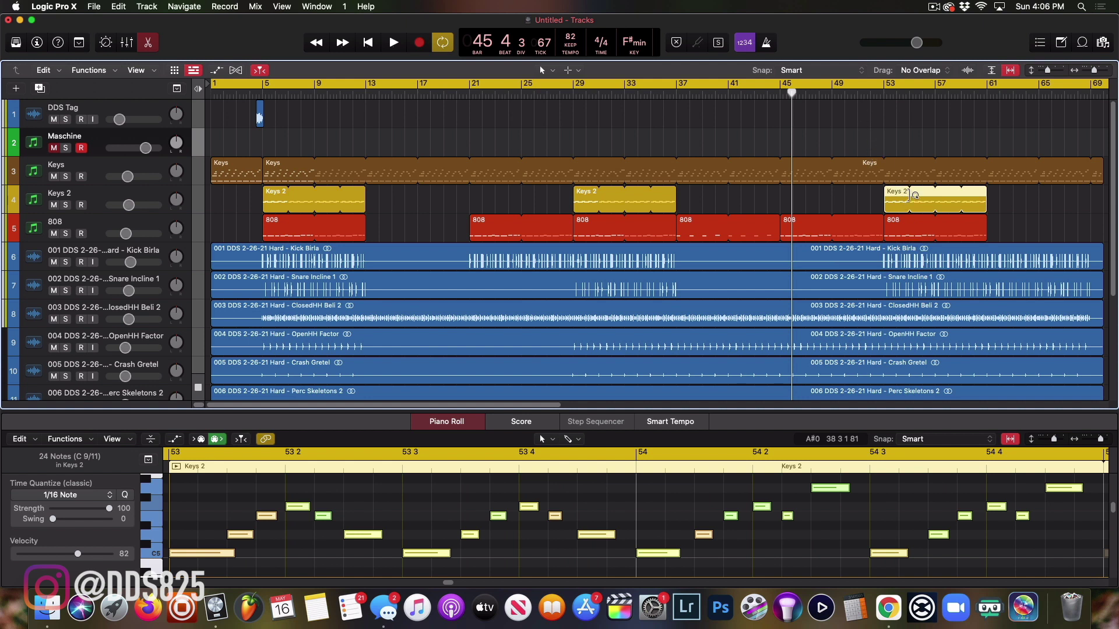
left_click_drag(898, 204, 1001, 204)
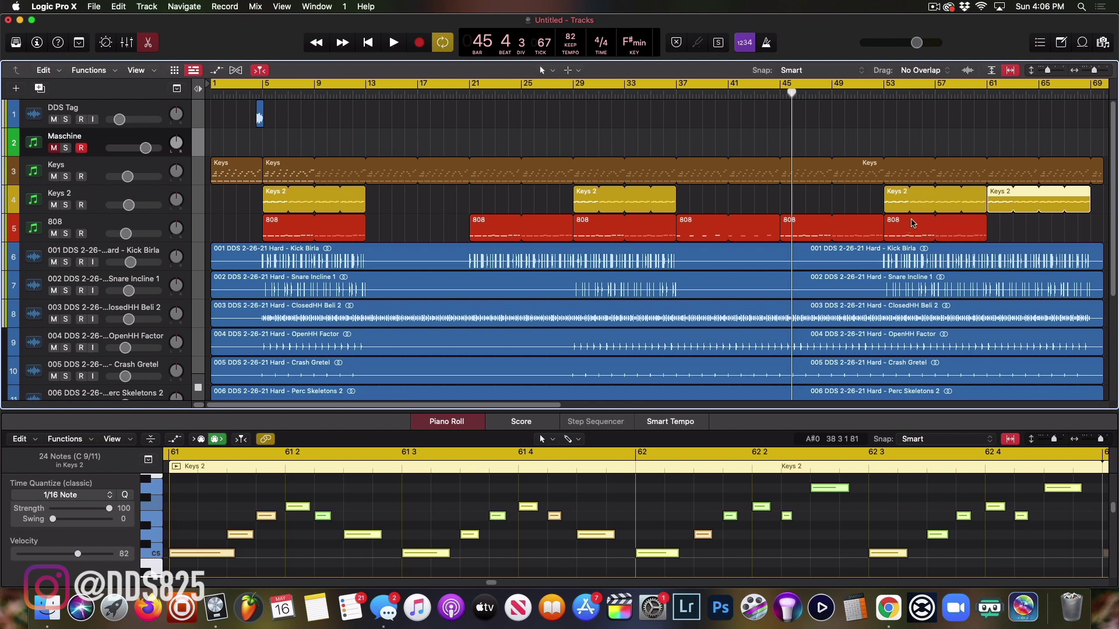
left_click_drag(913, 225, 1013, 219)
- Try transposing the Keys 2 region at bar 61 up an octave, audition it from bar 59, and undo the transposition
left_click(997, 198)
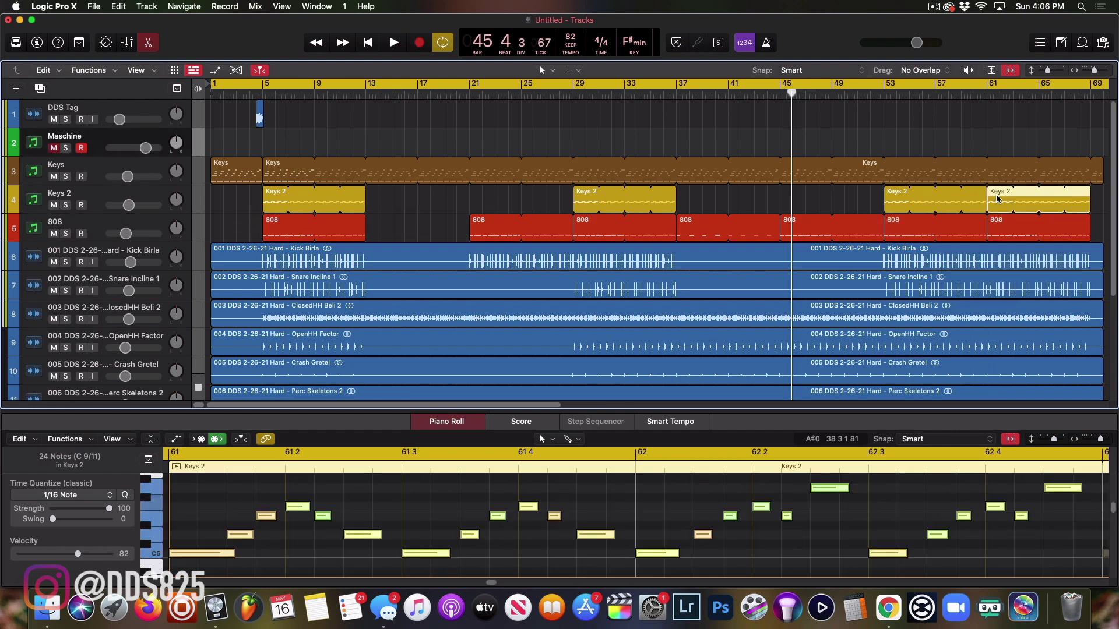
key("alt+shift+Up")
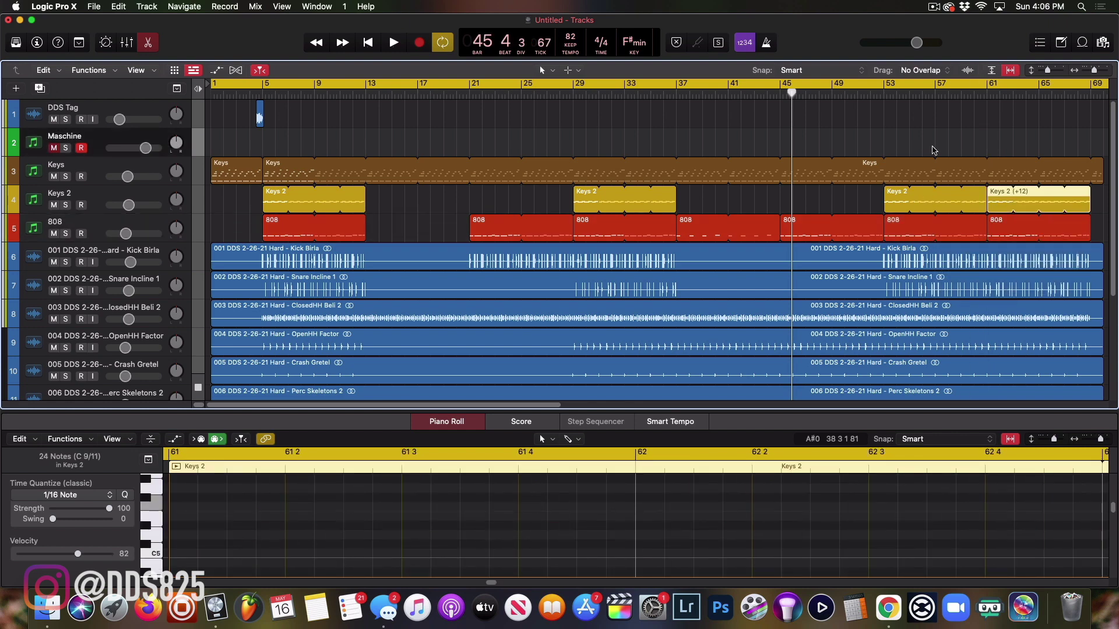
left_click(982, 95)
left_click(970, 96)
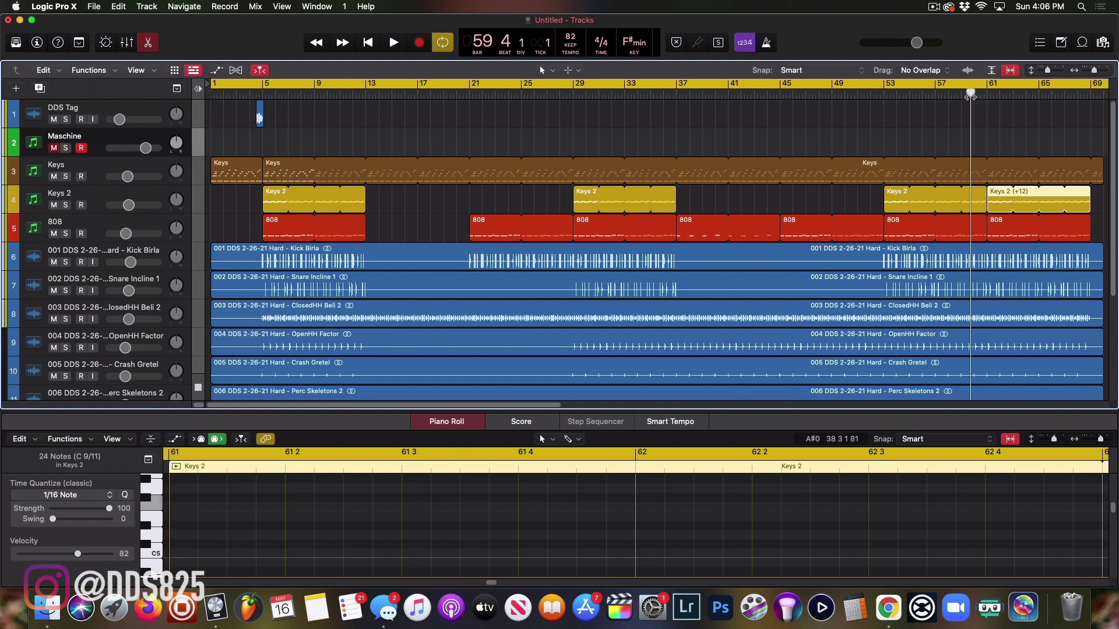
key("space")
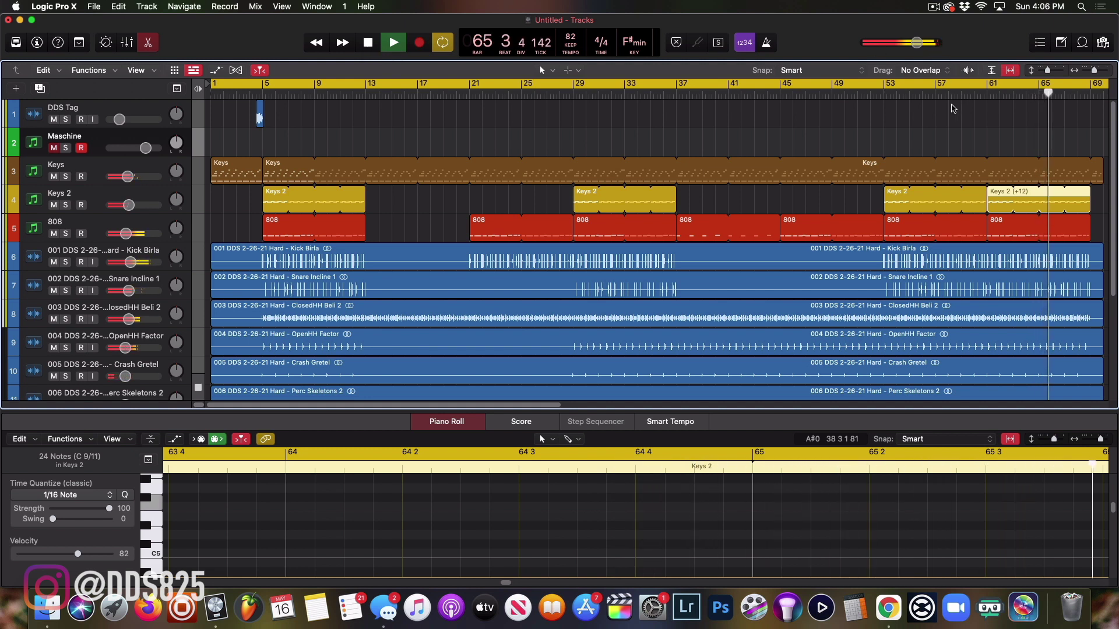
key("space")
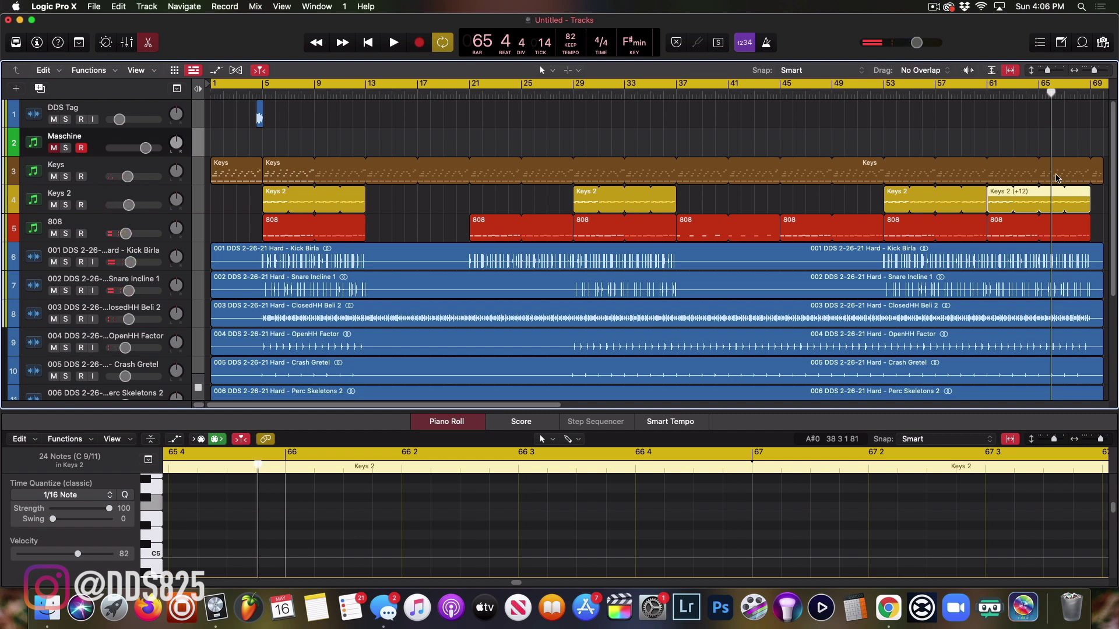
key("super+z")
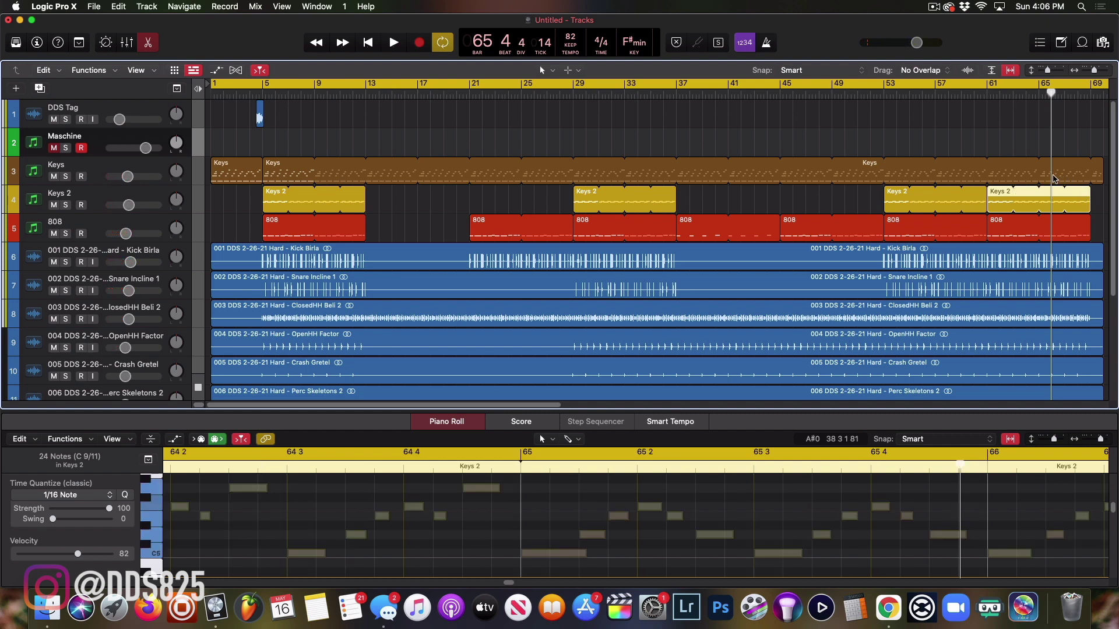
- Shorten the bar 61 Keys 2 region to end at bar 65, and add a copy at bar 65 transposed up 12 semitones
left_click_drag(1091, 198, 1044, 201)
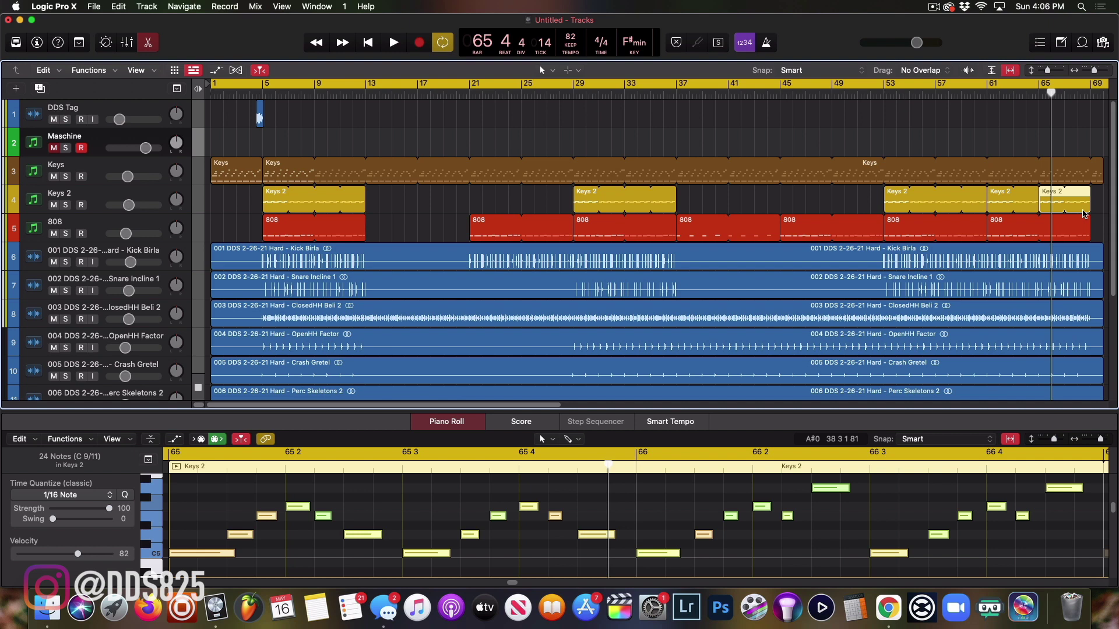
key("alt+shift+Up")
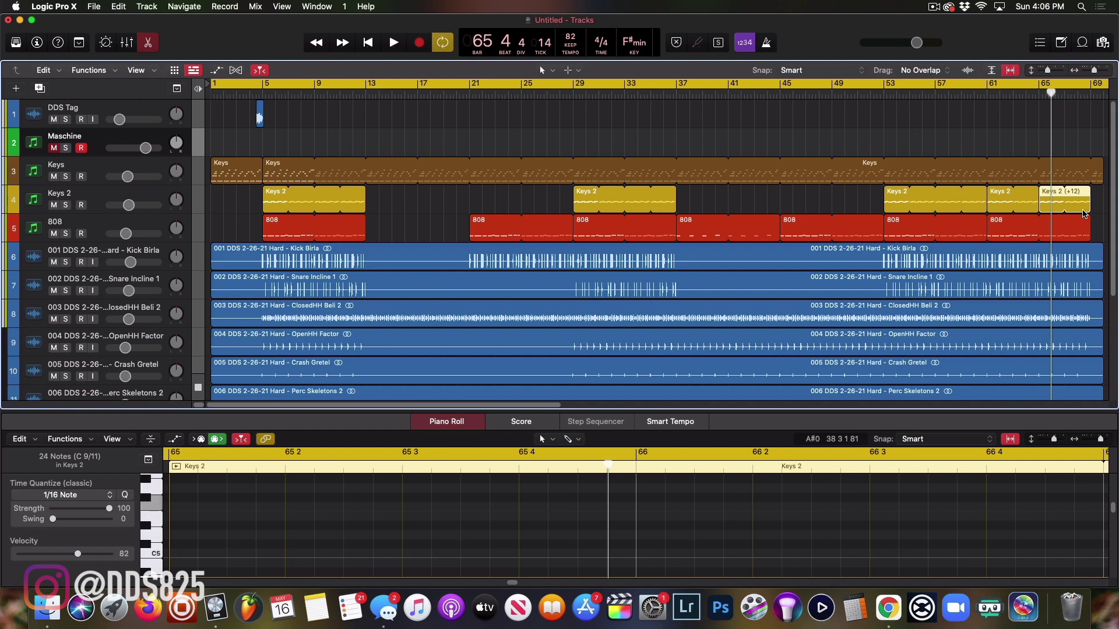
- Delete the Keys 2 region at bar 53 and join the two Keys 2 regions at bars 61 and 65
left_click(894, 194)
key("Delete")
left_click(1027, 203)
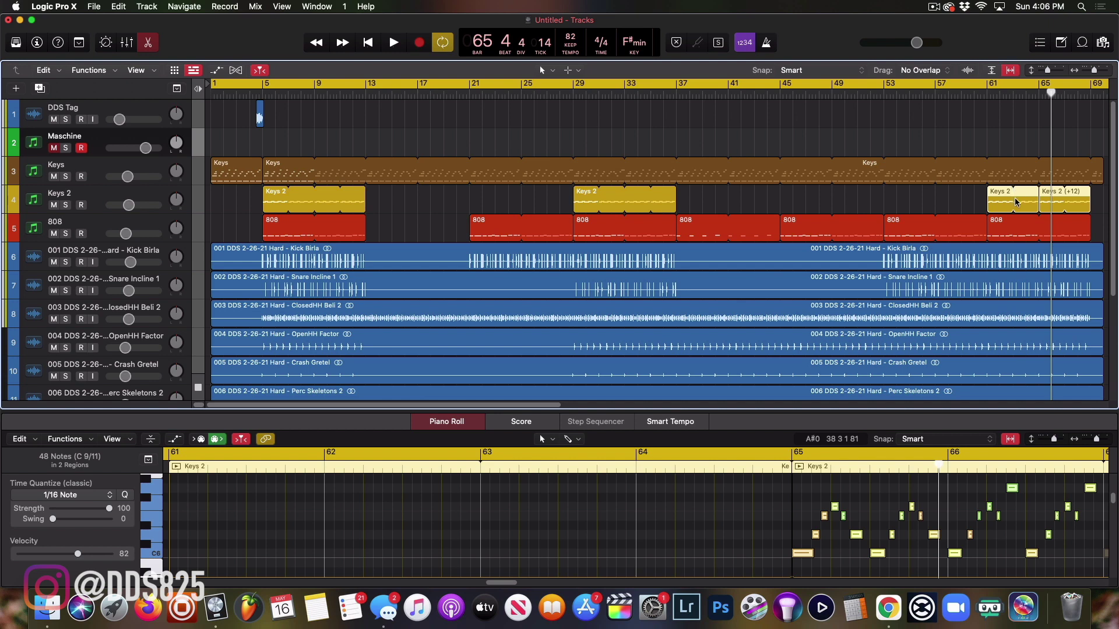
key("super+j")
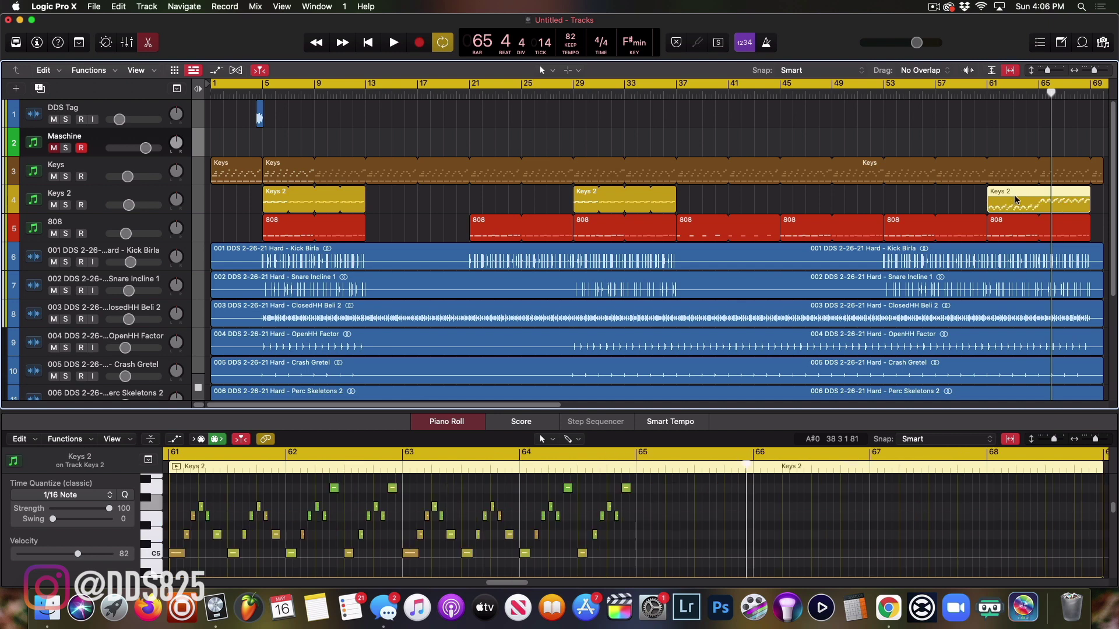
- Copy the joined Keys 2 region to bar 53 and delete the one at bar 61
left_click_drag(1016, 202, 914, 192)
left_click(1018, 202)
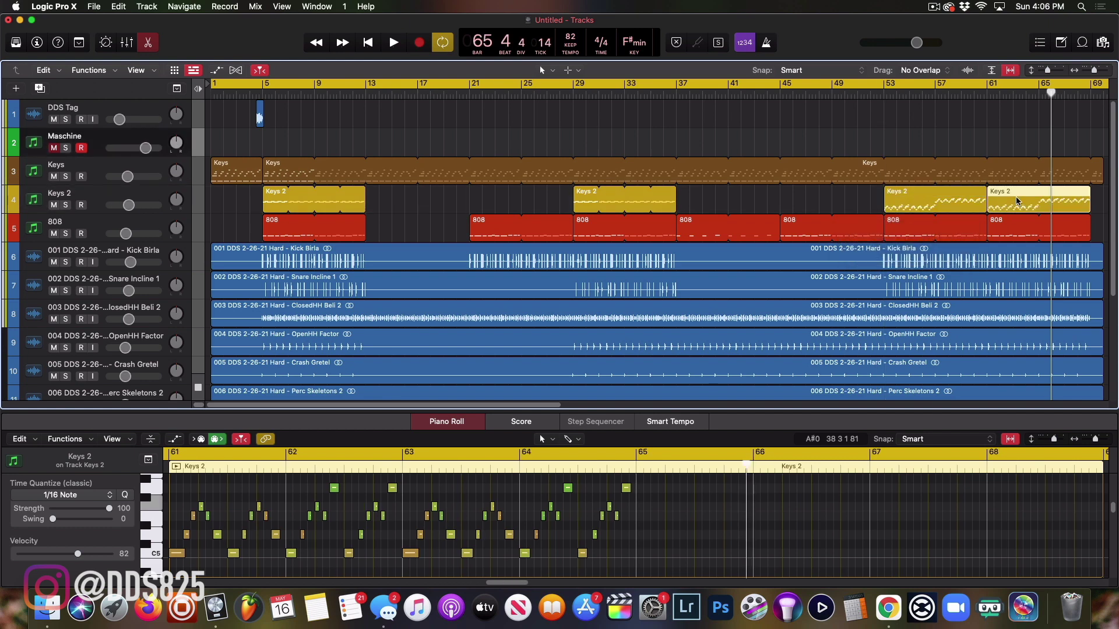
key("Delete")
- Replace the Keys 2 regions at bars 29 and 5 with copies of the joined region at bar 53
left_click(590, 198)
key("Delete")
left_click_drag(907, 194, 601, 196)
left_click(281, 207)
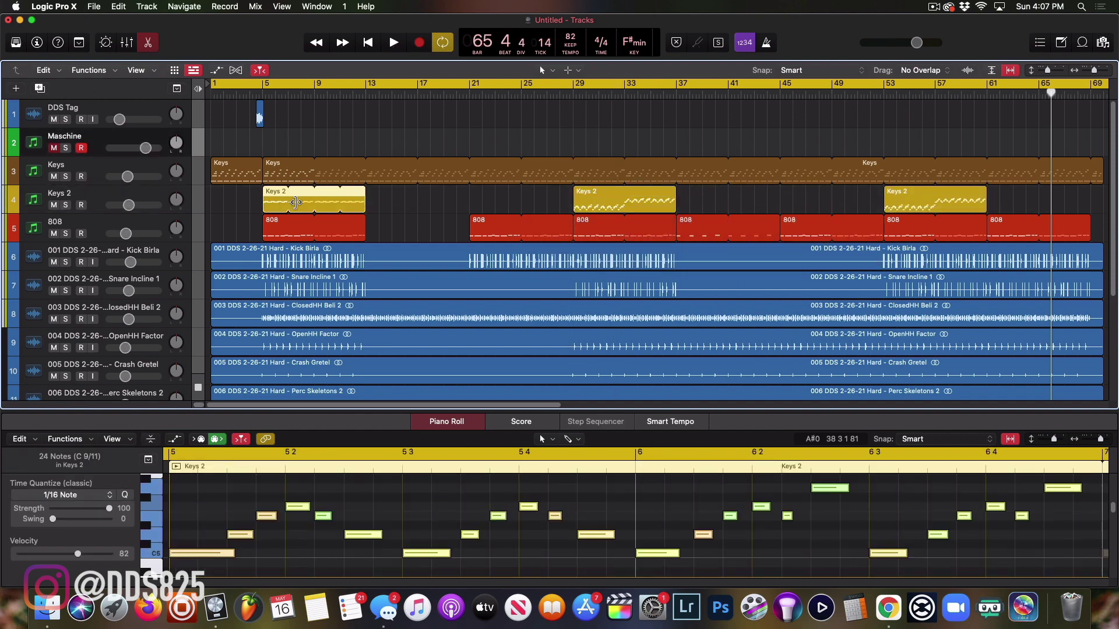
key("Delete")
left_click_drag(891, 197, 276, 194)
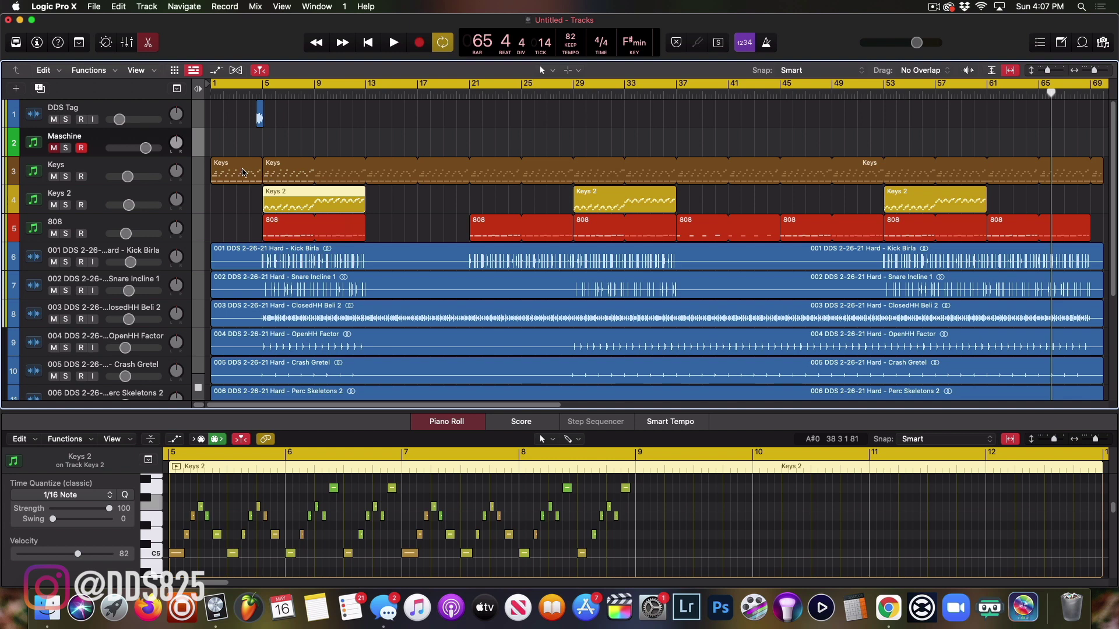
scroll(160, 251, "down", 5)
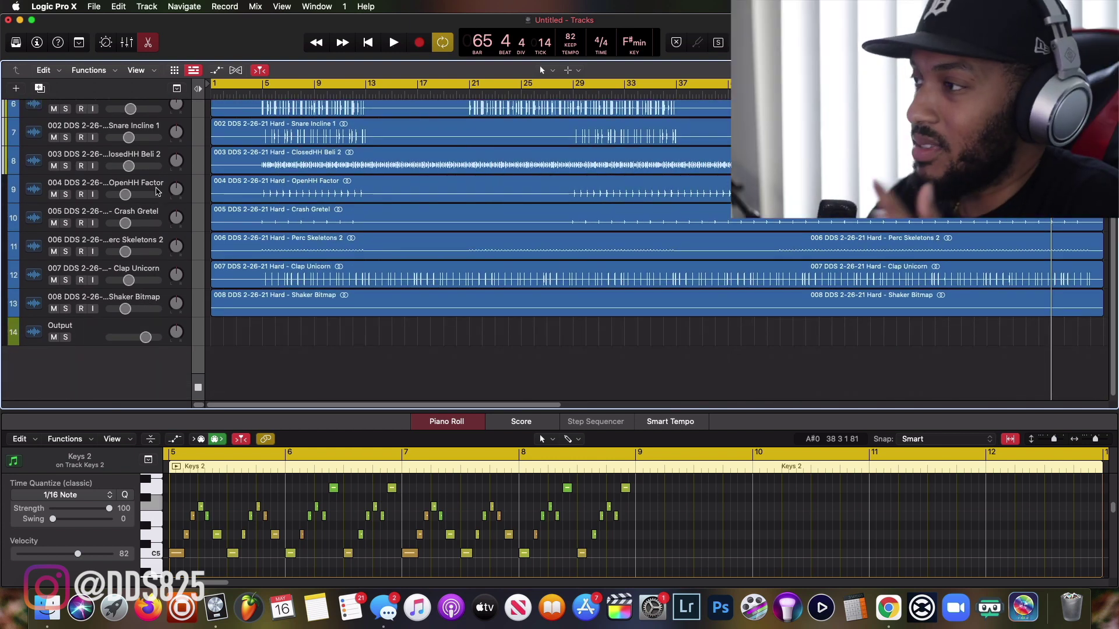
scroll(635, 185, "up", 5)
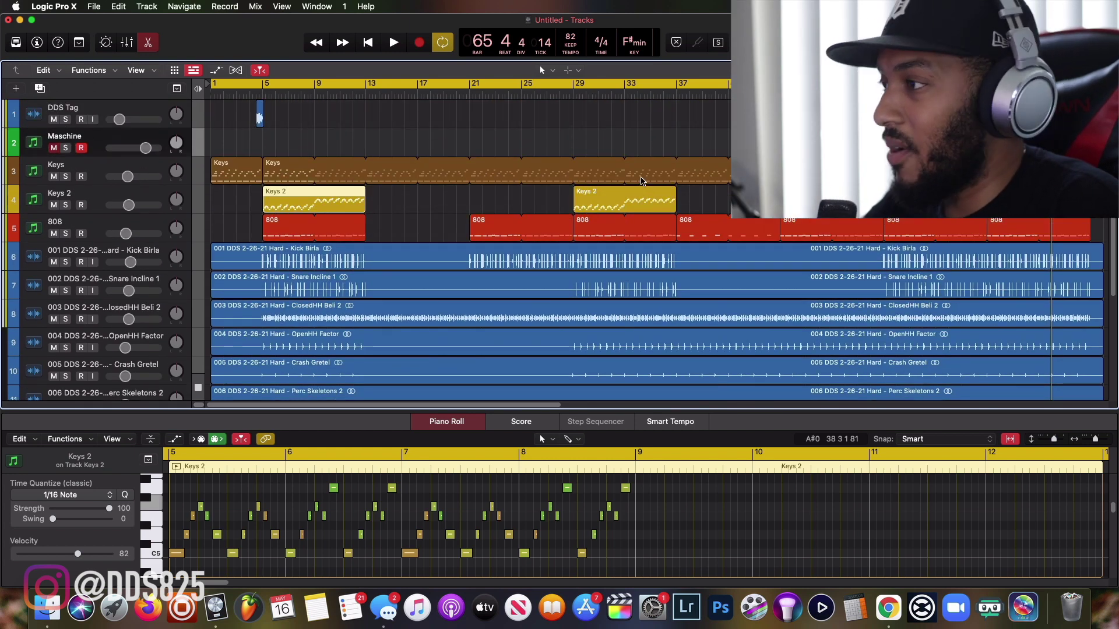